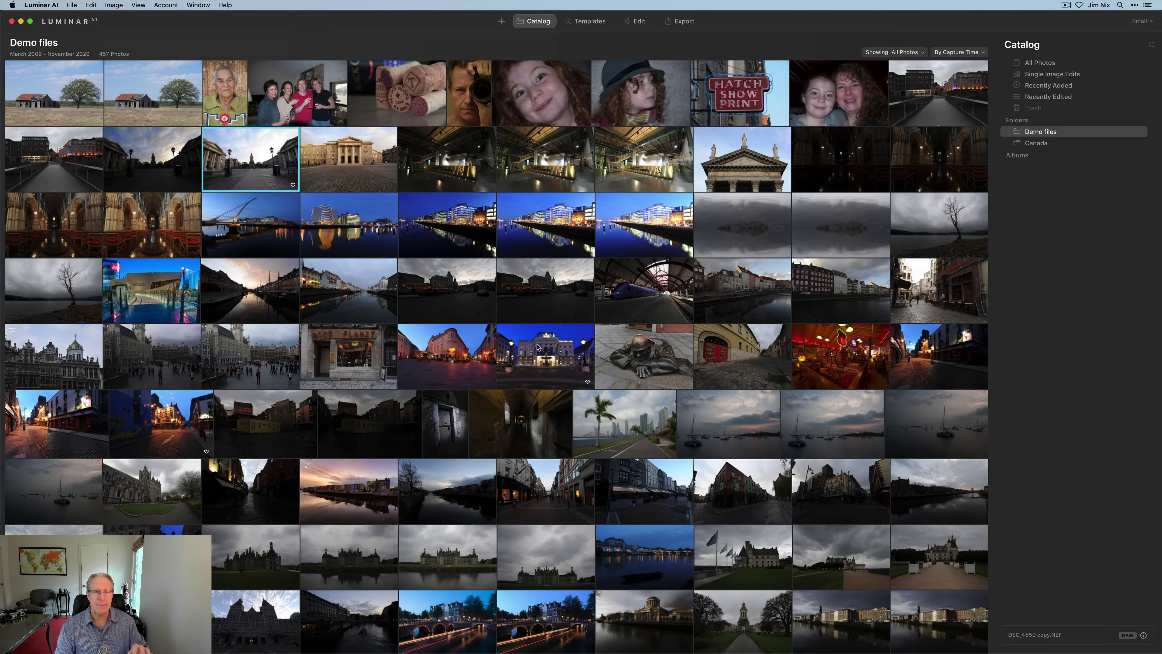
pyautogui.click(499, 24)
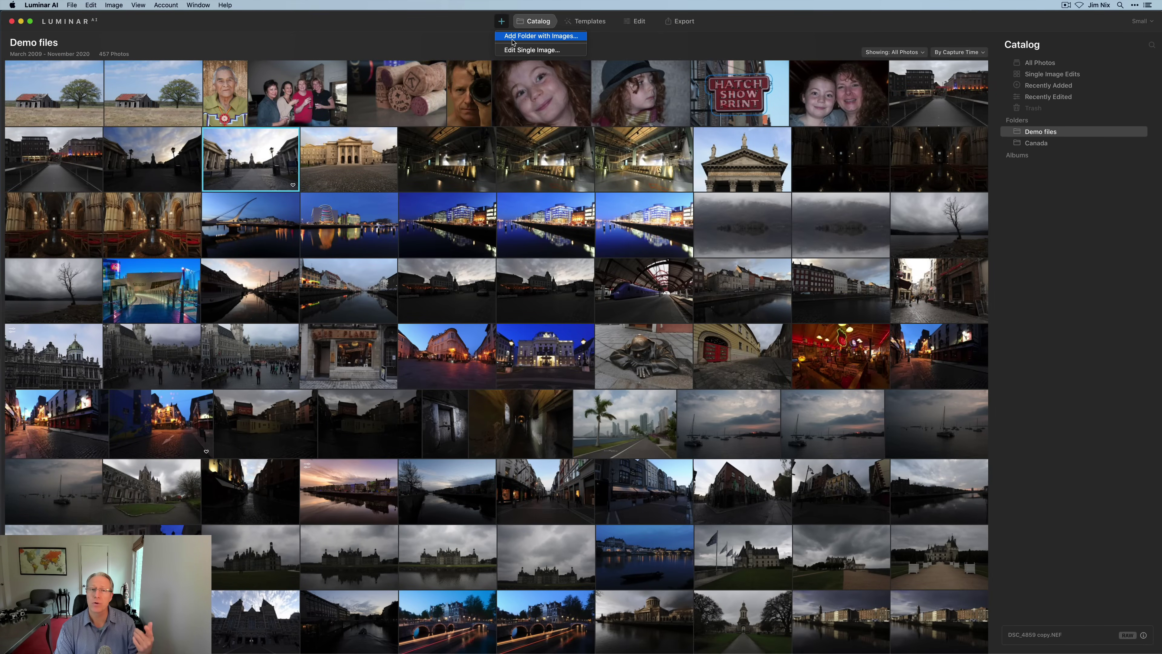
pyautogui.click(732, 49)
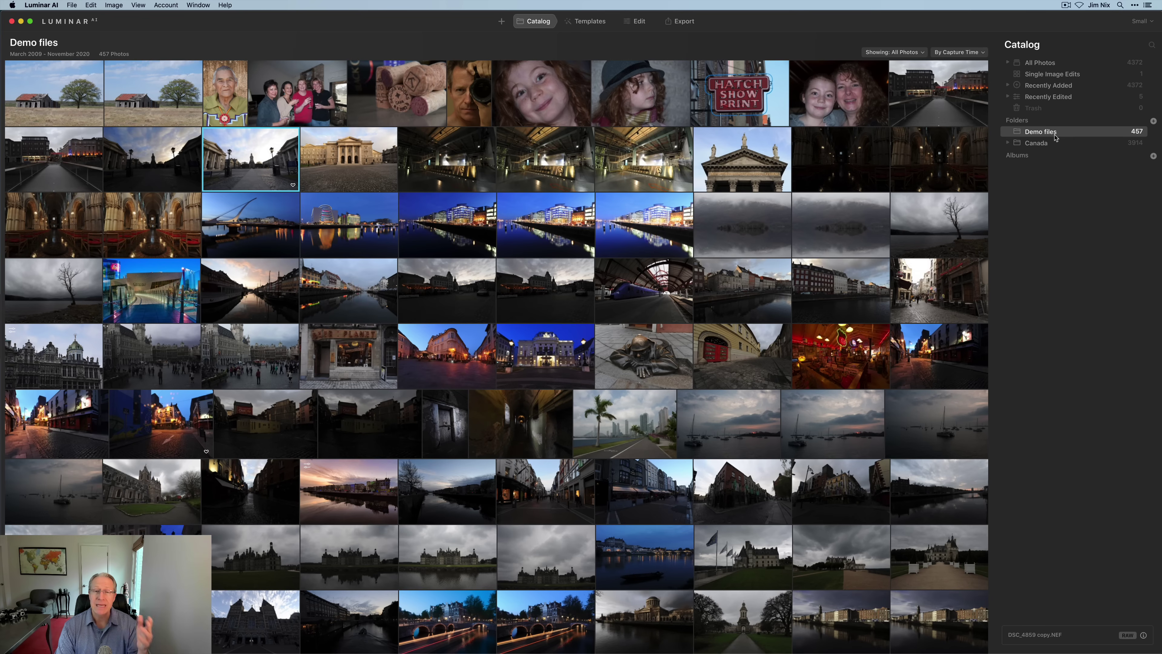
# - Expand the Canada folder in the catalog and display the photos in its Banff July 2017 subfolder
pyautogui.click(1043, 146)
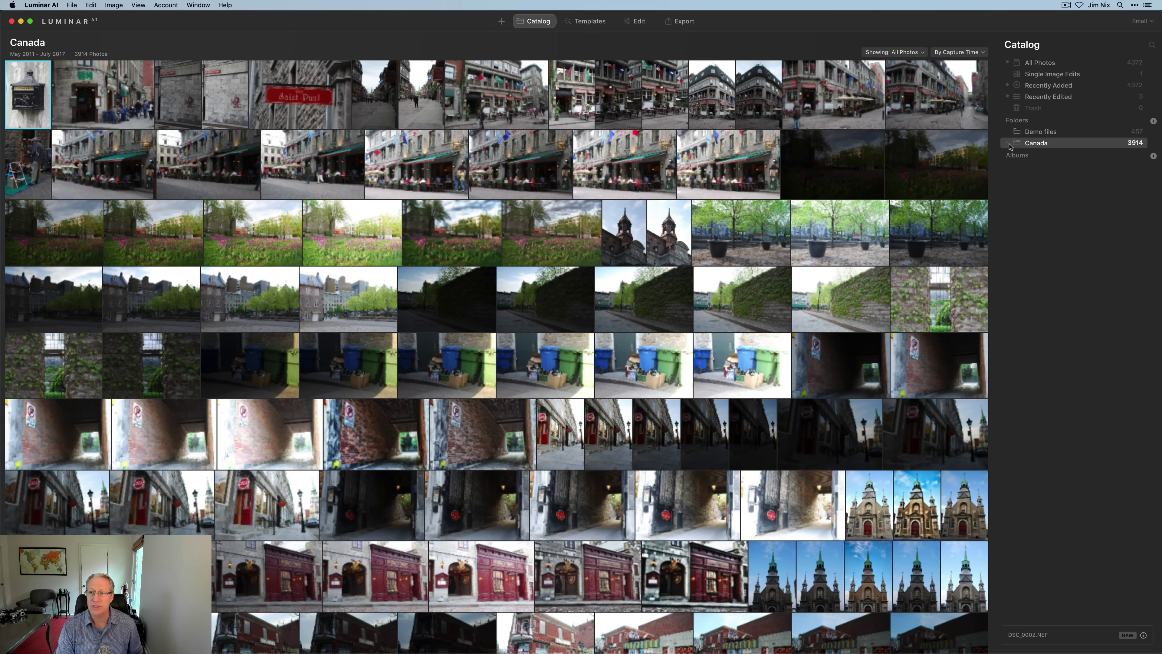
pyautogui.click(1009, 144)
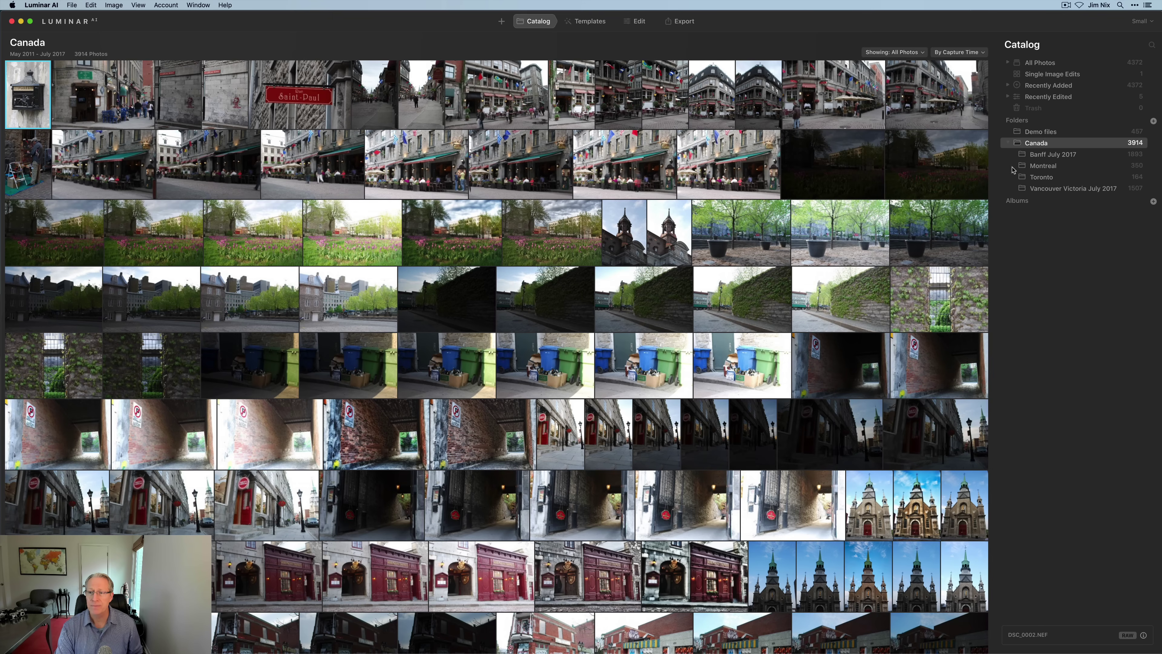
pyautogui.click(1049, 157)
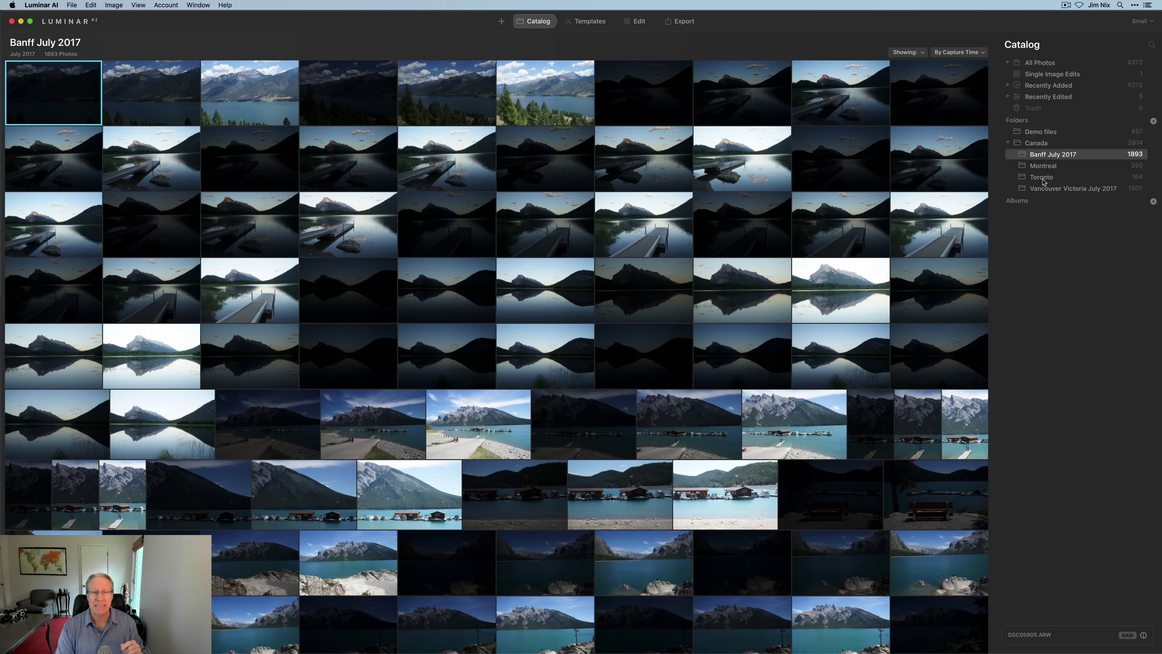
# - Add the Misc new shots folder from the Desktop to the catalog's folders
pyautogui.click(1154, 122)
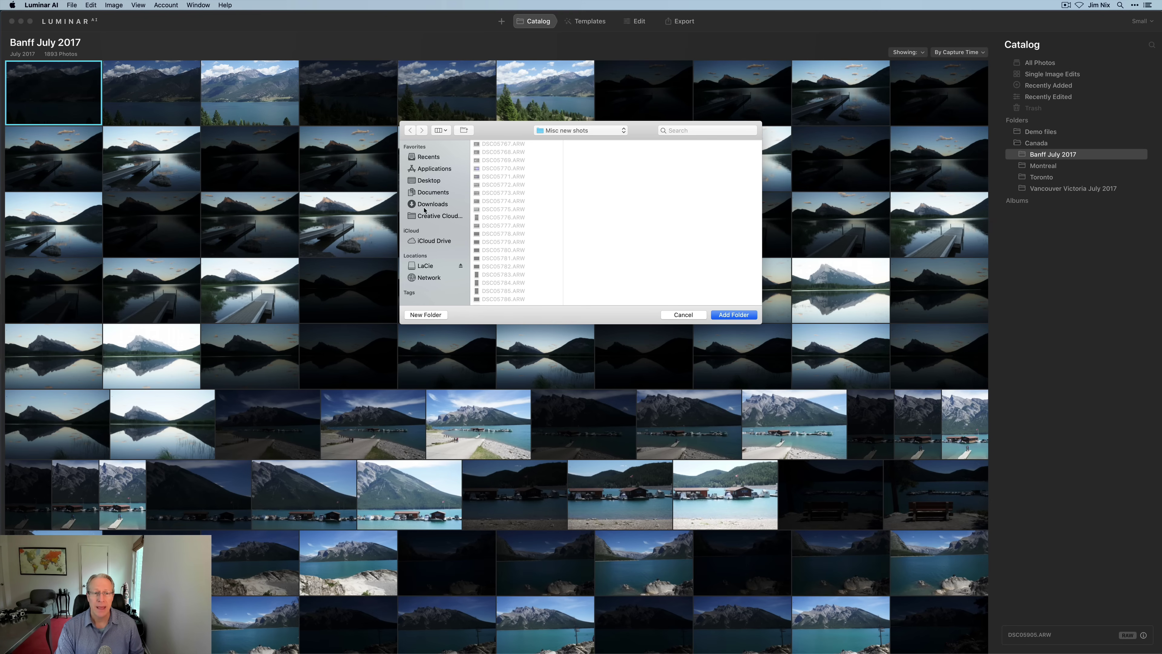
pyautogui.click(430, 182)
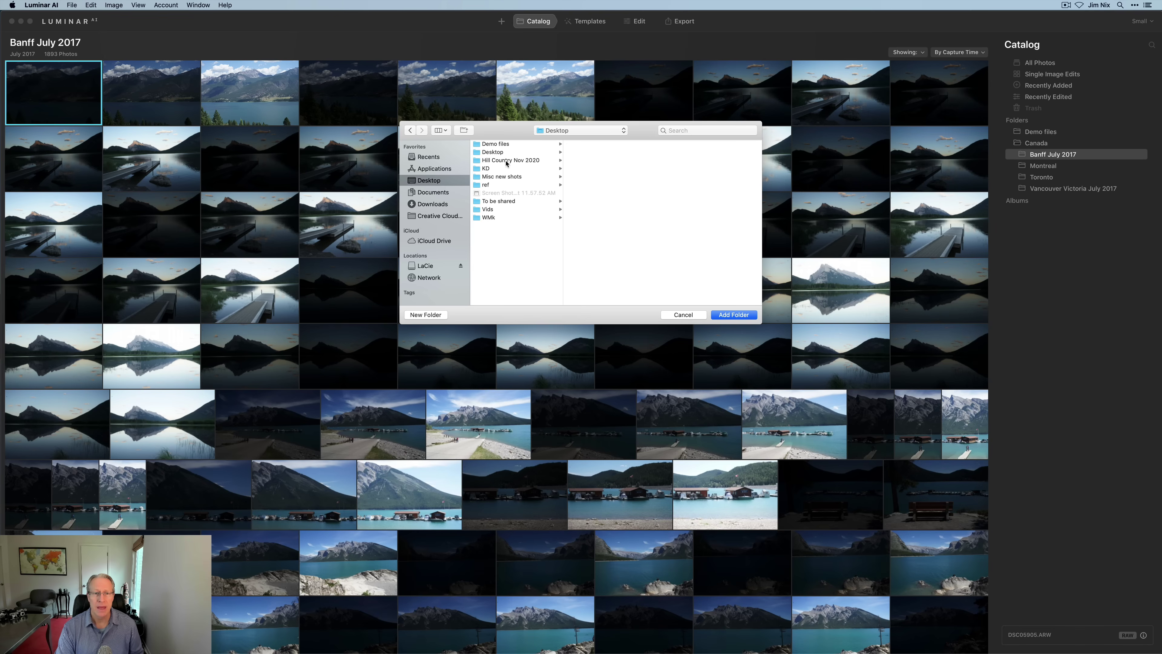
pyautogui.click(503, 177)
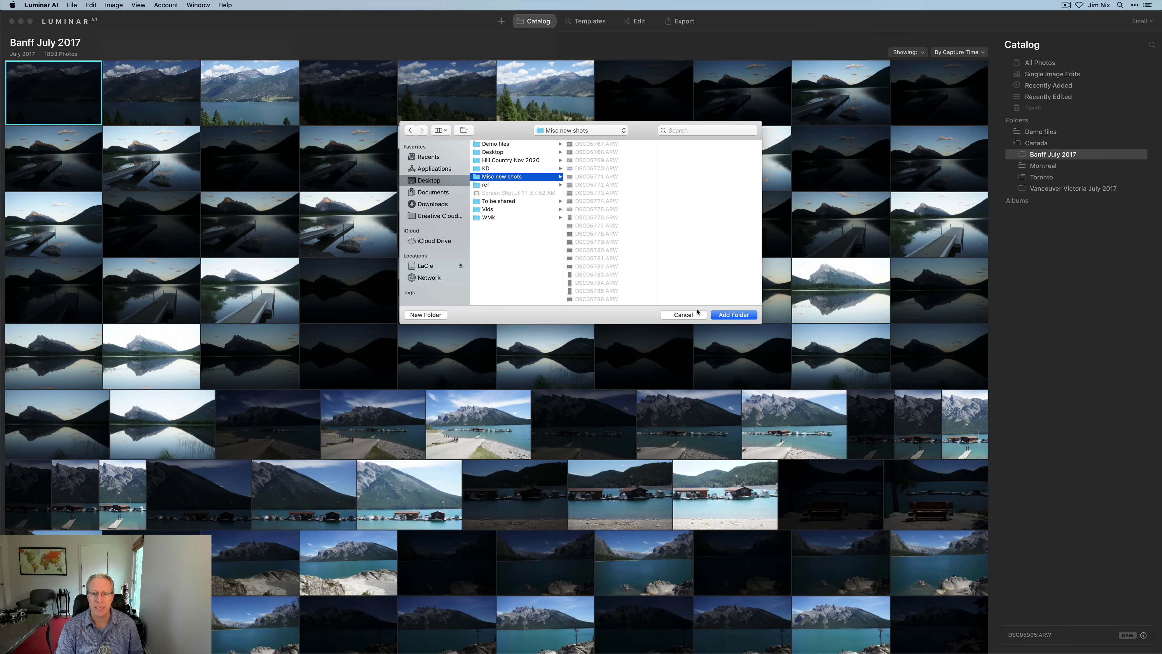
pyautogui.click(734, 315)
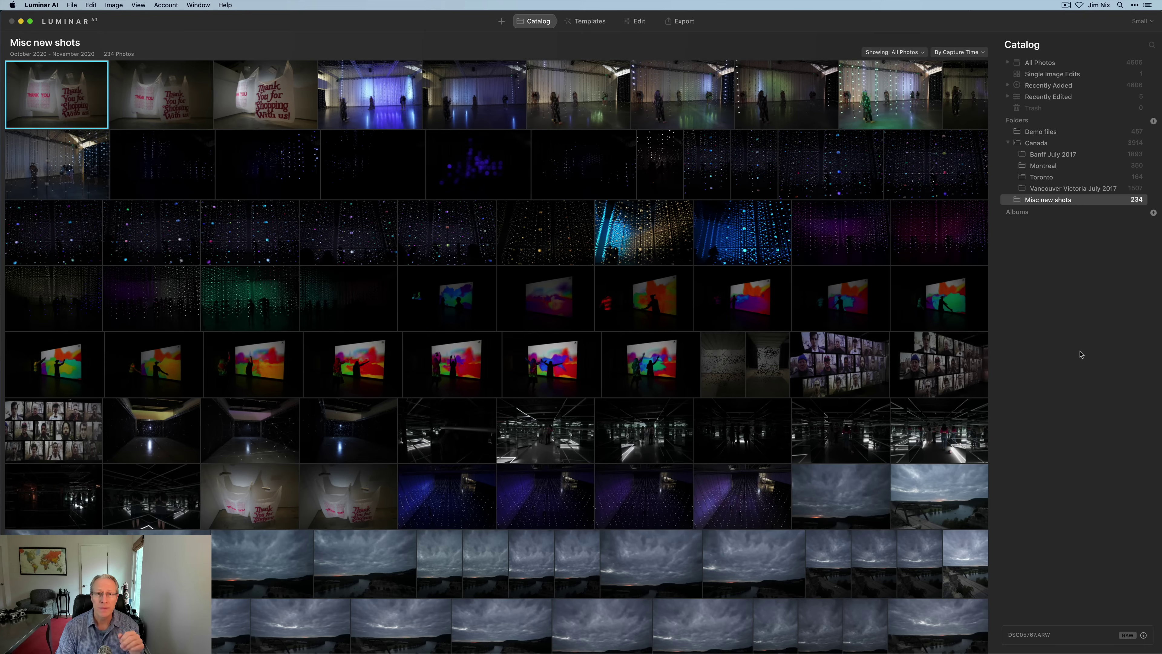
# - Browse the thumbnails in Misc new shots and review the management options available for that folder
pyautogui.scroll(-15, 589, 425)
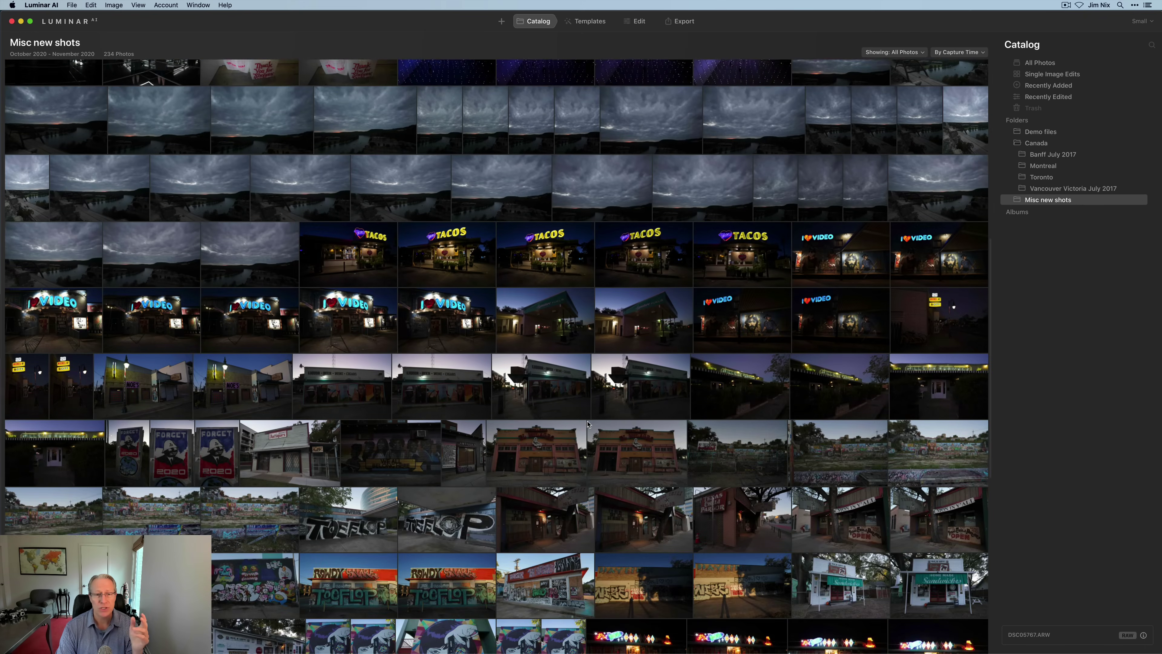
pyautogui.scroll(-5, 588, 425)
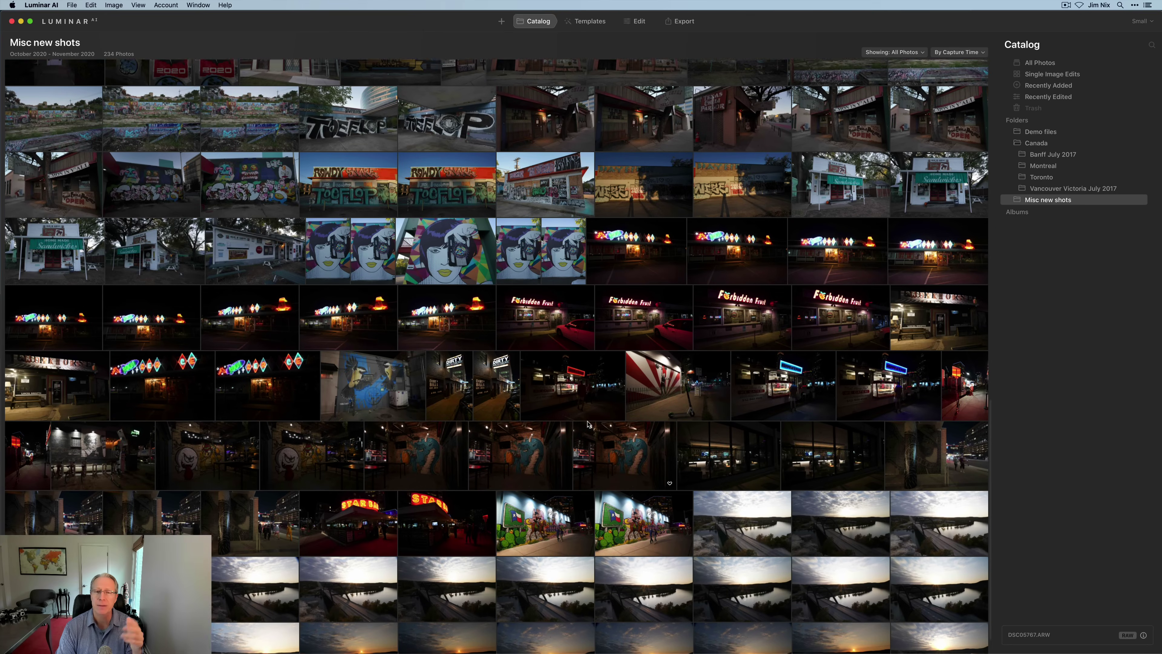
pyautogui.scroll(10, 588, 425)
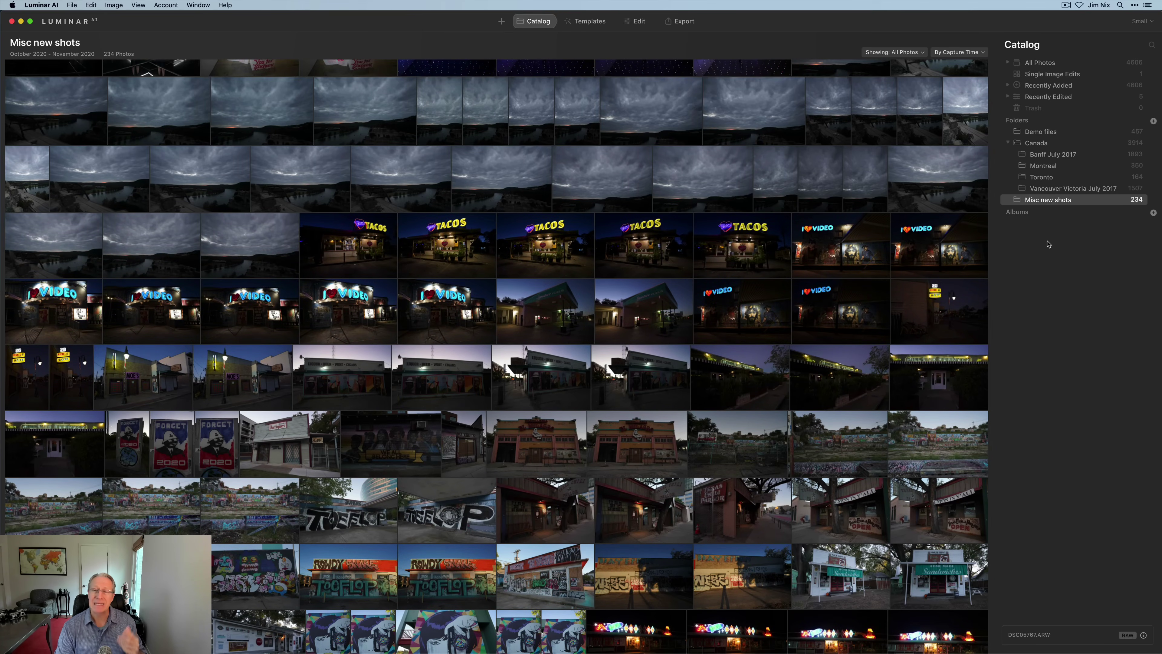
pyautogui.rightClick(1058, 203)
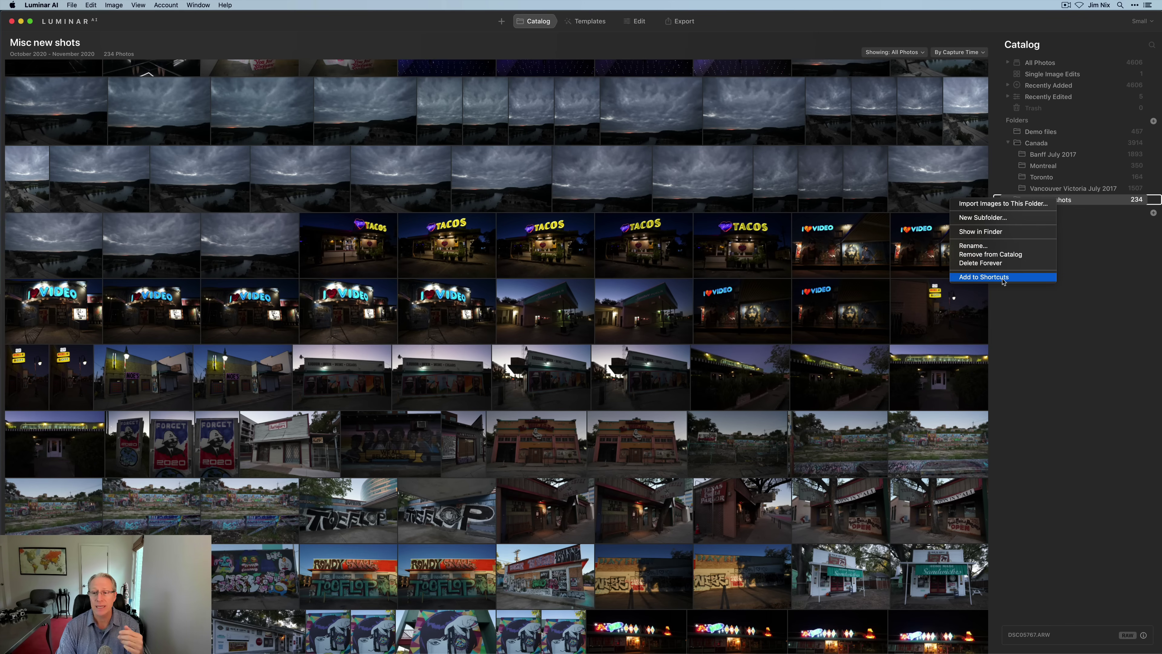
pyautogui.click(1048, 333)
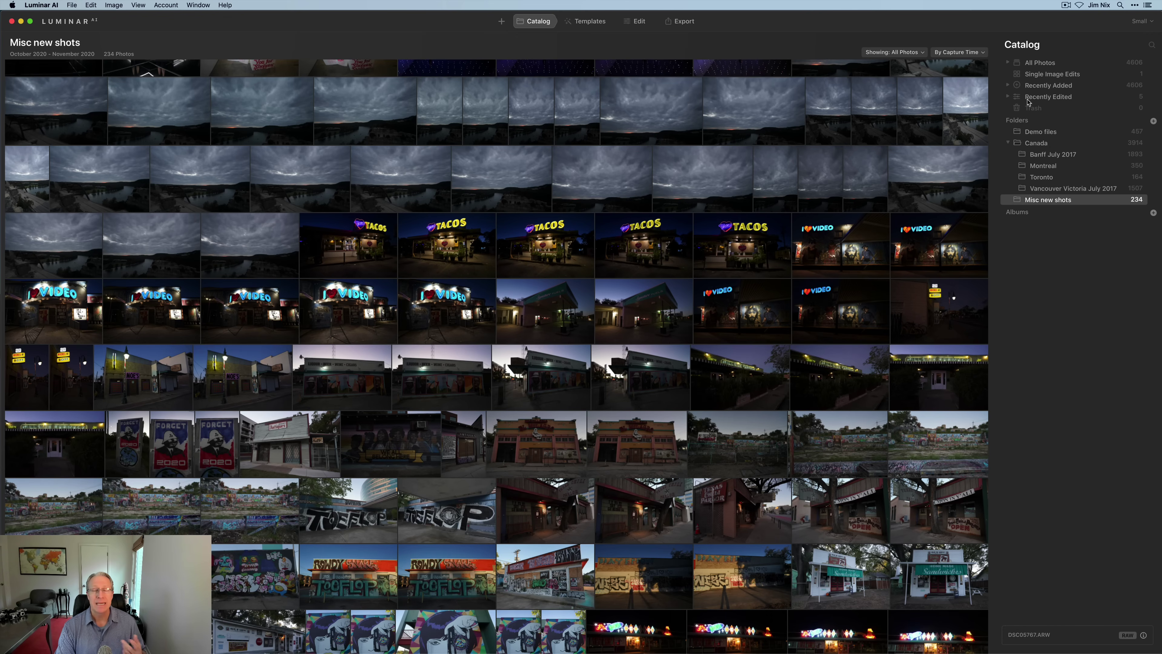
# - Expand All Photos by date to July 2017 and browse the photos captured on Sunday, Jul 9
pyautogui.click(1009, 63)
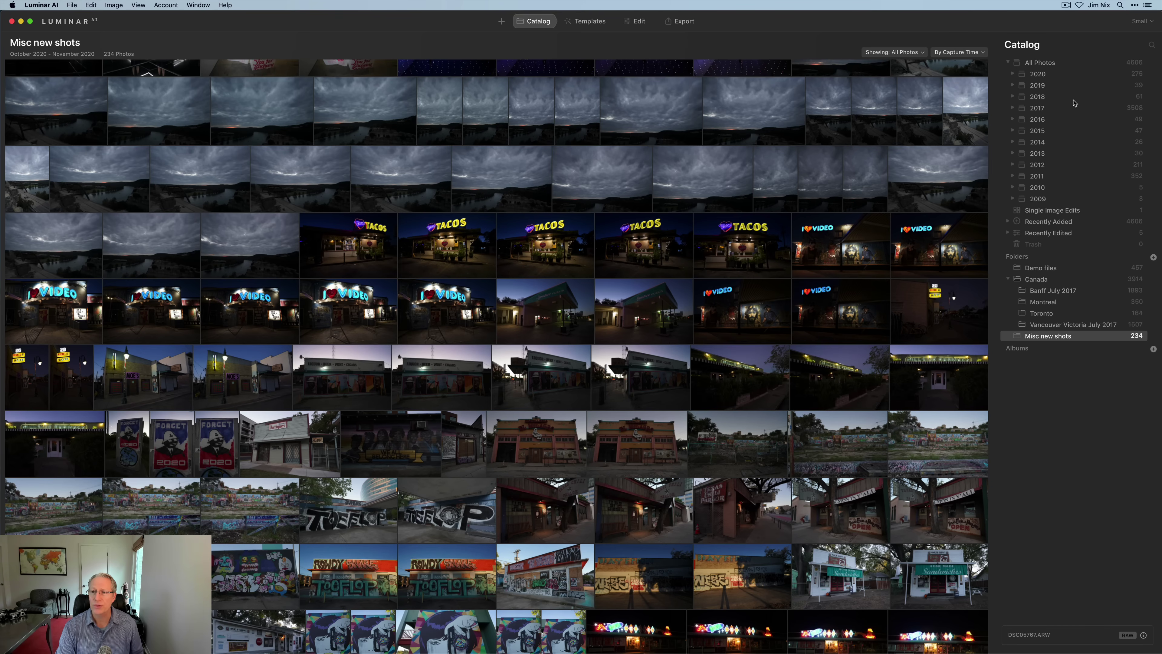
pyautogui.click(1013, 108)
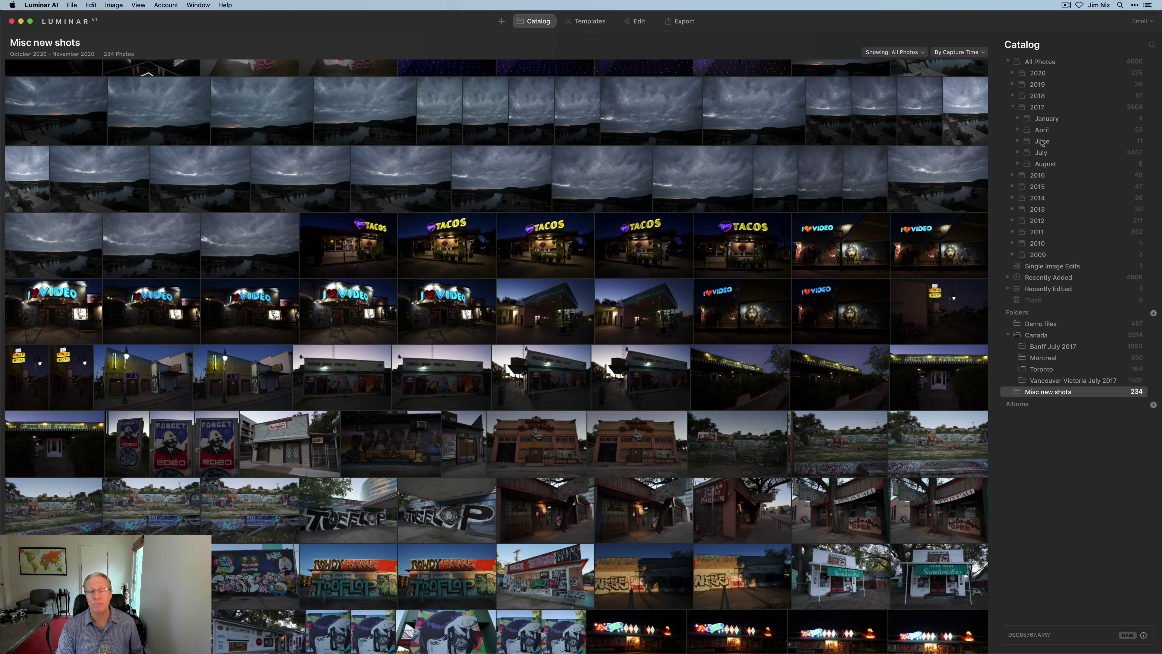
pyautogui.click(1018, 153)
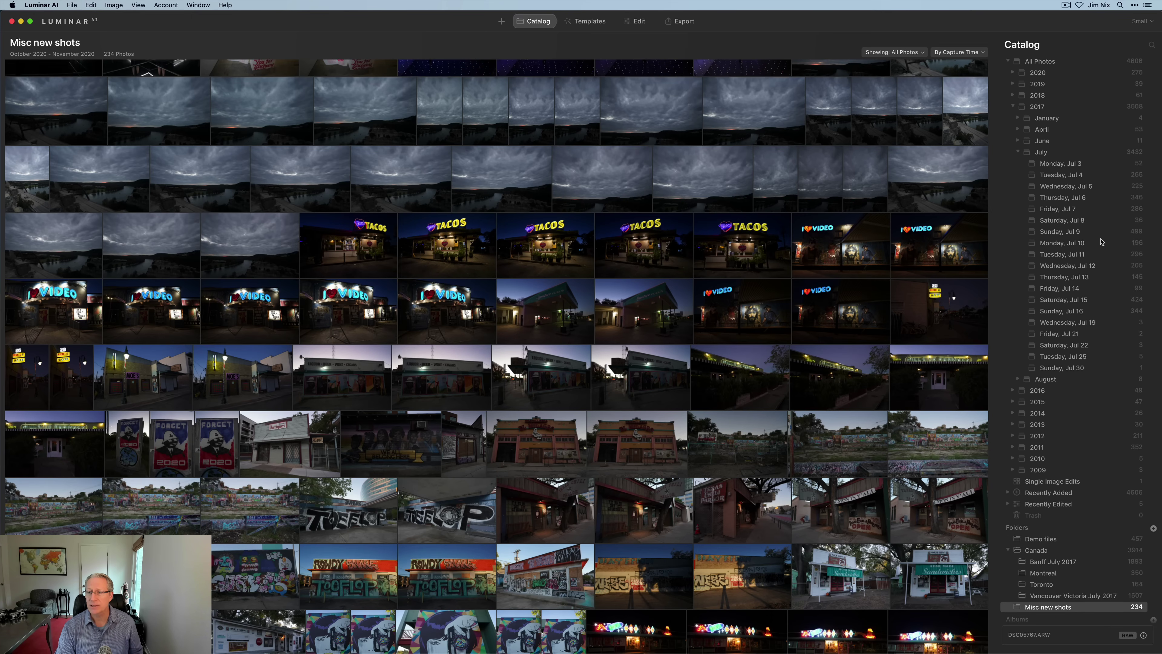
pyautogui.click(1061, 231)
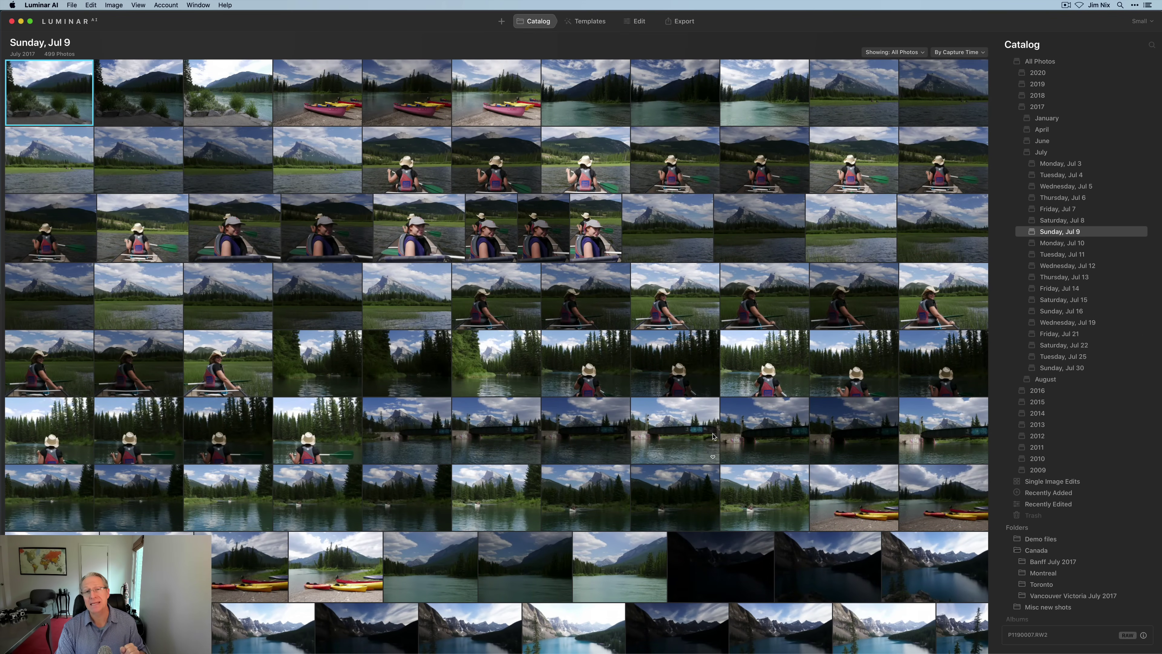
pyautogui.scroll(-15, 713, 437)
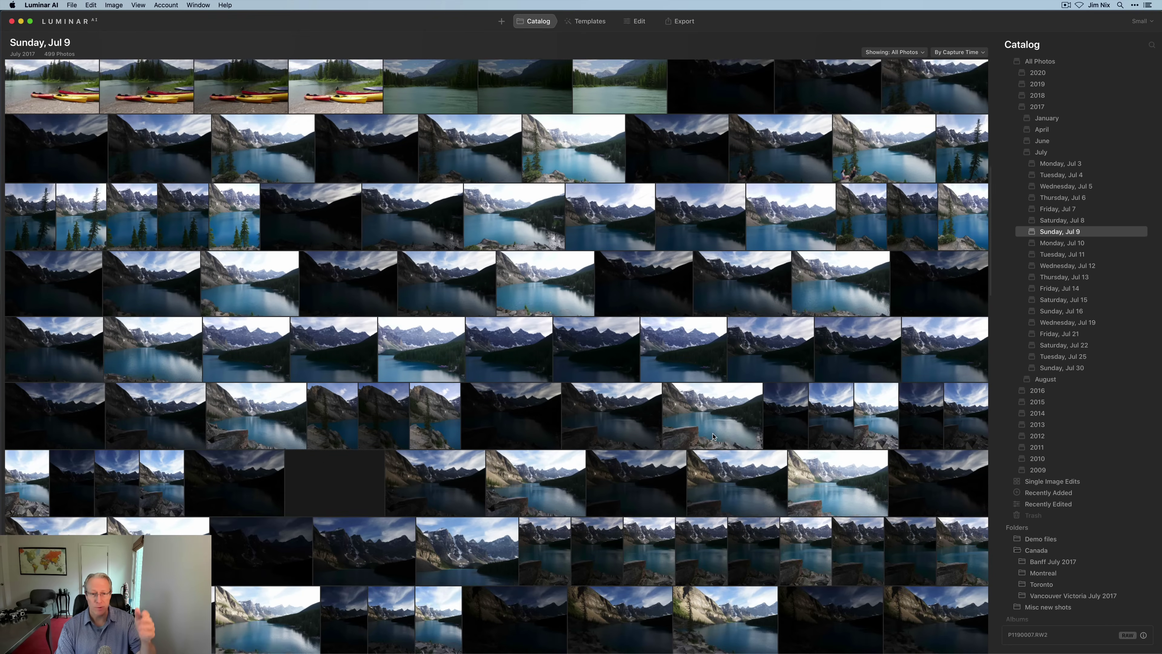
pyautogui.scroll(15, 713, 437)
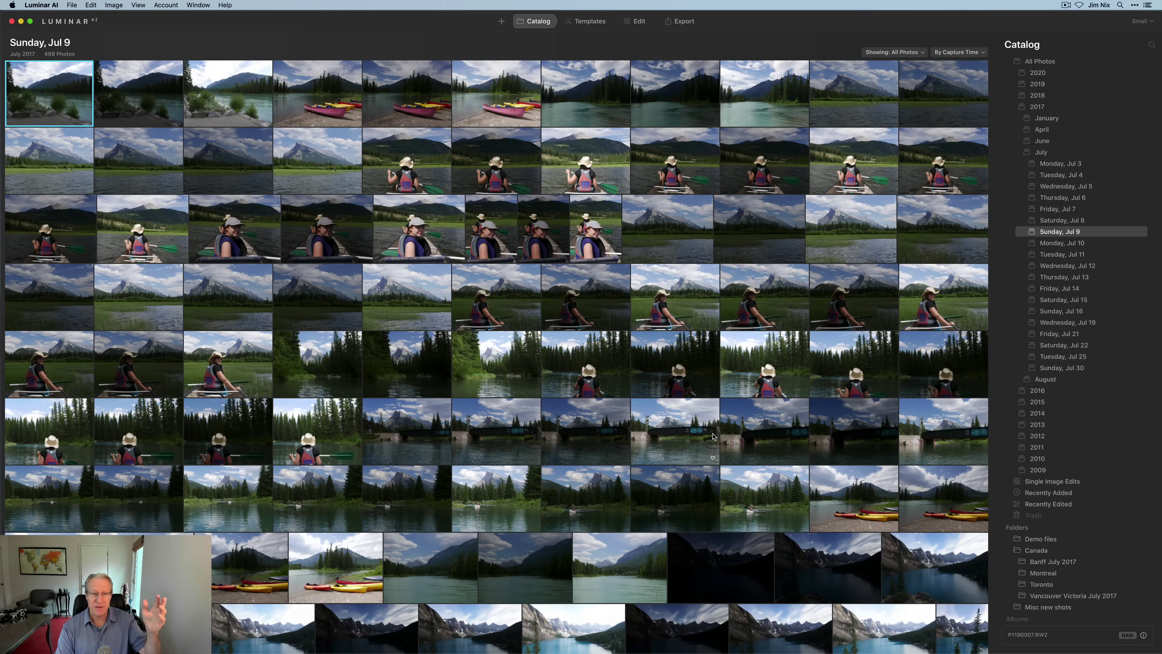
pyautogui.scroll(-15, 713, 437)
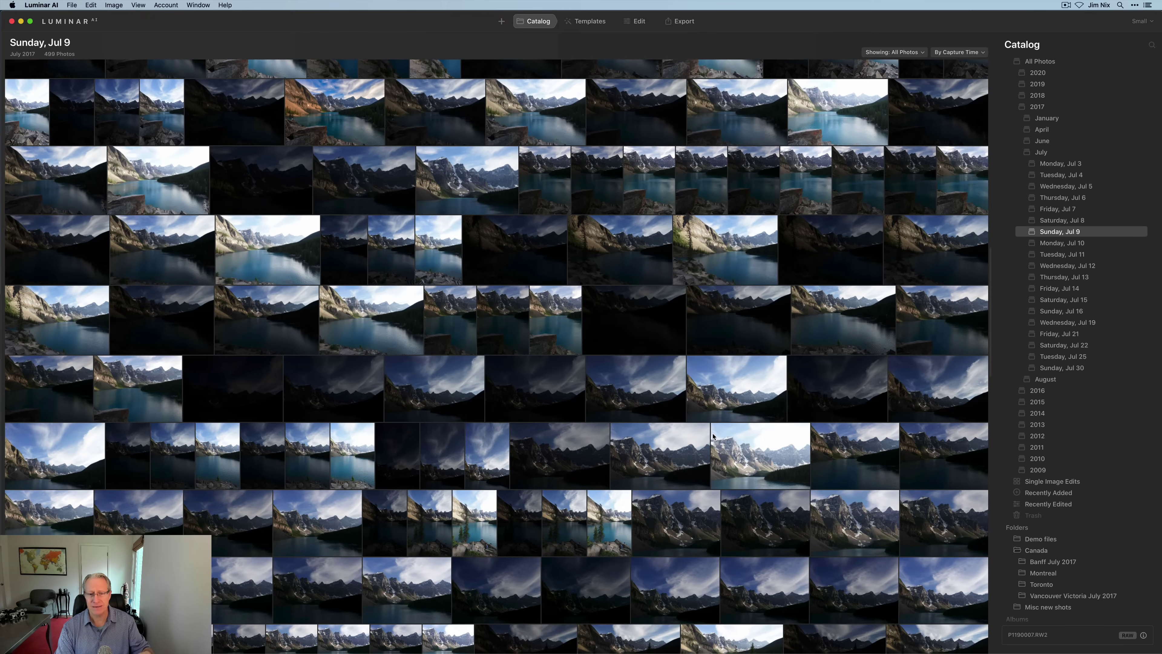
pyautogui.click(1098, 228)
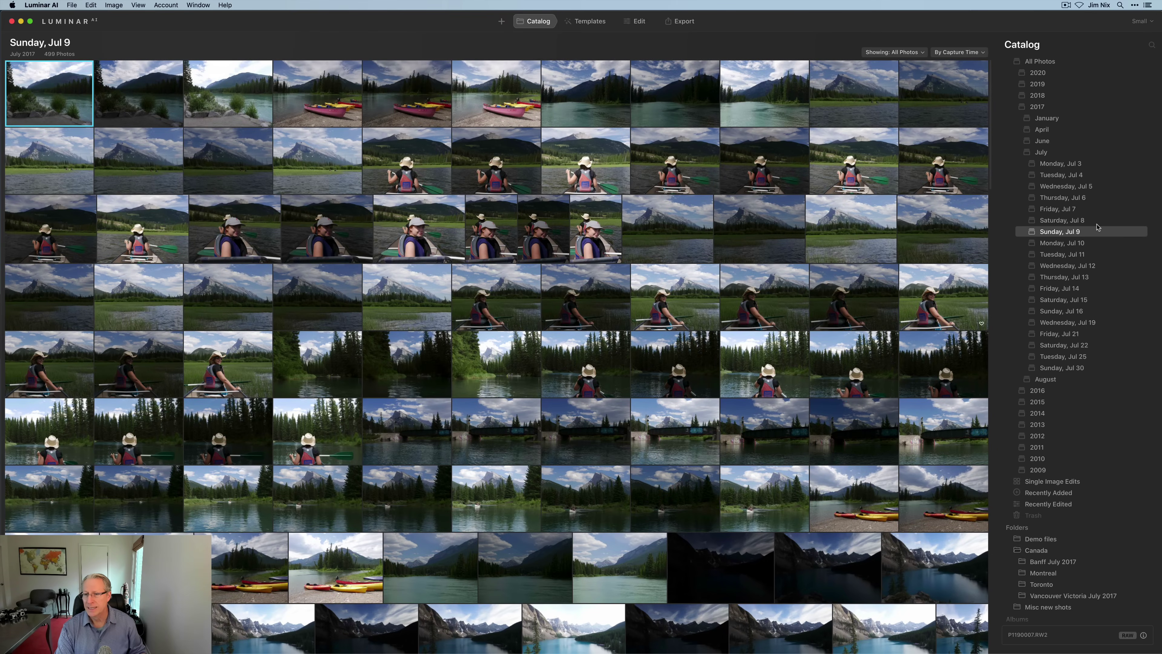
pyautogui.moveTo(1098, 228)
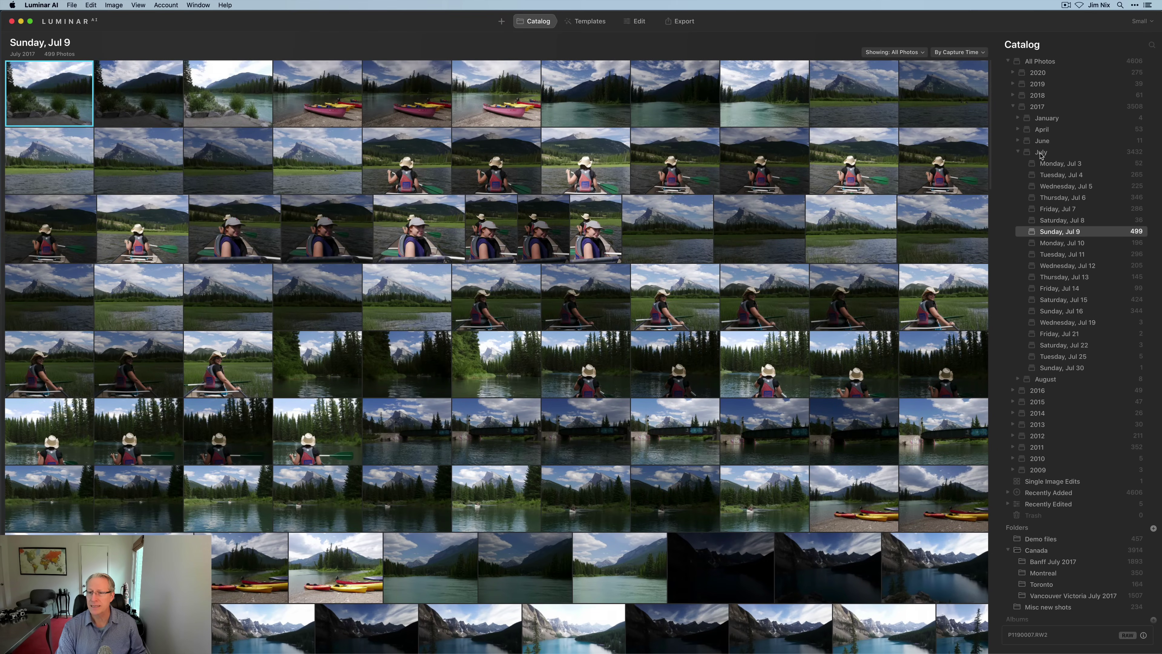
# - Collapse the July, 2017 and All Photos date groups in the catalog
pyautogui.click(1019, 152)
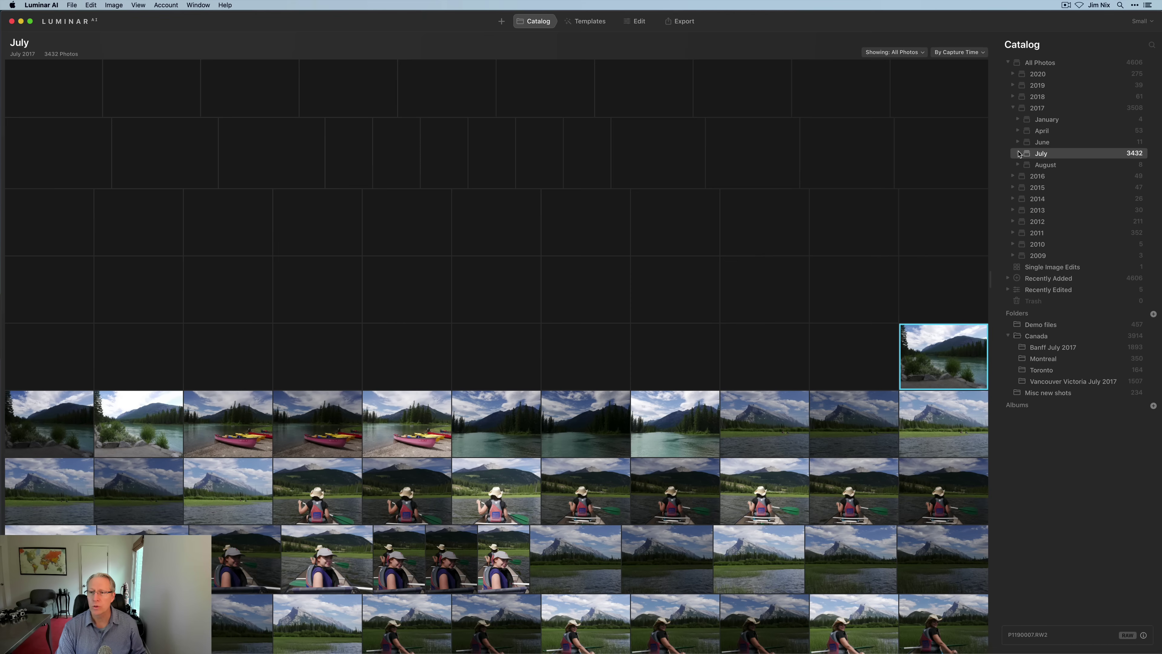
pyautogui.click(1013, 108)
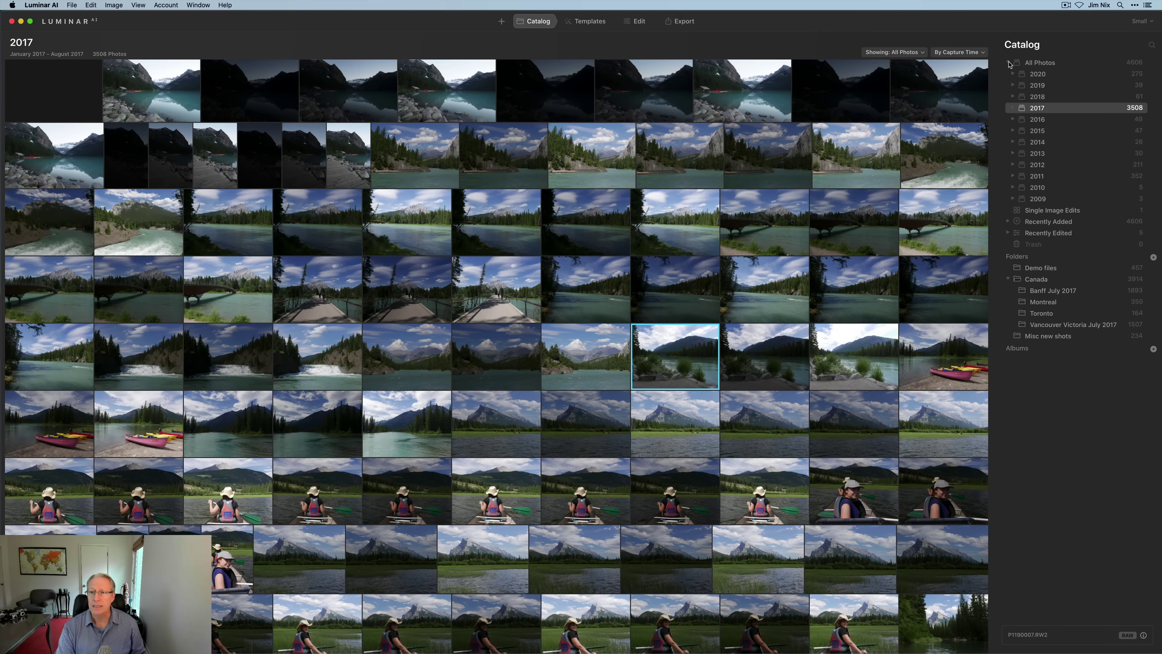
pyautogui.click(1010, 64)
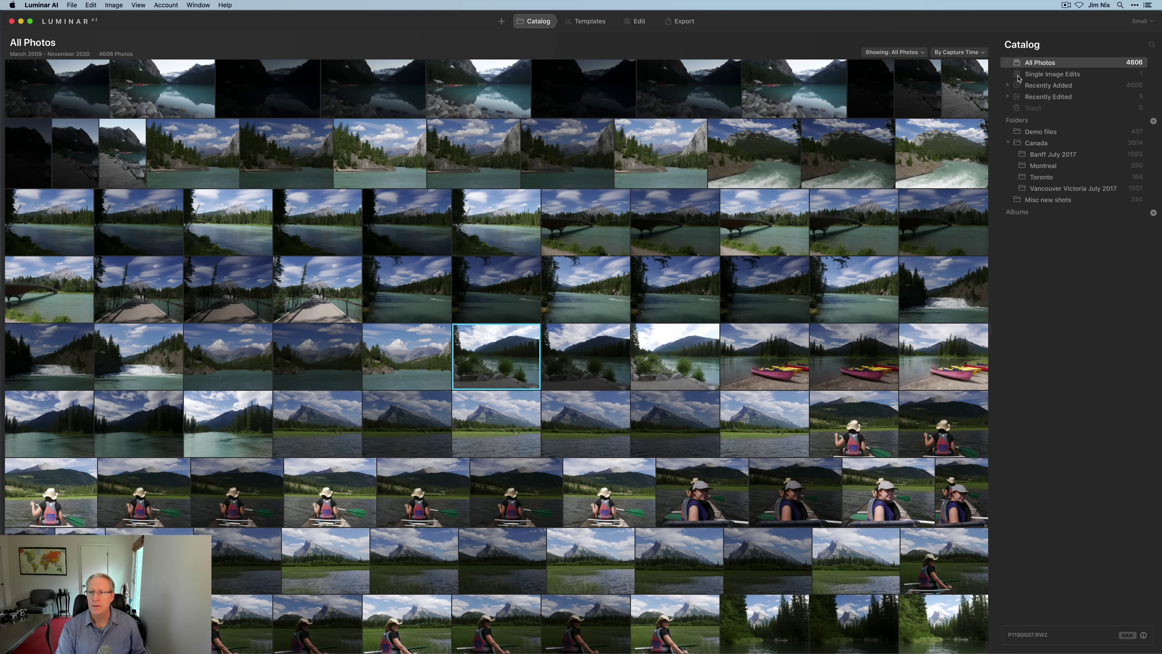
# - View the Single Image Edits collection and check the date groups under Recently Added and Recently Edited
pyautogui.click(1057, 79)
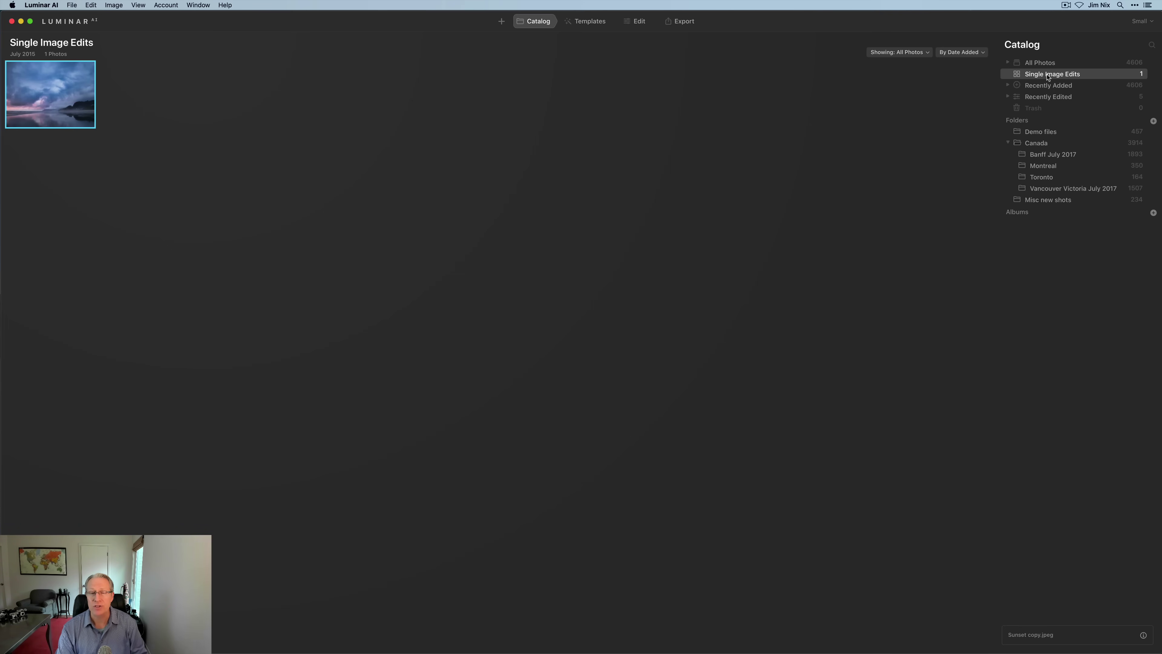
pyautogui.click(1008, 85)
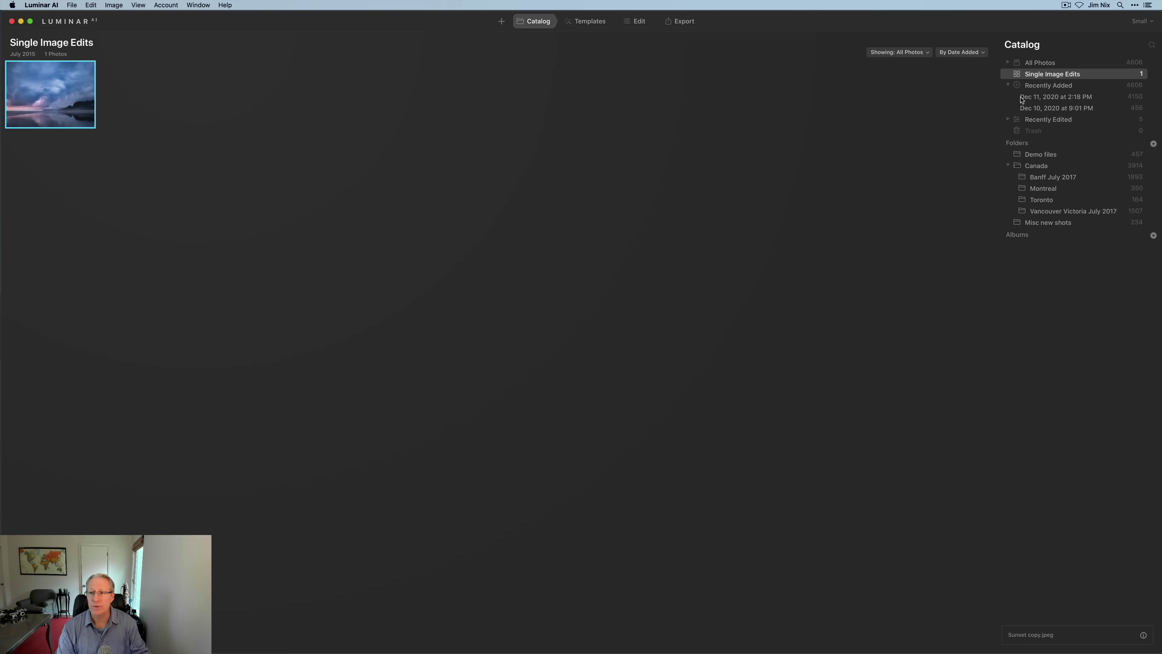
pyautogui.click(1008, 85)
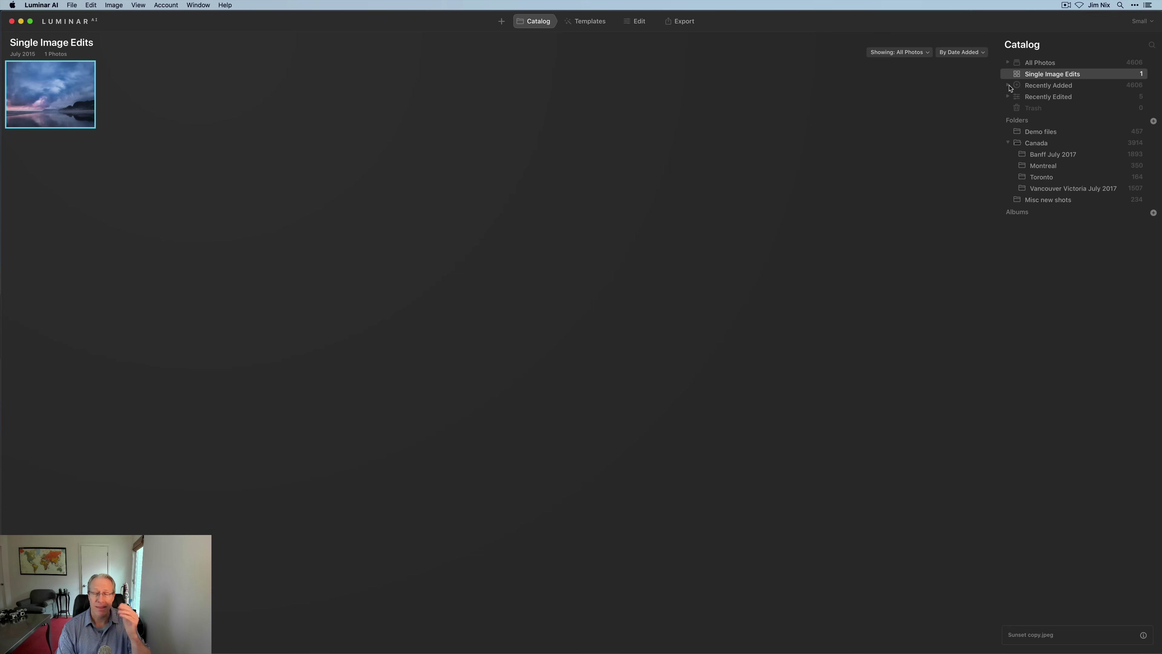
pyautogui.click(1009, 97)
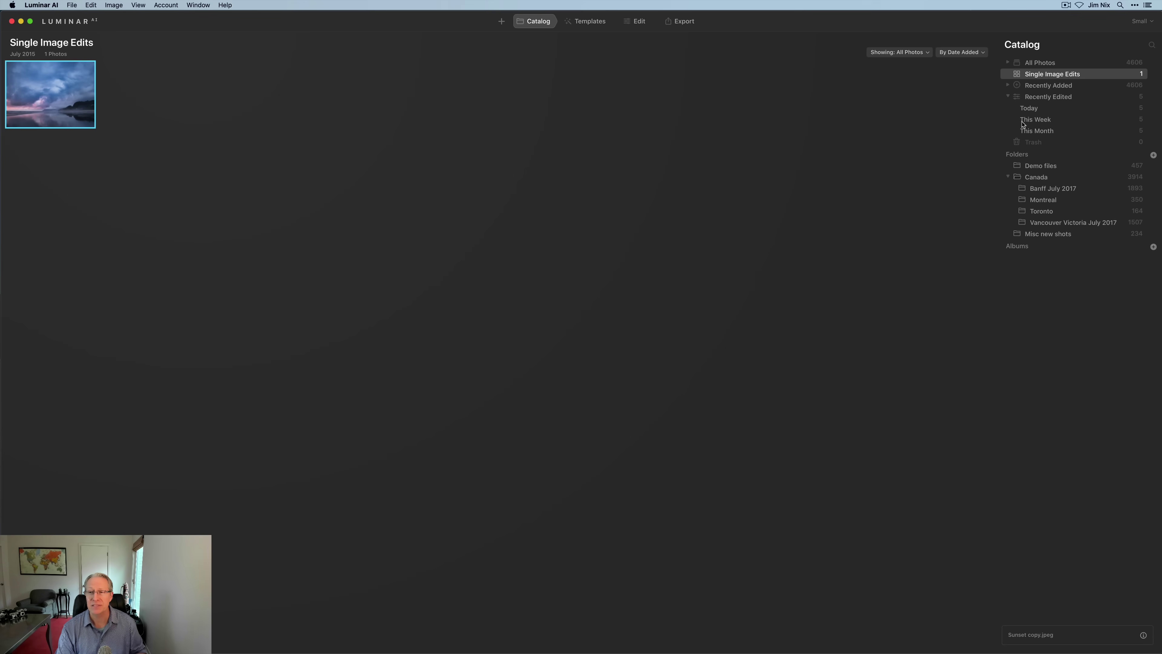
pyautogui.click(1009, 97)
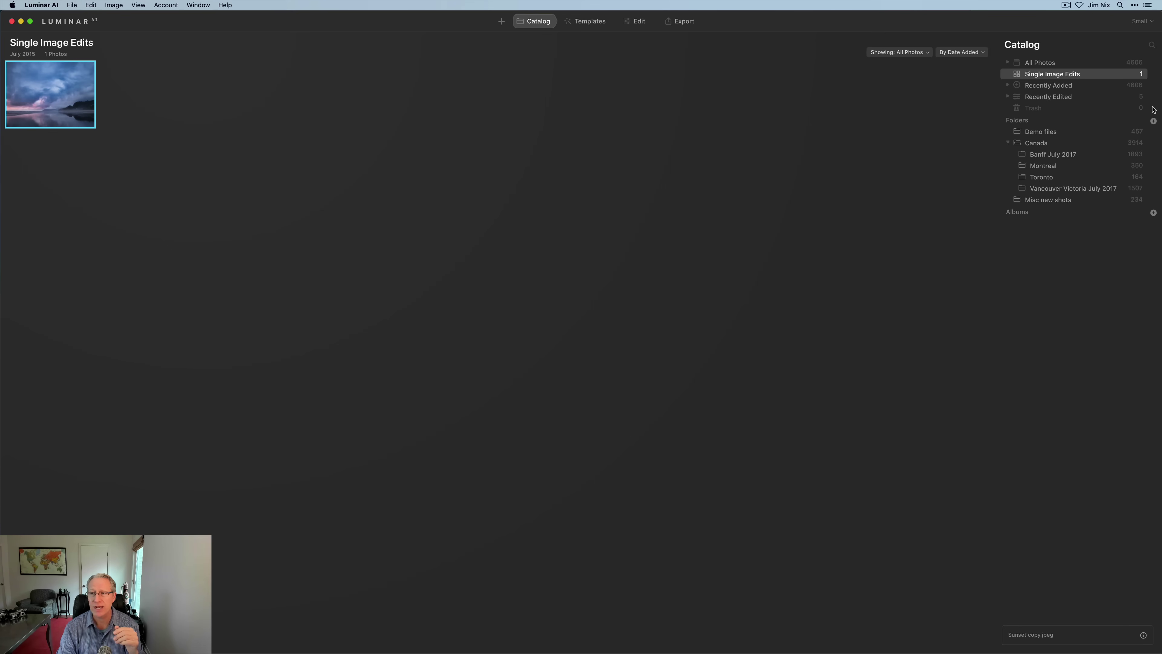
# - Move the second barn-and-tree photo in the Demo files folder to the catalog's Trash
pyautogui.click(1035, 133)
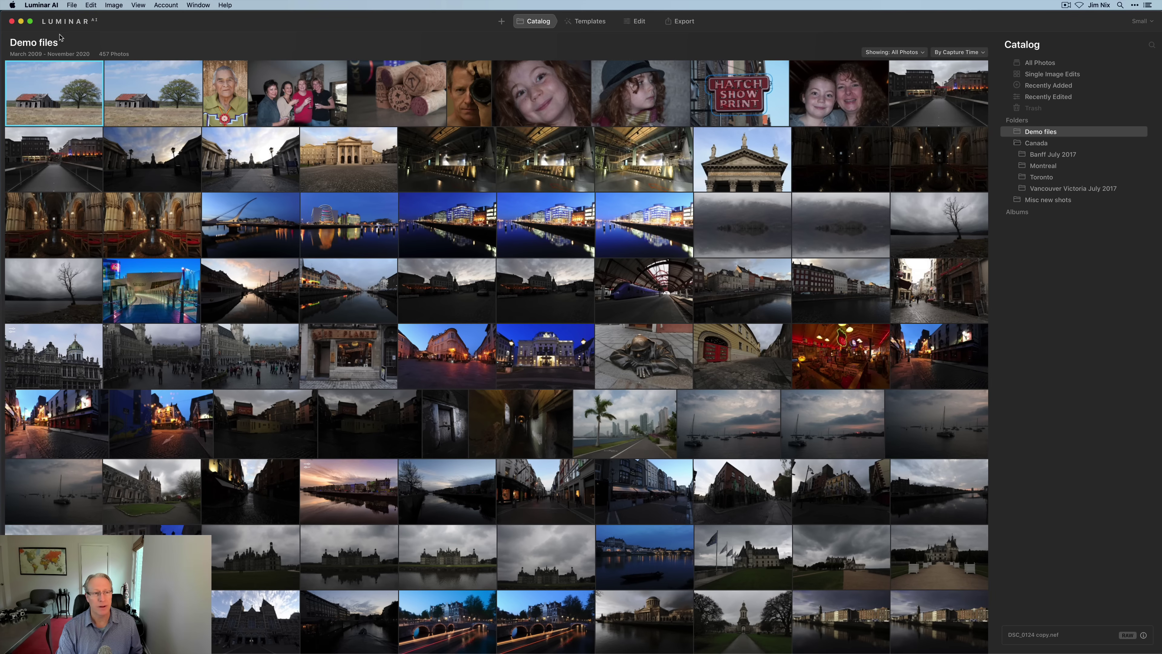
pyautogui.click(156, 96)
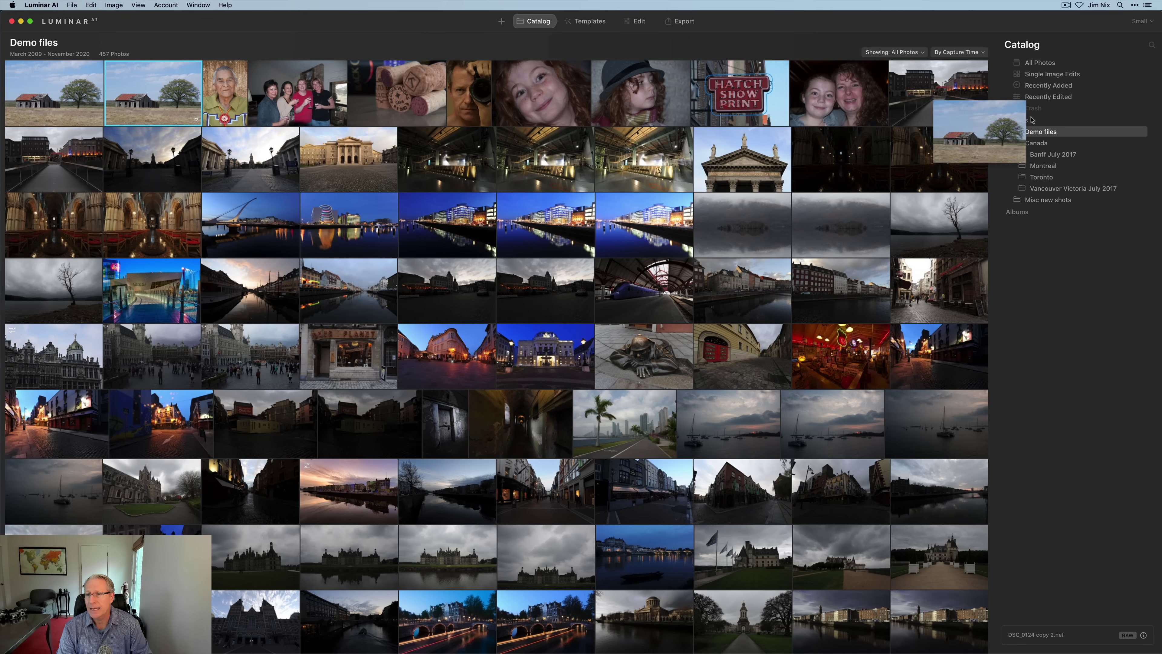
pyautogui.press('BackSpace')
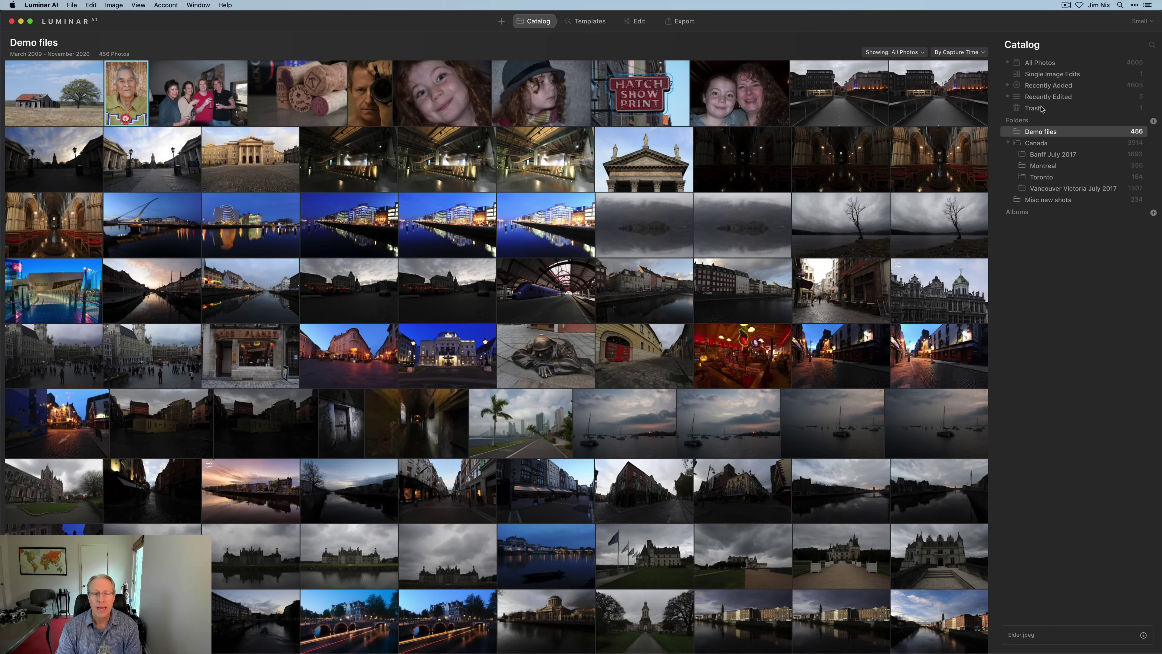
# - Switch to Finder and locate DSC_0124 copy 2.nef and DSC_0124 copy.nef in the Desktop's Demo files folder
pyautogui.click(282, 645)
pyautogui.click(254, 241)
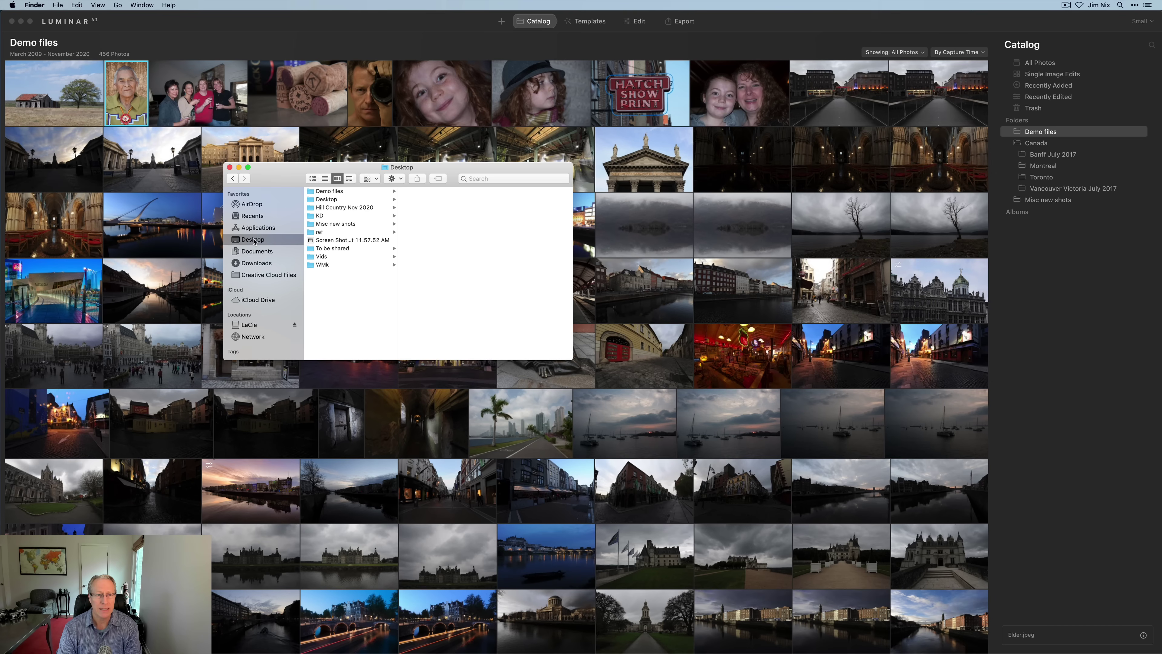
pyautogui.click(350, 191)
pyautogui.scroll(-3, 457, 265)
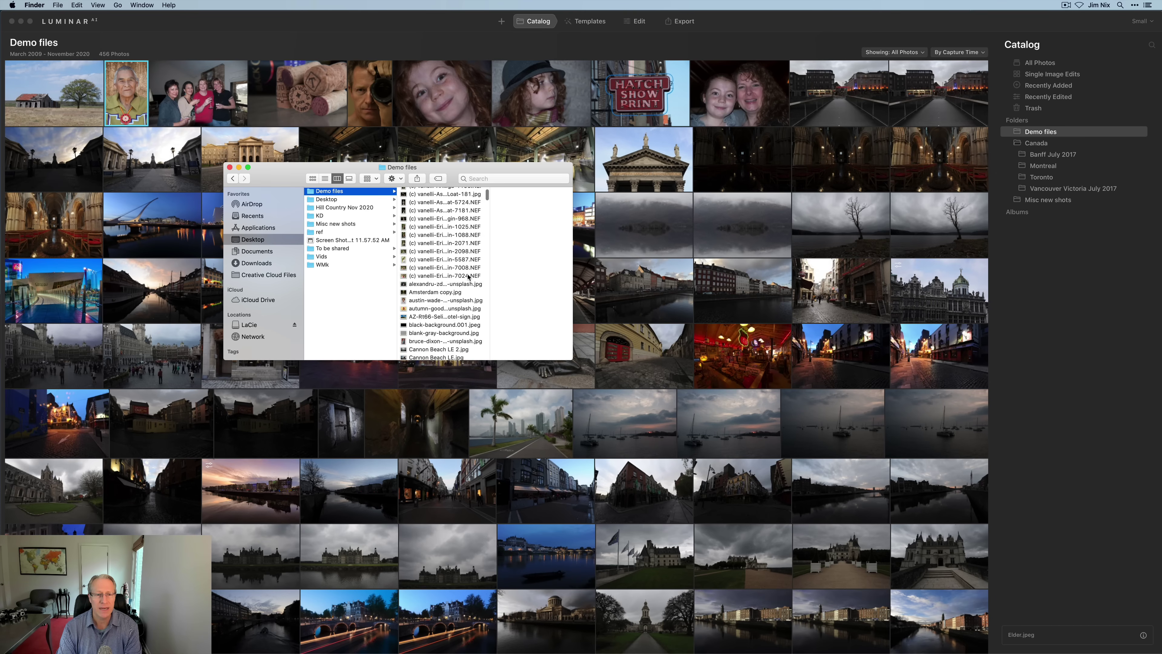
pyautogui.scroll(1, 468, 278)
pyautogui.click(442, 288)
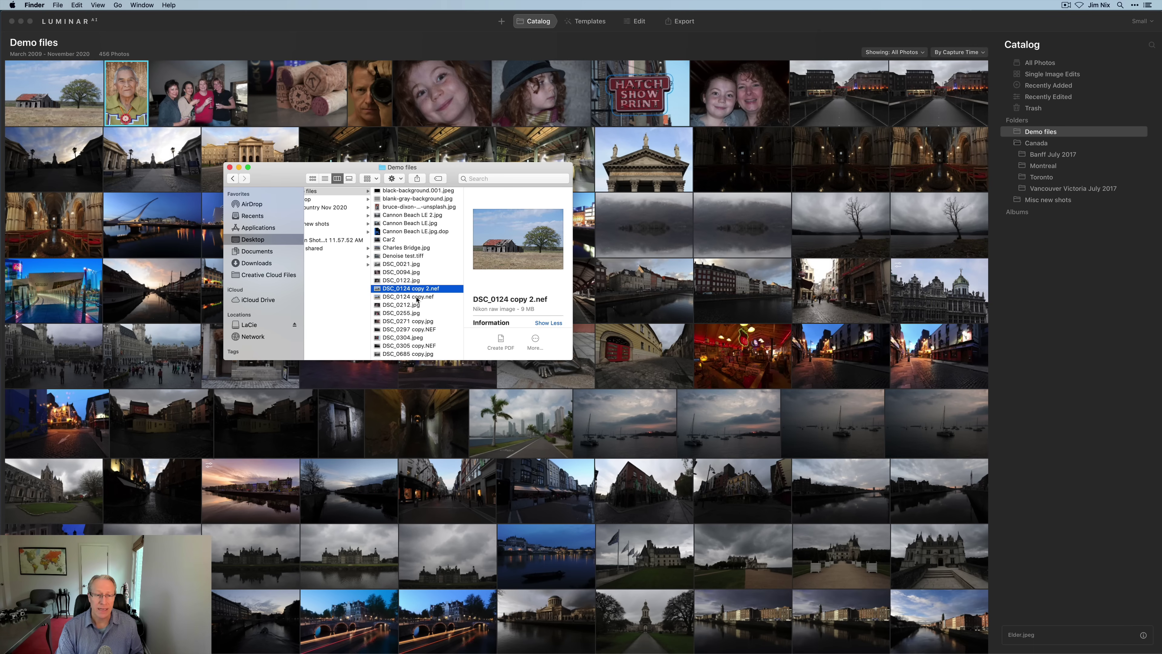
pyautogui.click(417, 298)
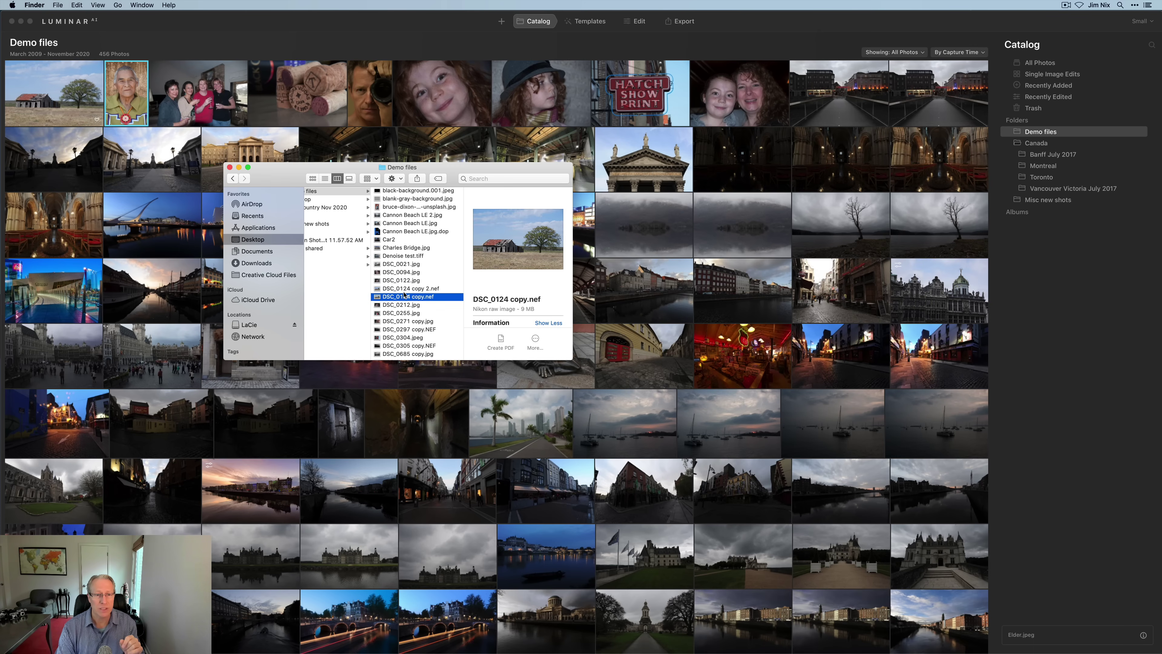
pyautogui.click(404, 292)
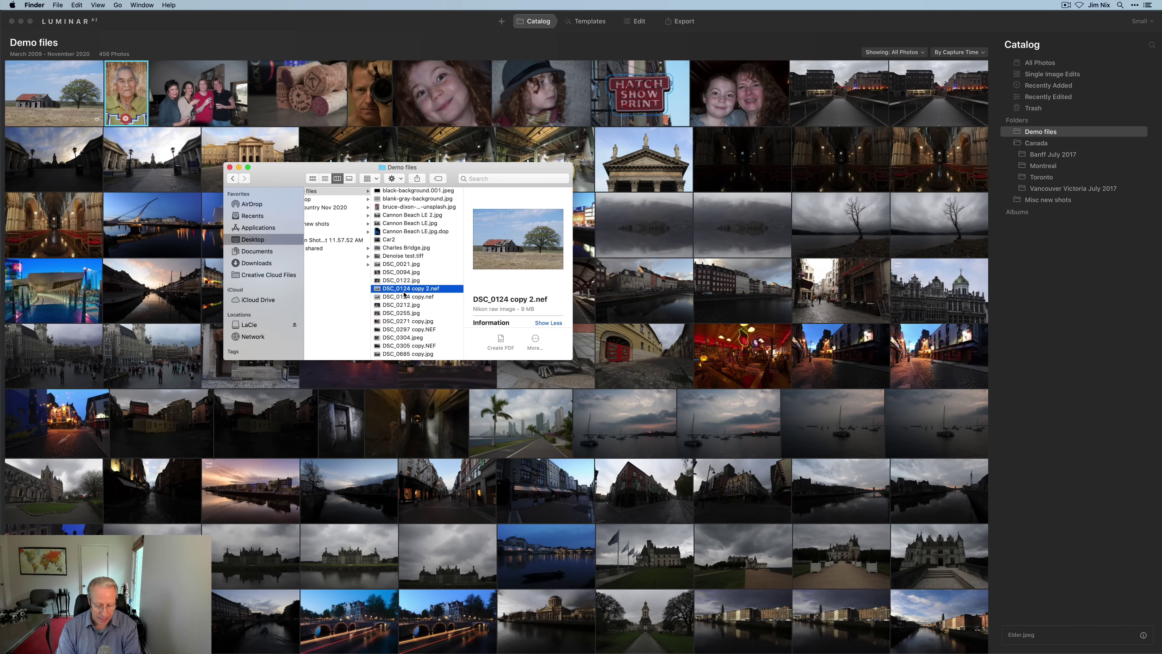
# - Return to Luminar AI and empty the catalog's Trash, moving its photo to the system Trash
pyautogui.click(756, 196)
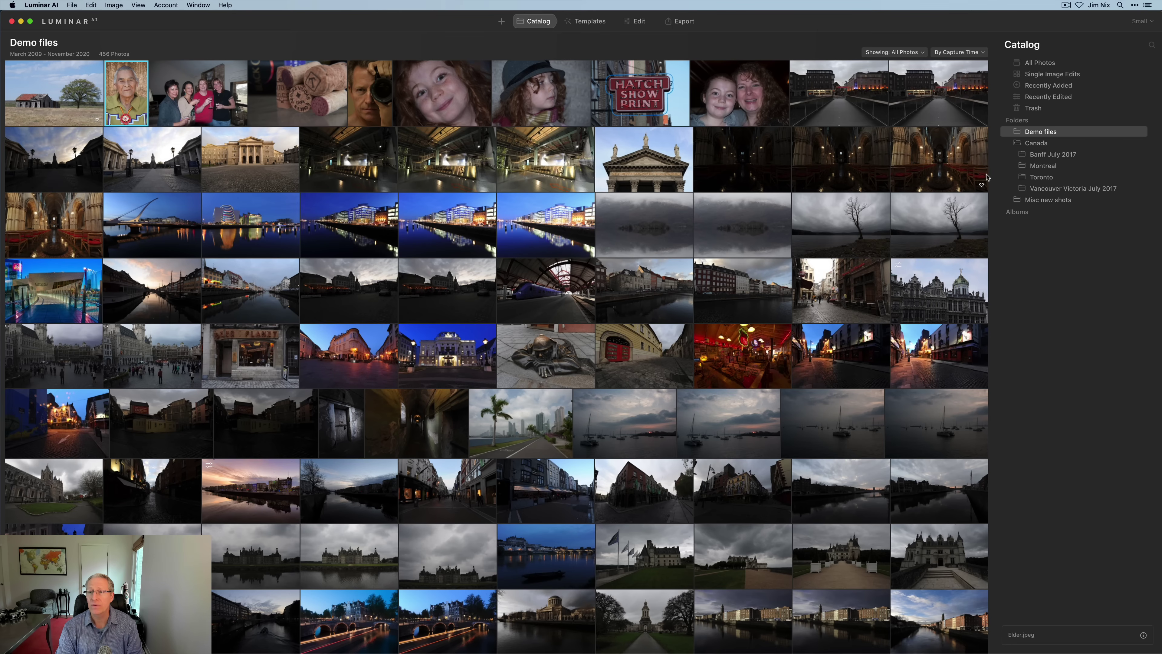
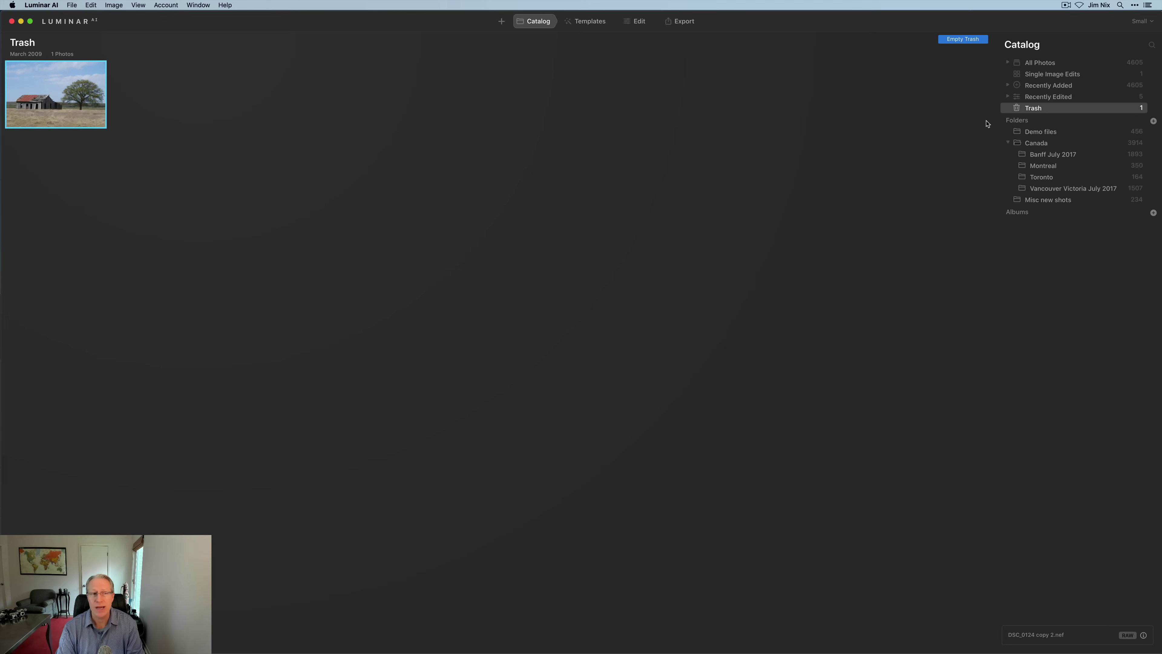
pyautogui.click(968, 40)
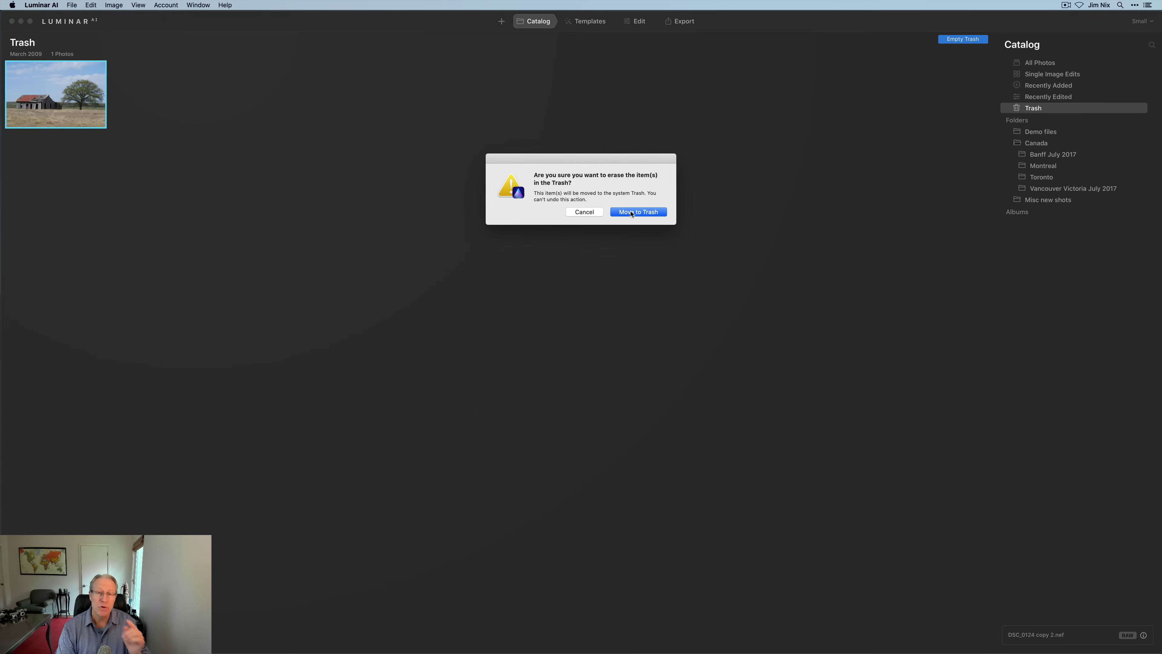
pyautogui.click(632, 213)
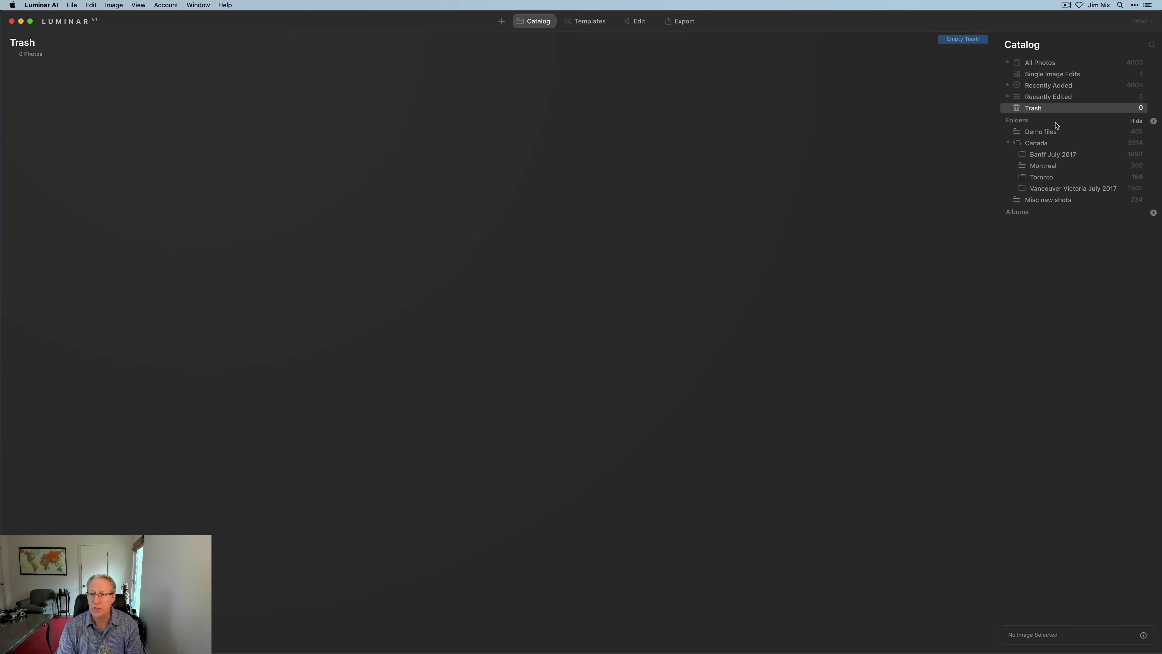
# - Check the remaining barn-and-tree photo in the catalog's Demo files folder and its file DSC_0124 copy.nef in Finder
pyautogui.click(1053, 132)
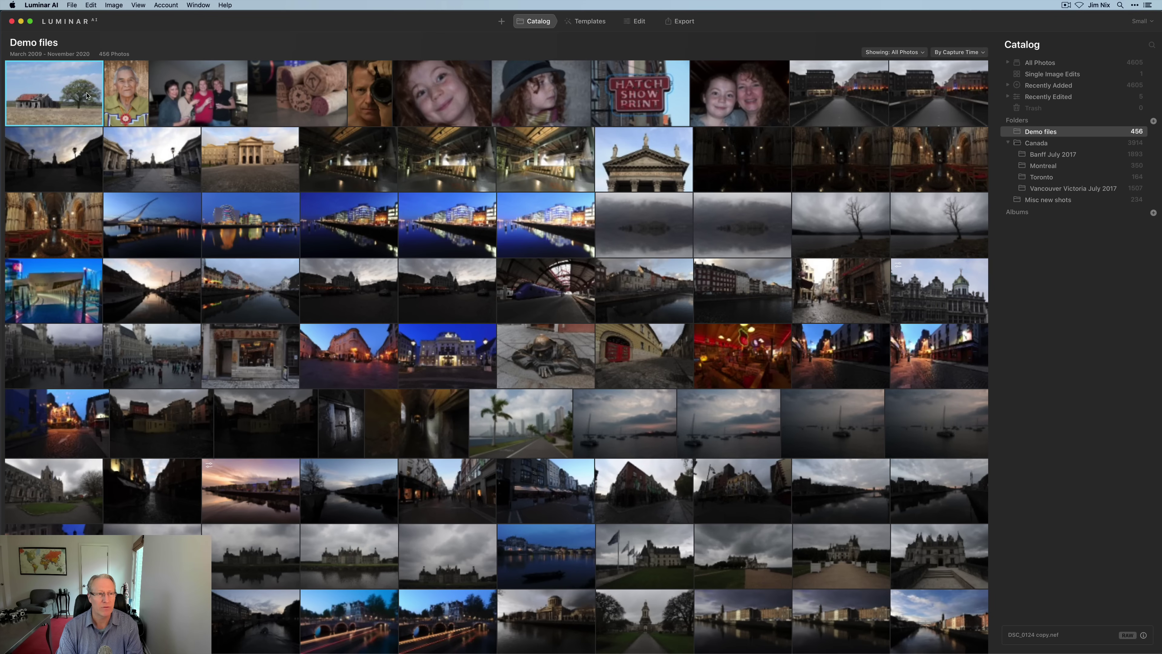
pyautogui.click(76, 103)
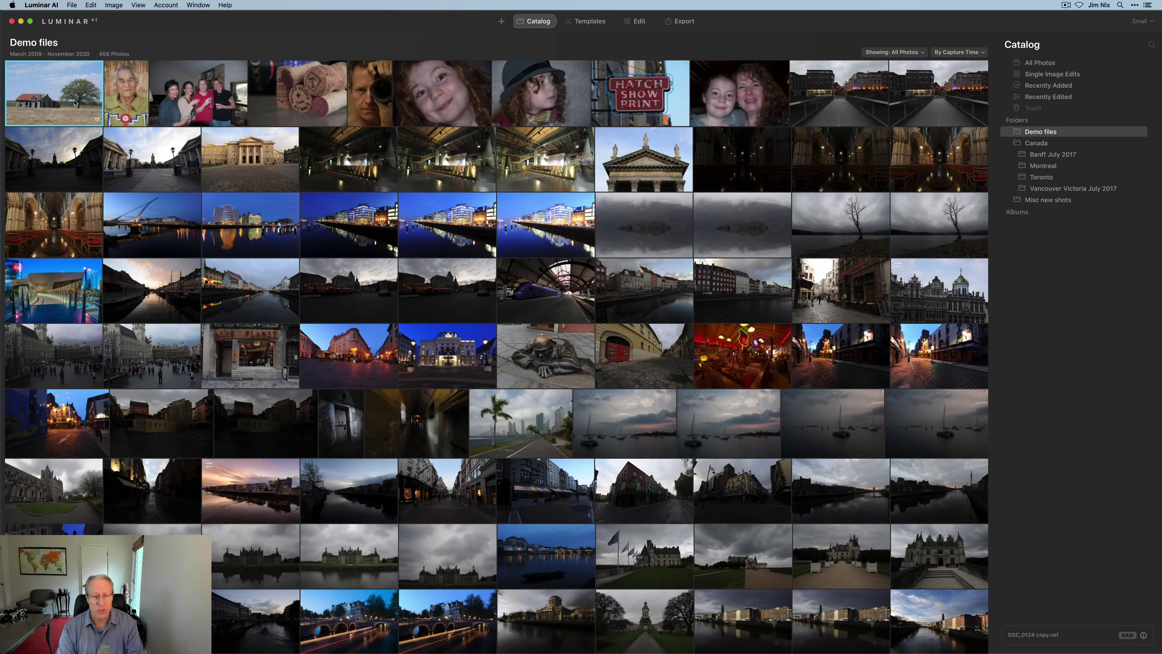
pyautogui.press('cmd+Tab')
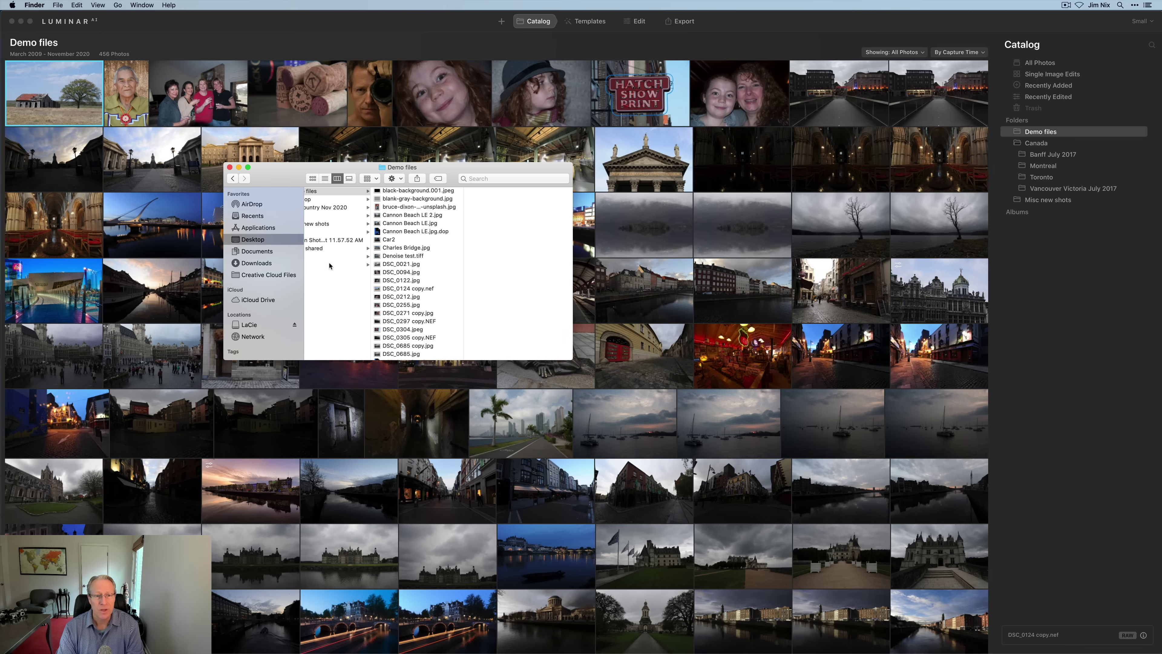
pyautogui.click(402, 288)
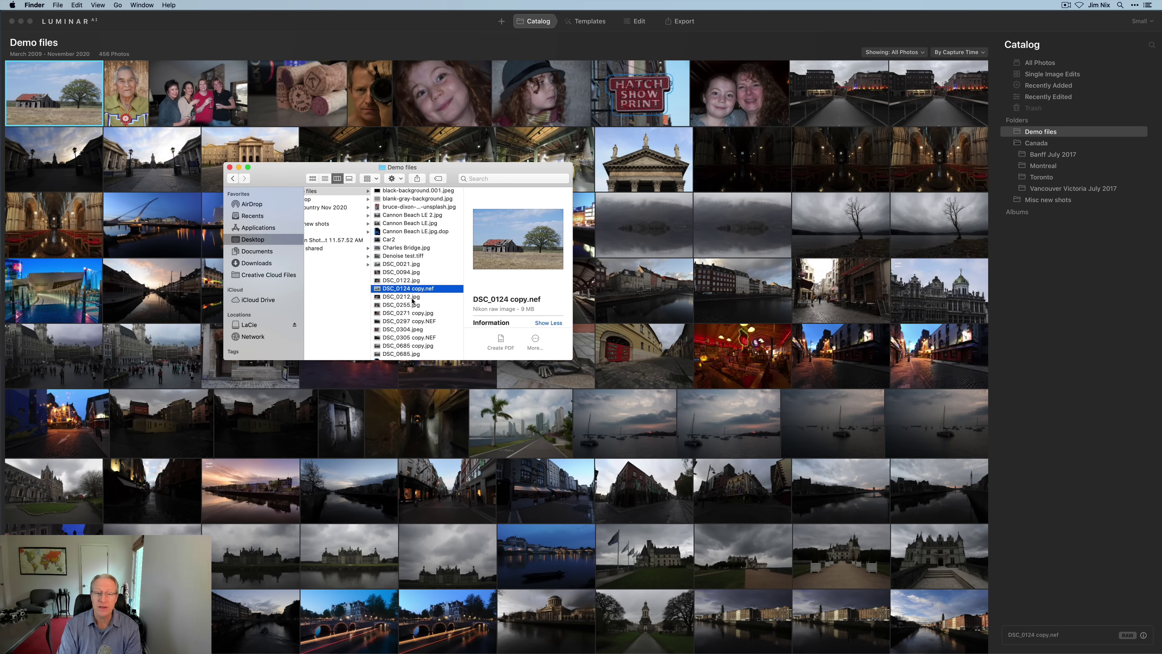
pyautogui.press('super+Tab')
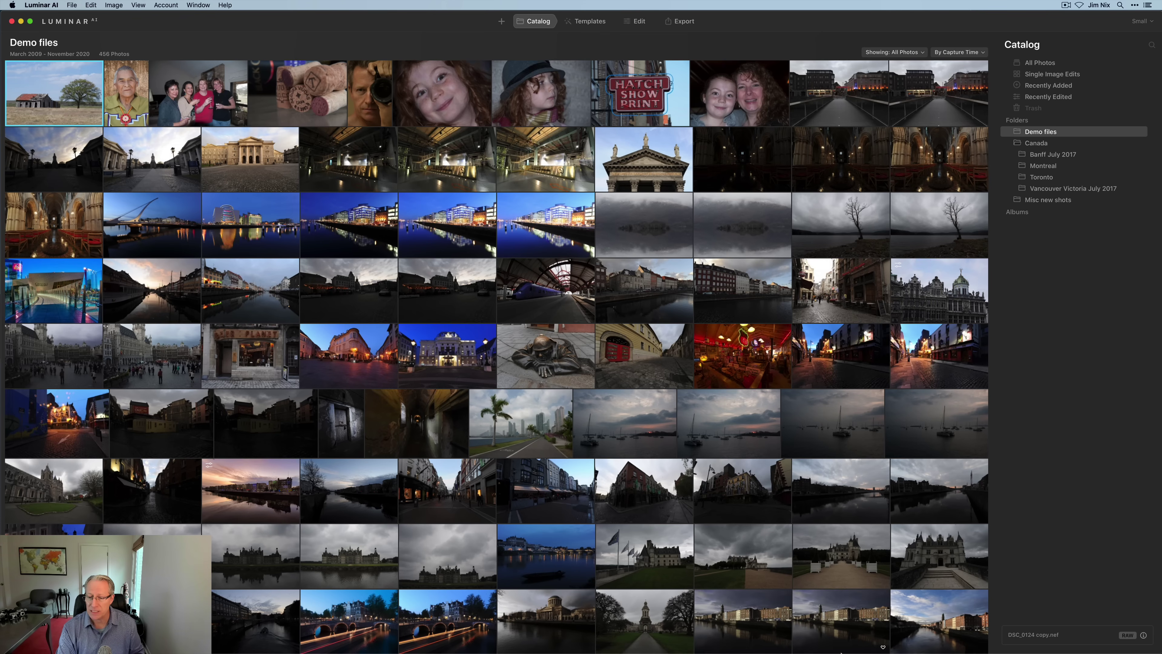
# - Open the system Trash and move DSC_0124 copy 2.nef out of it to the Desktop
pyautogui.click(879, 642)
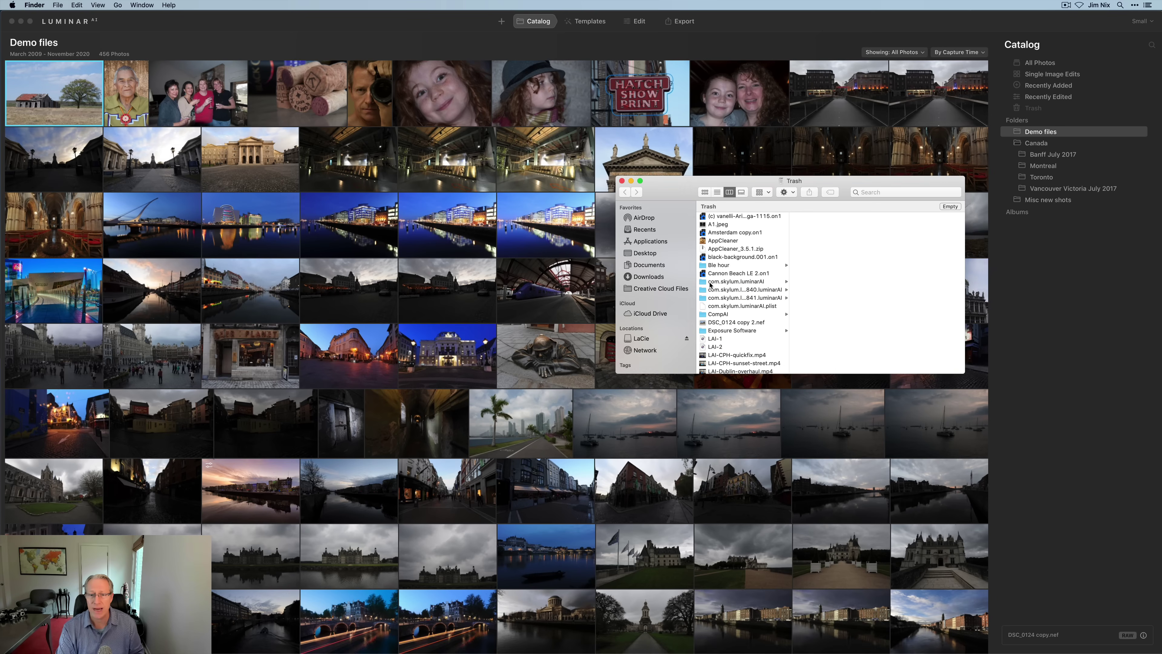
pyautogui.scroll(-5, 711, 286)
pyautogui.scroll(2, 711, 286)
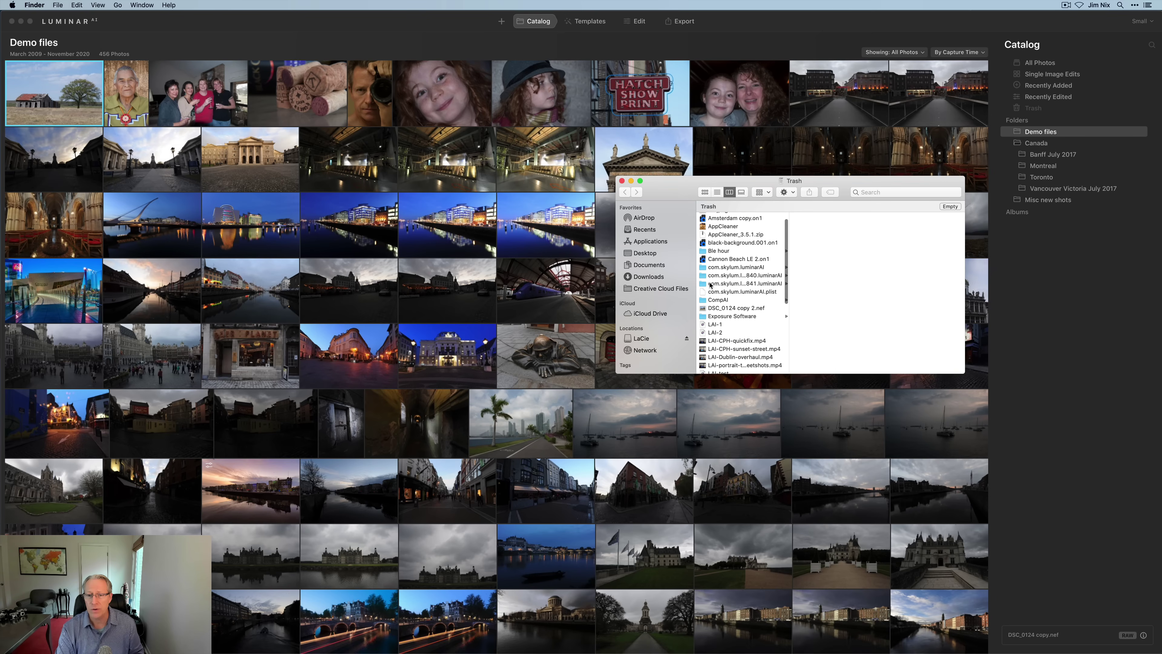
pyautogui.click(730, 308)
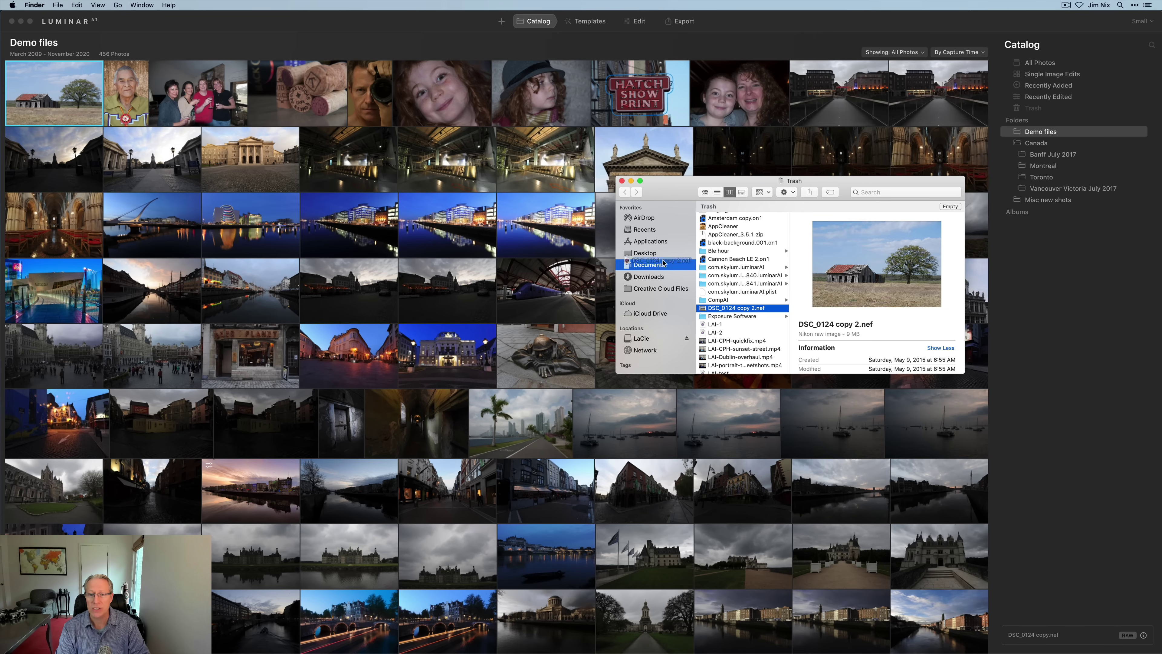
pyautogui.press('super+BackSpace')
pyautogui.click(622, 180)
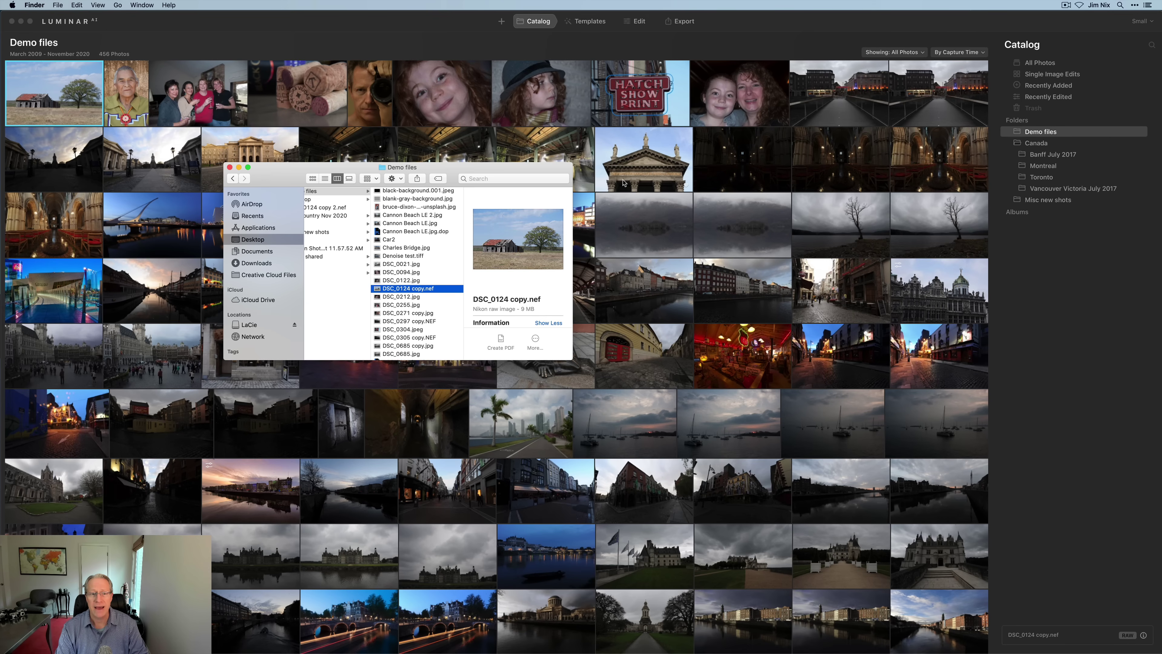
# - Move DSC_0124 copy 2.nef from the Desktop into the Demo files folder and select the photo in the Luminar AI catalog
pyautogui.hscroll(-2, 375, 250)
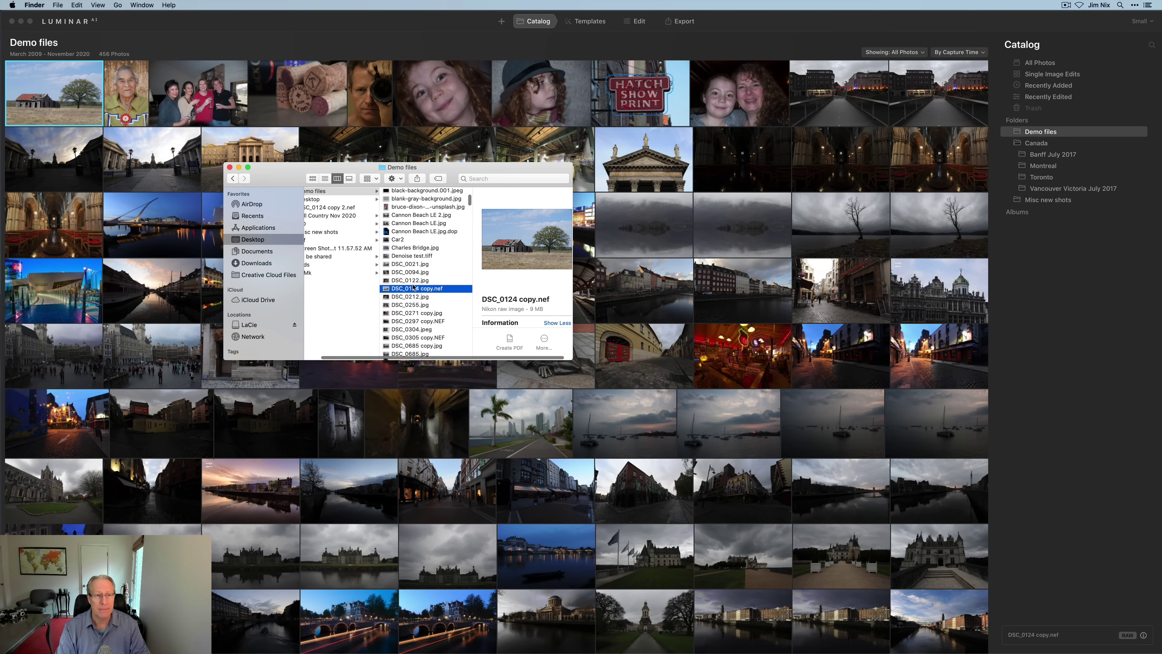
pyautogui.click(340, 208)
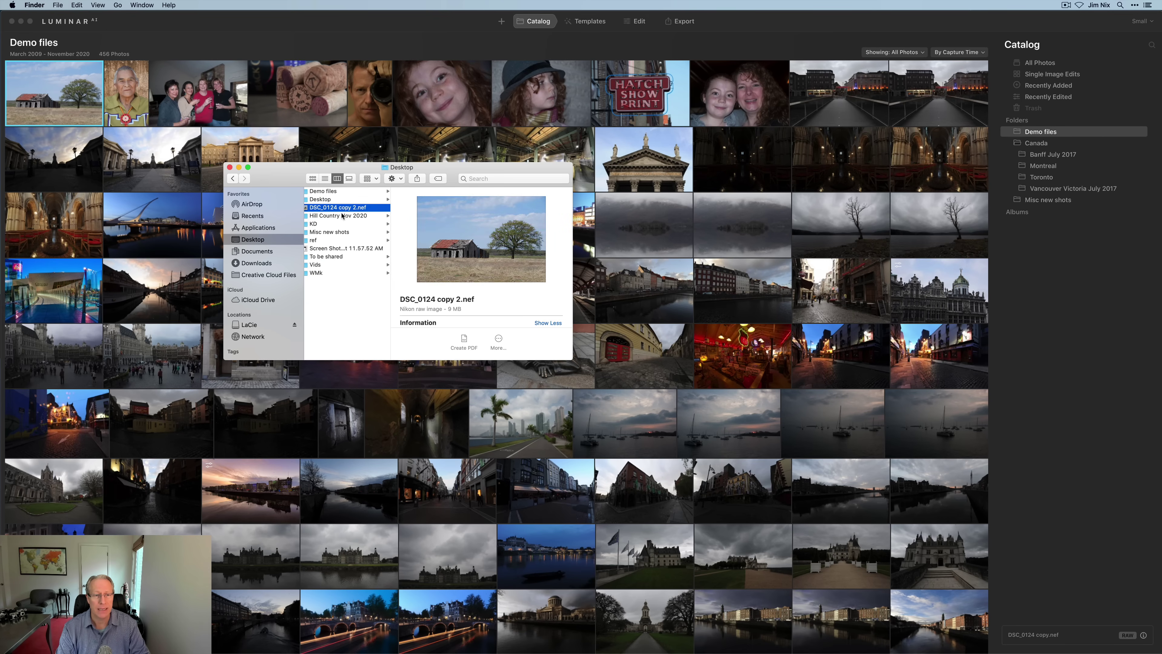
pyautogui.moveTo(344, 210); pyautogui.dragTo(328, 192)
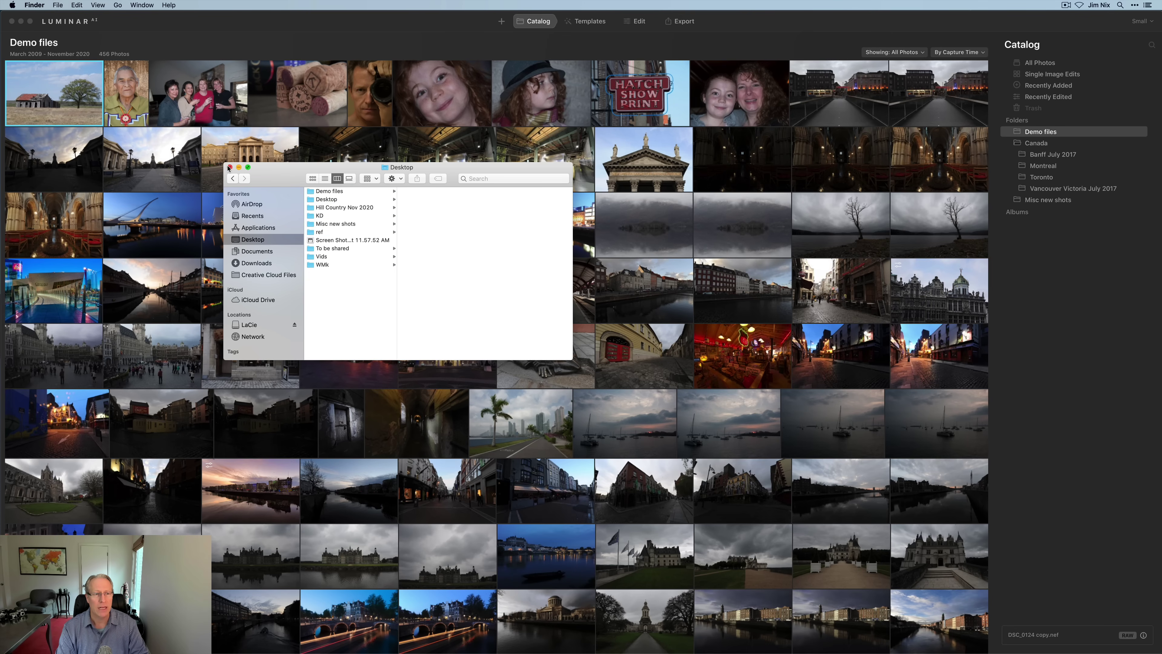
pyautogui.click(229, 167)
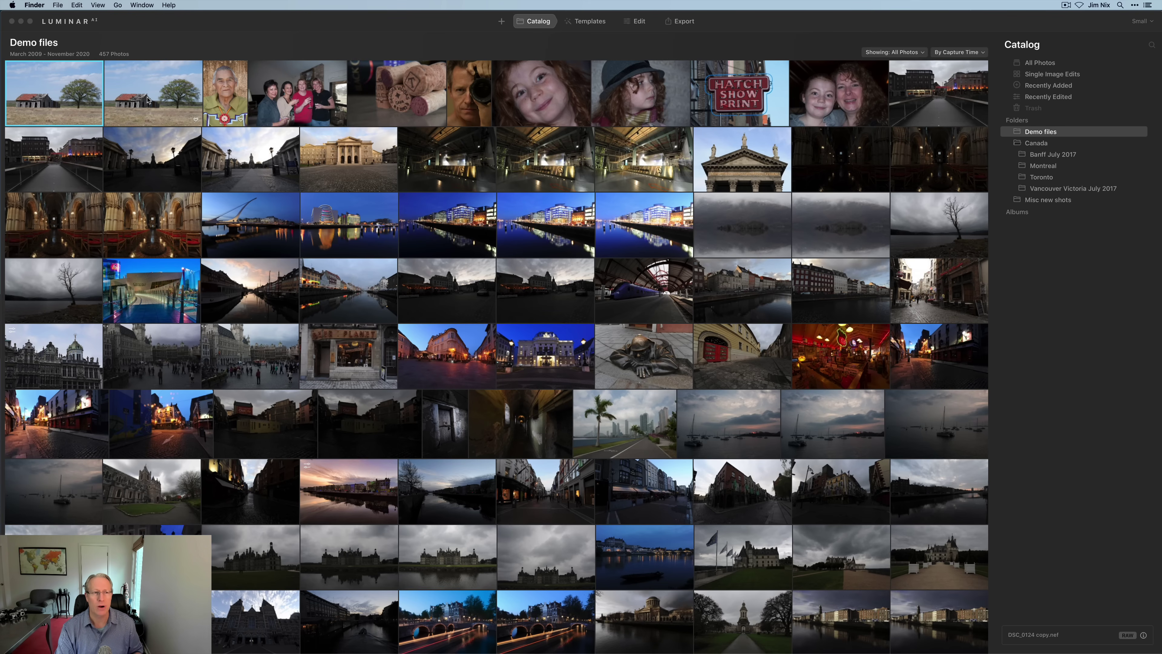
pyautogui.click(149, 100)
pyautogui.click(169, 98)
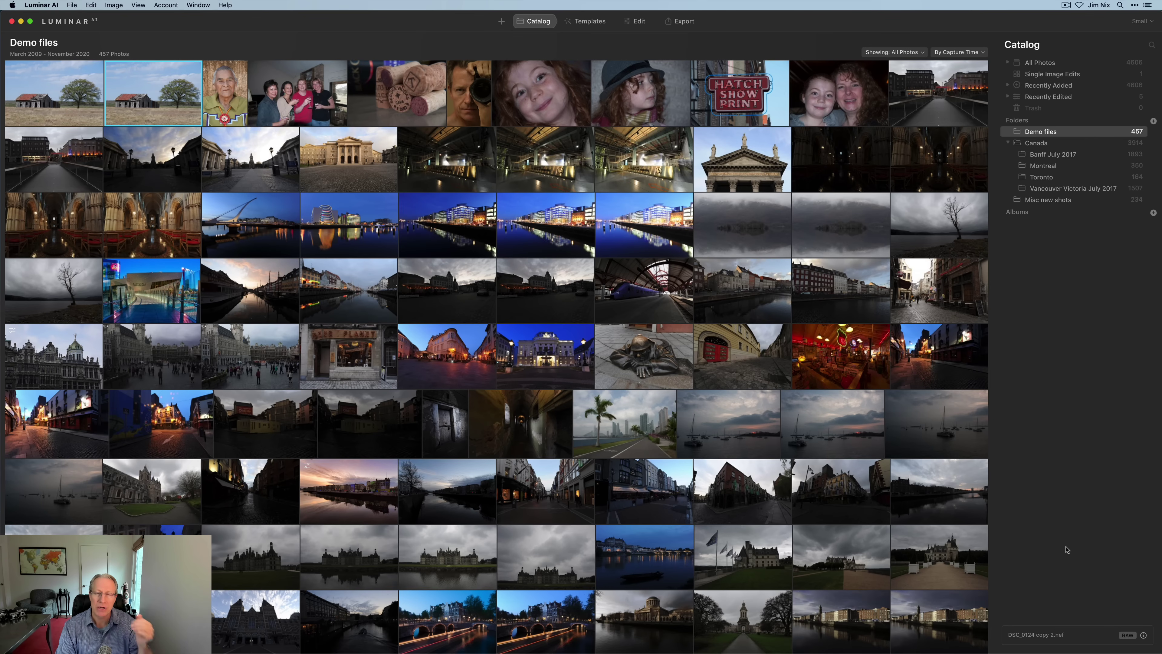
# - Create a subfolder named "Need to edit" inside Demo files using Finder
pyautogui.press('super+Tab')
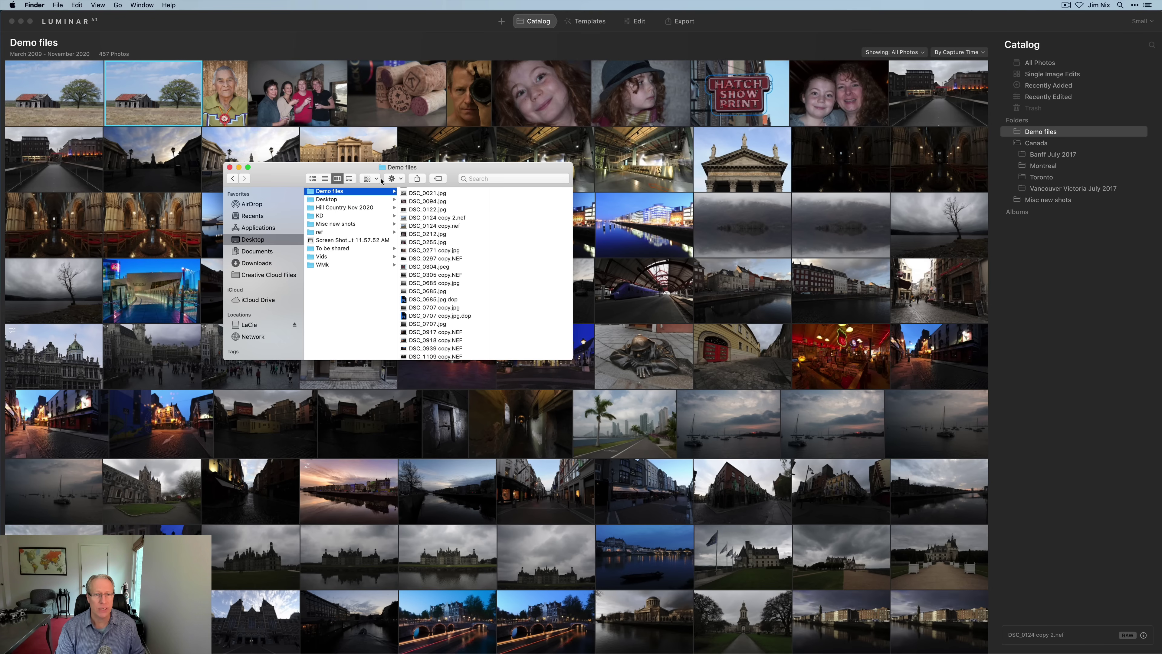
pyautogui.click(394, 178)
pyautogui.click(426, 190)
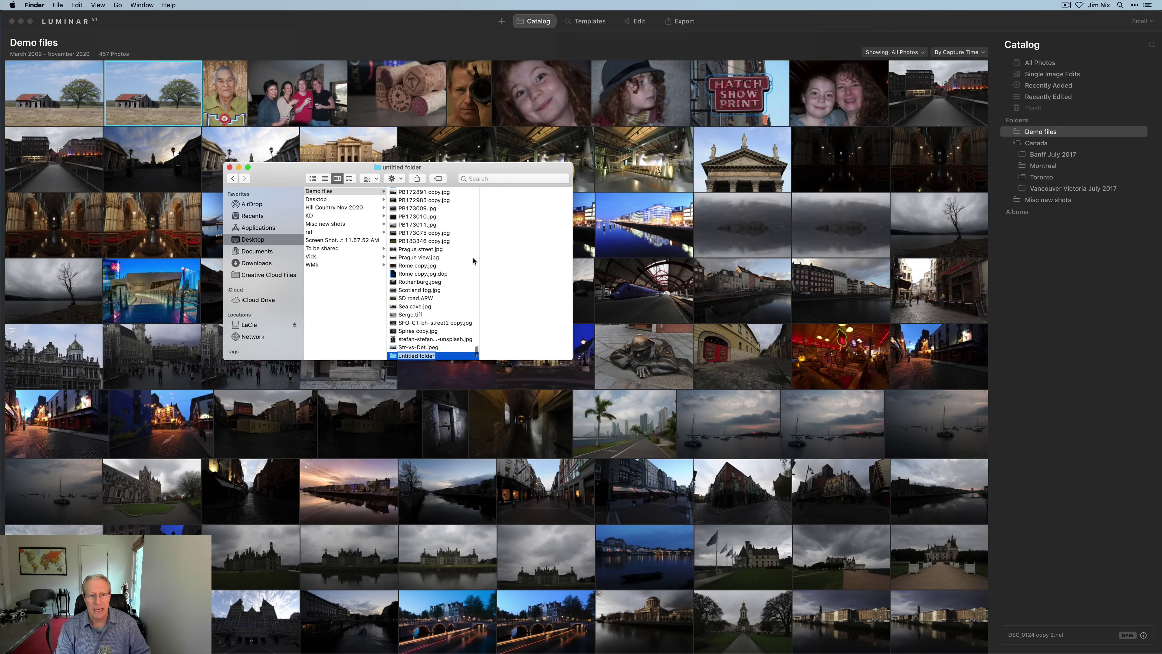
pyautogui.write('Ne')
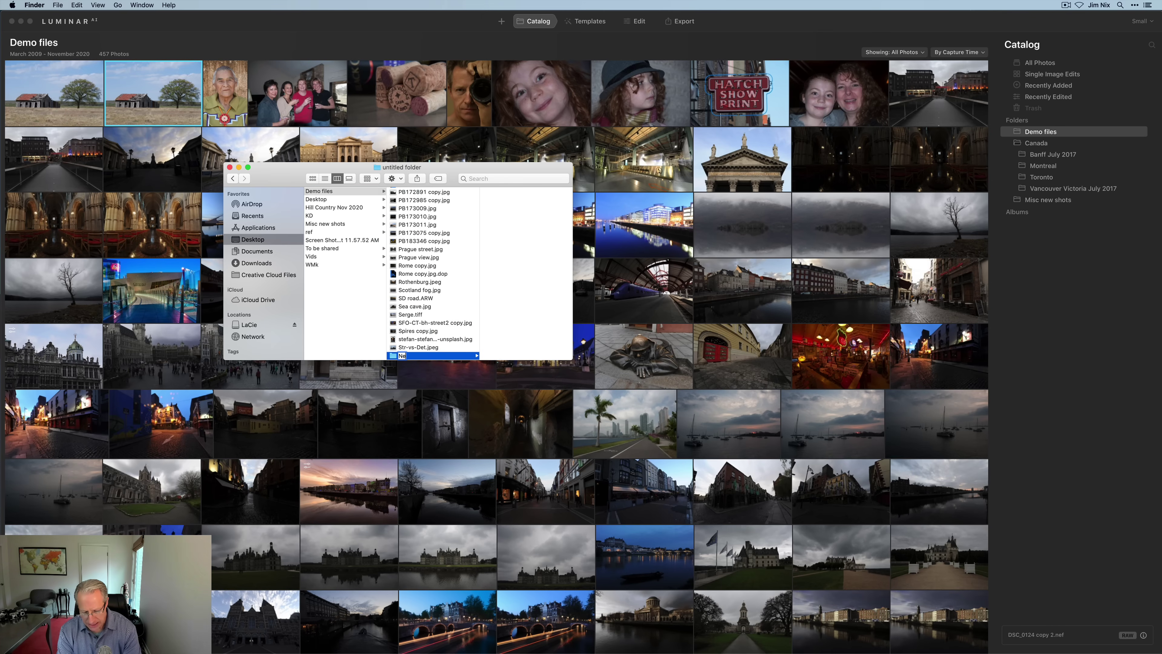
pyautogui.write('ed to edit')
pyautogui.press('Return')
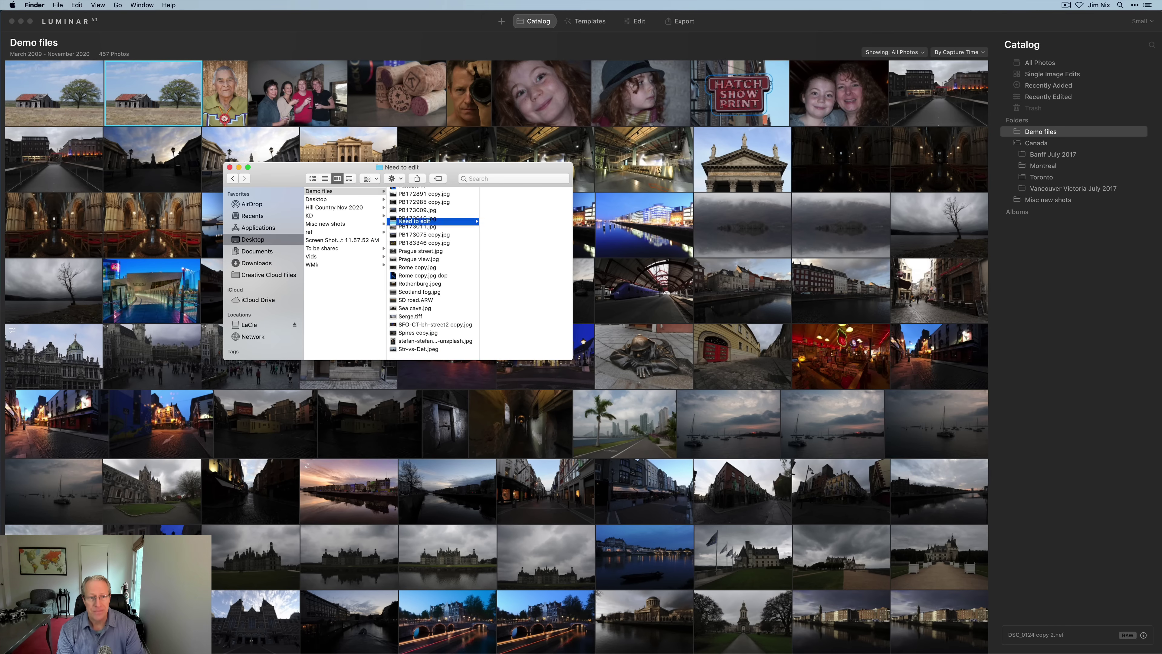
pyautogui.click(230, 167)
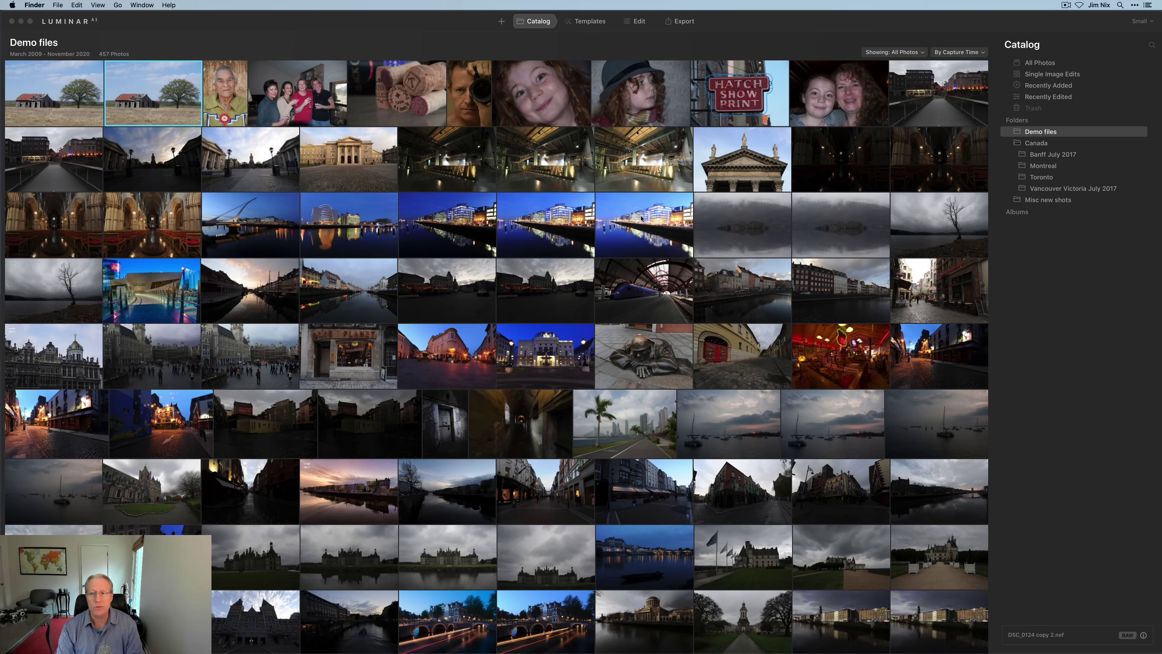
# - Expand Demo files in the Luminar AI catalog and view its Need to edit subfolder
pyautogui.click(1013, 136)
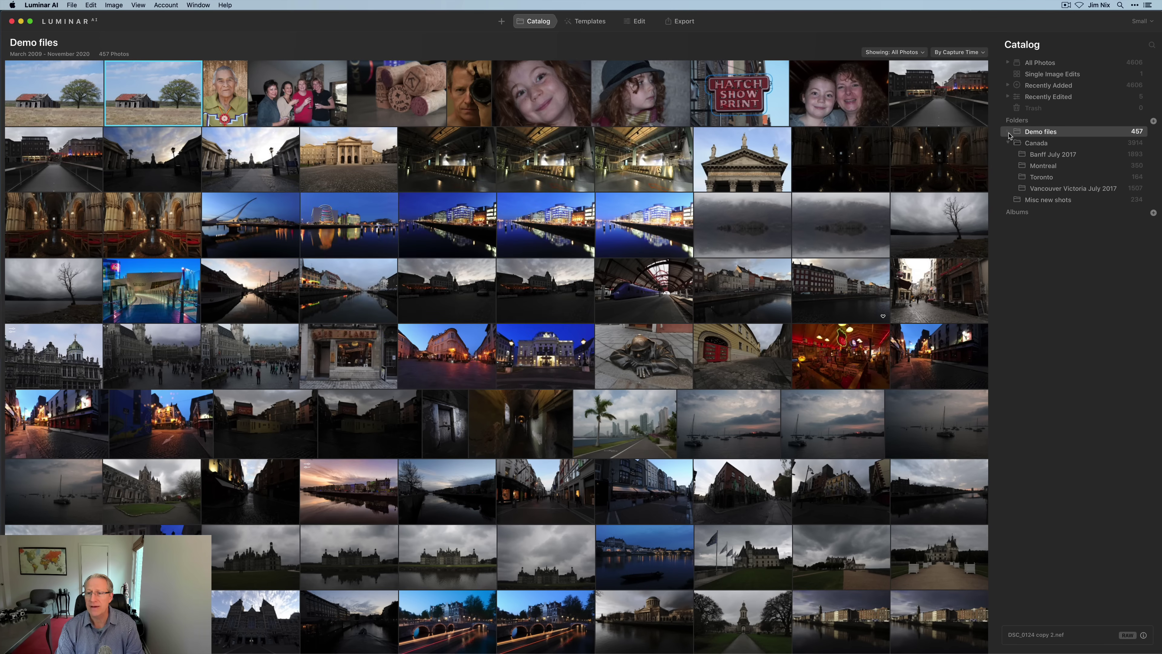
pyautogui.click(1010, 132)
pyautogui.click(1052, 144)
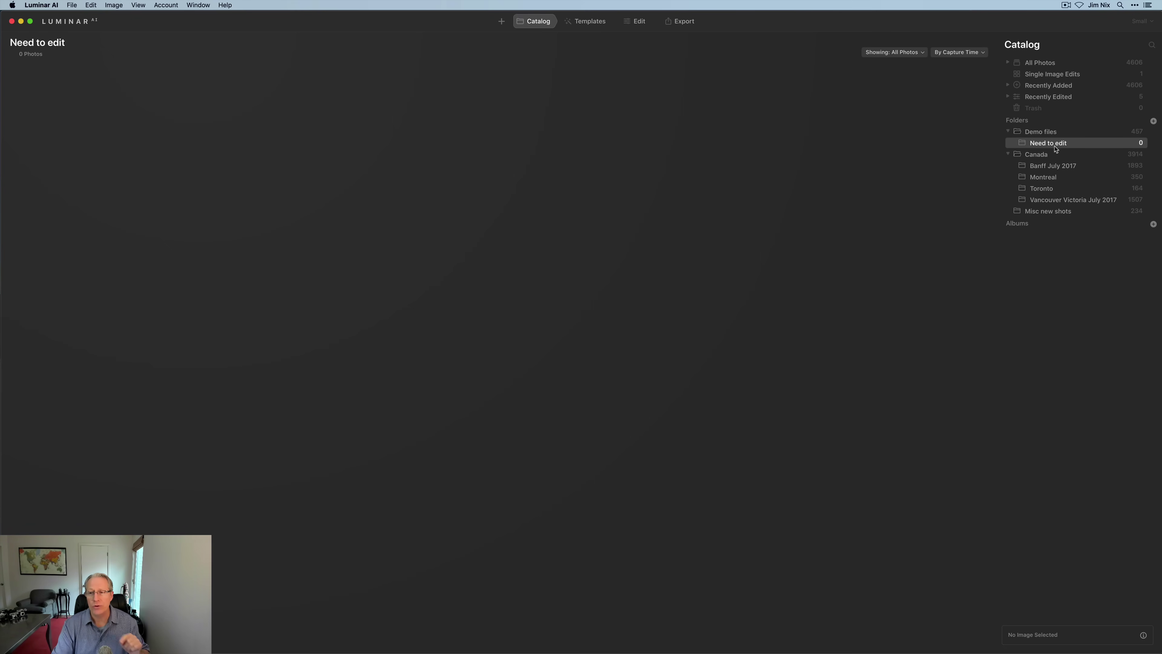
pyautogui.click(1010, 133)
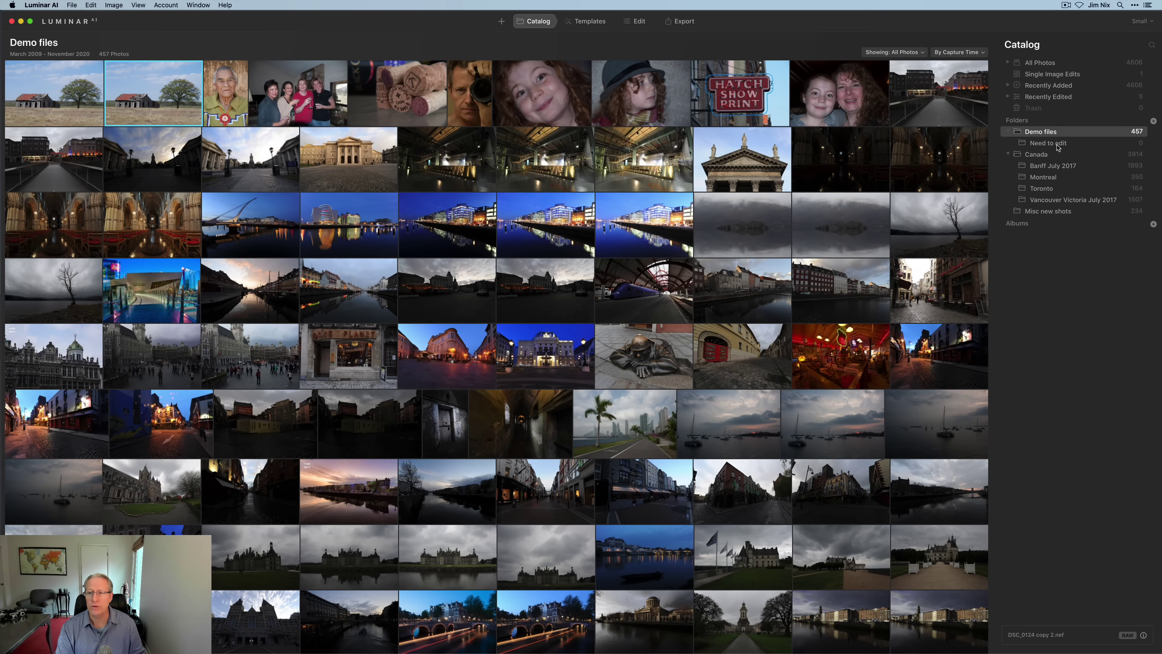
# - Delete the Need to edit subfolder of Demo files forever from within the catalog
pyautogui.click(1058, 145)
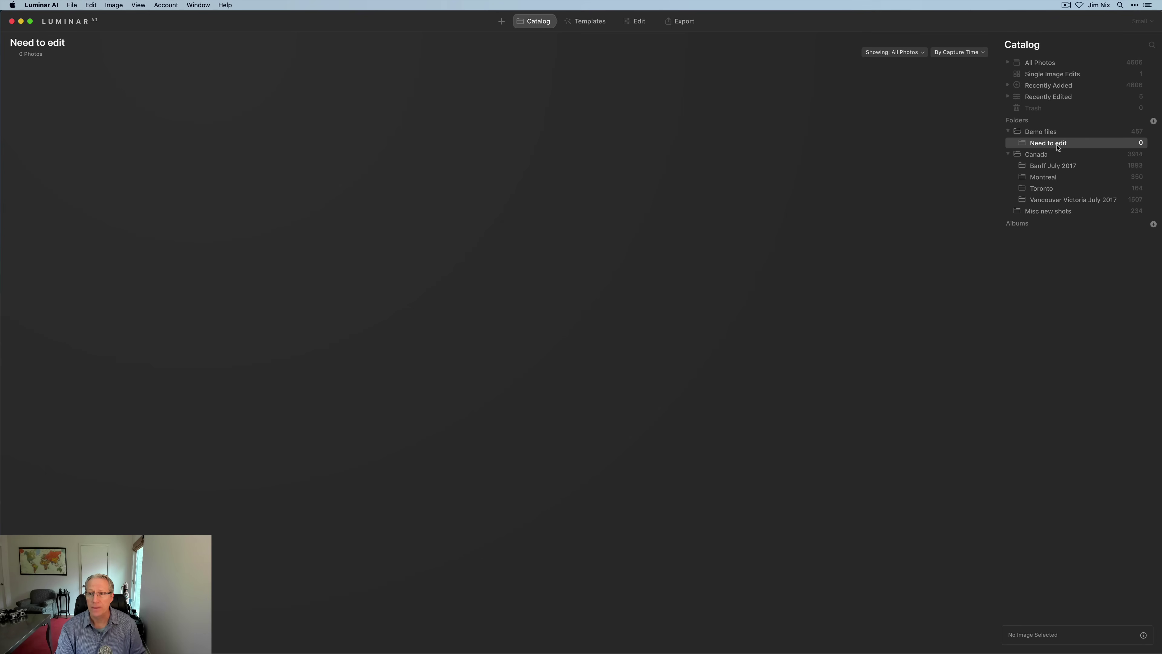
pyautogui.rightClick(1058, 146)
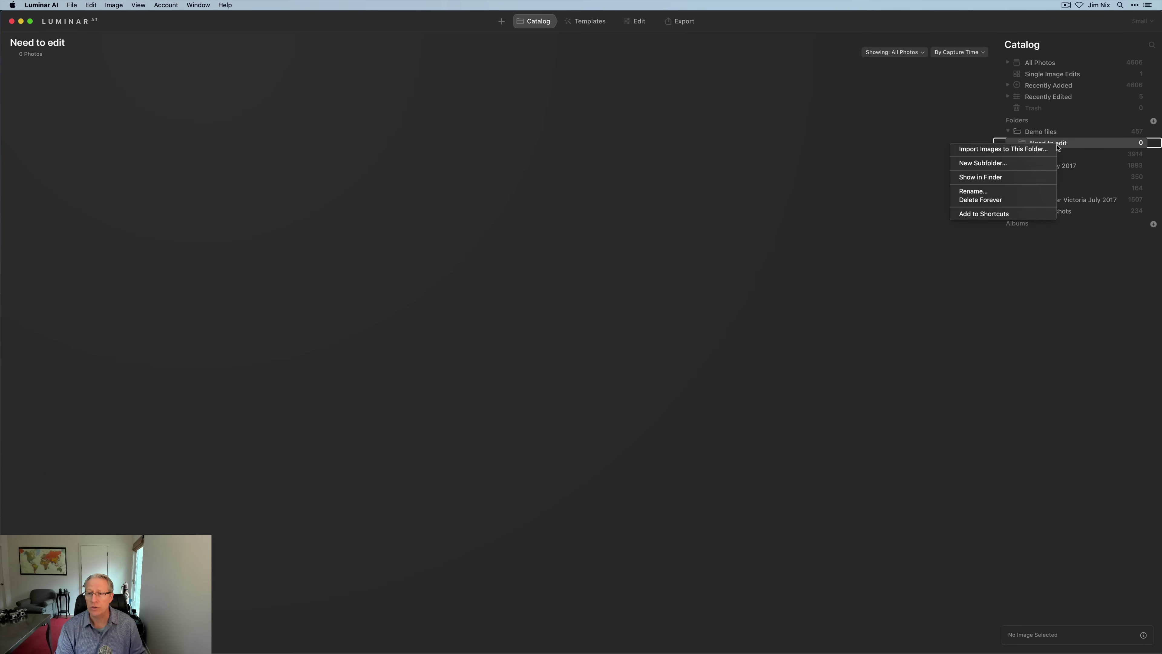
pyautogui.click(985, 202)
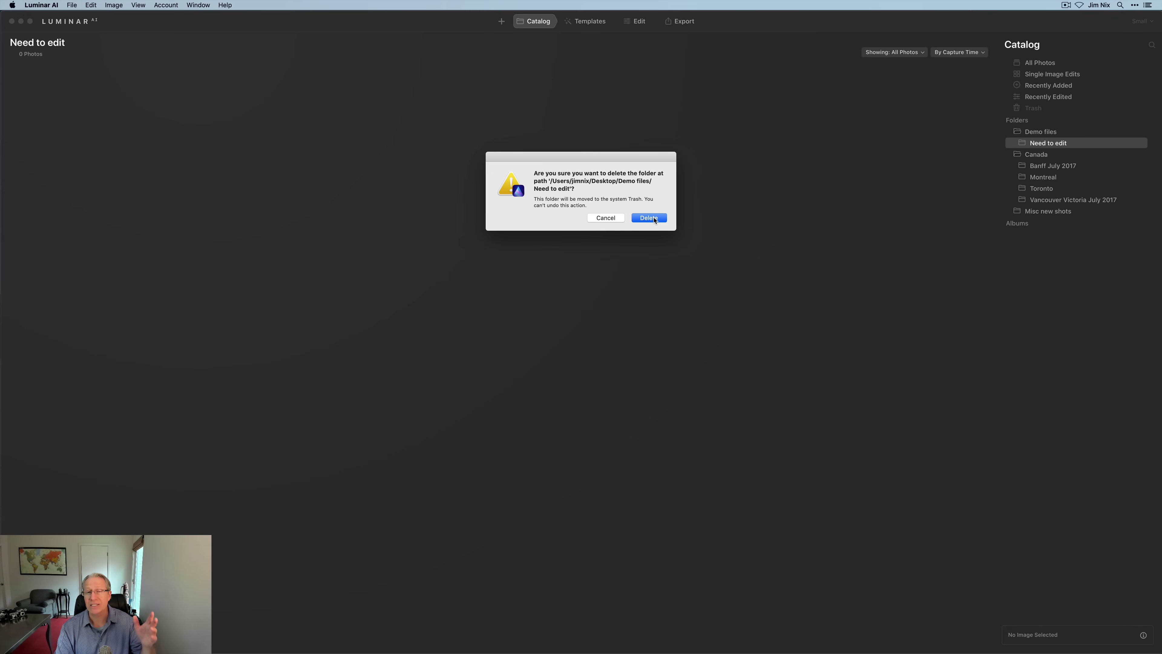
pyautogui.click(649, 218)
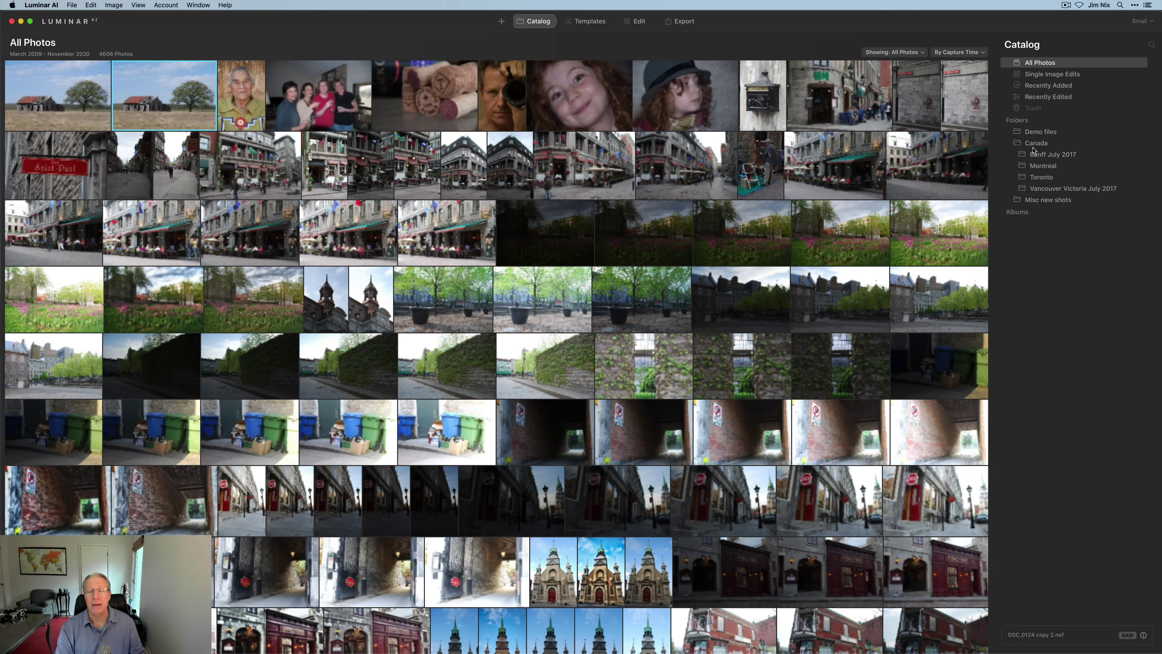
# - Show the photos of the Demo files folder and collapse the Canada folder in the catalog
pyautogui.click(1046, 134)
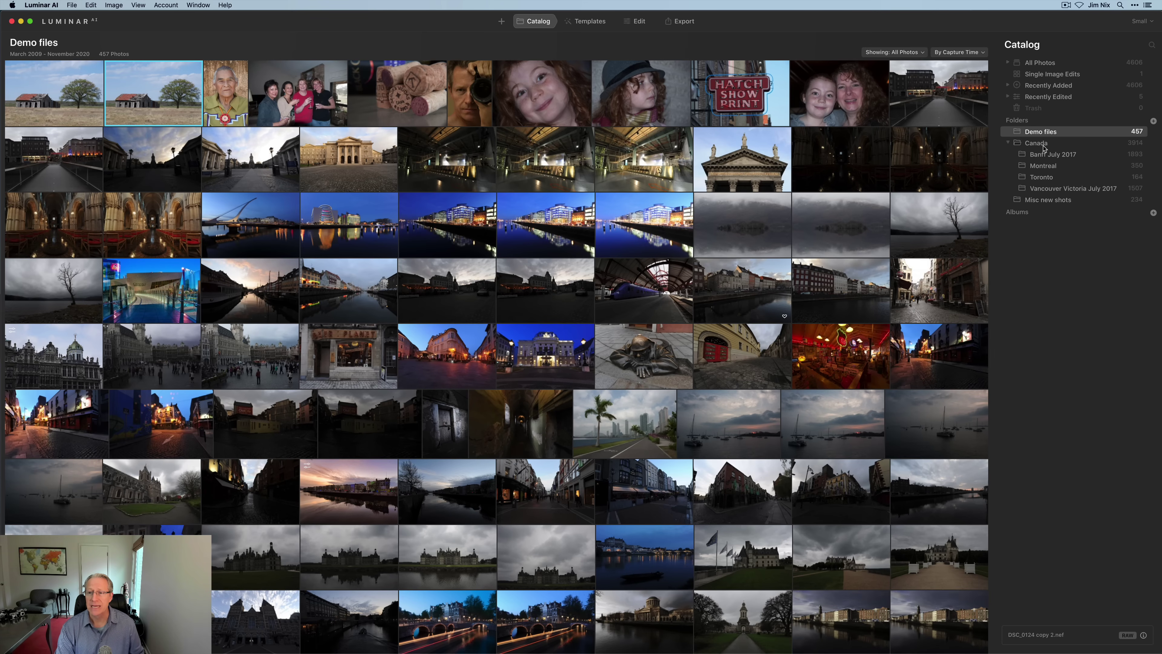
pyautogui.click(1008, 148)
# - Start adding a catalog folder and browse the Anguilla May 2017 and Austin folders of the LaCie drive's Photo Library
pyautogui.click(1155, 122)
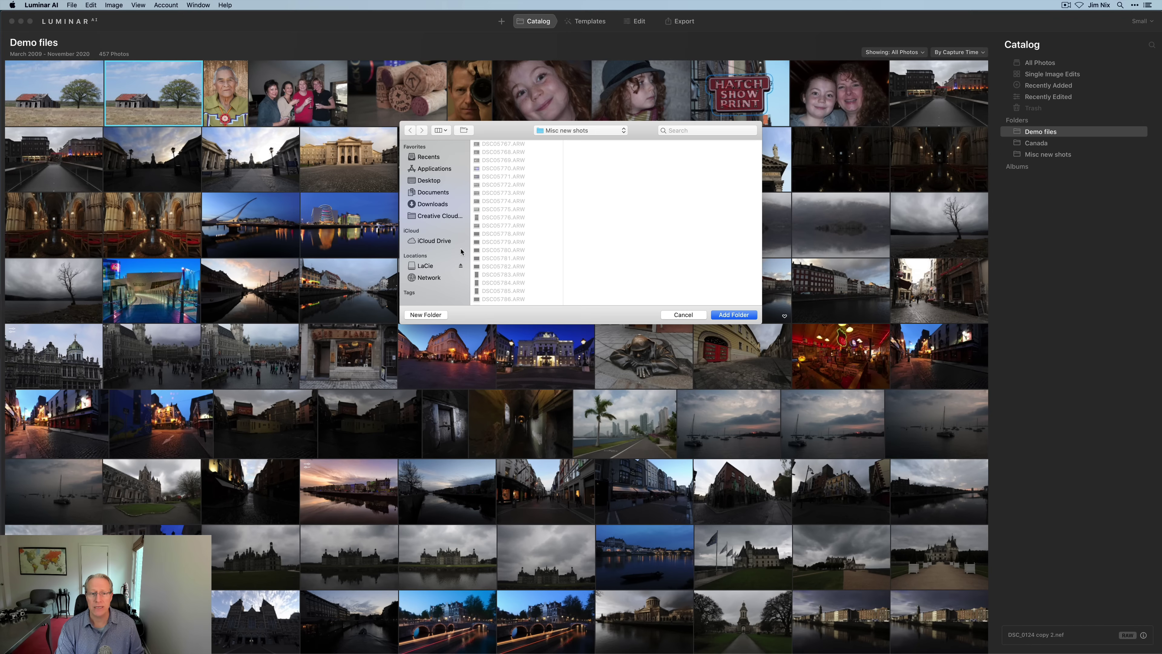
pyautogui.click(426, 268)
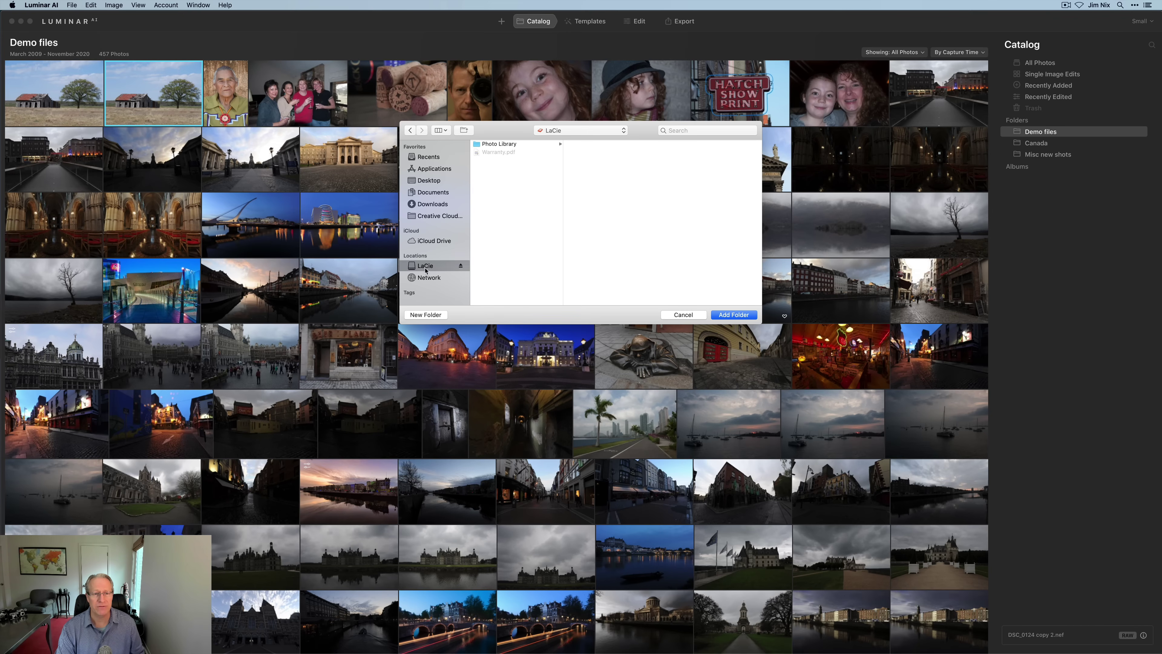
pyautogui.click(499, 144)
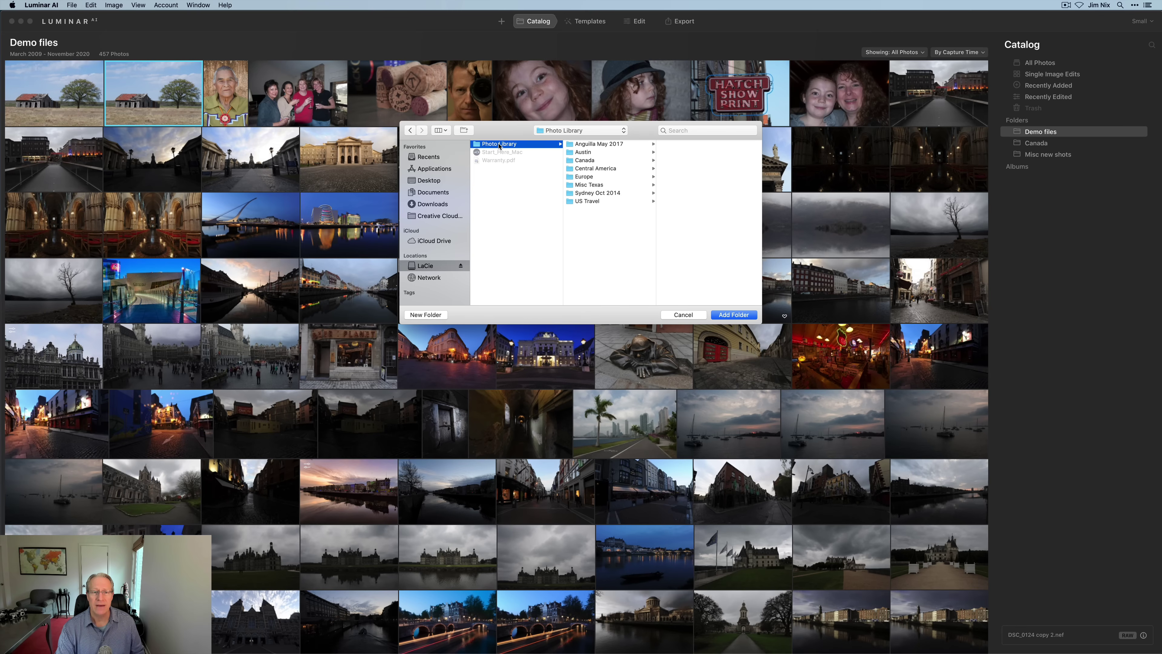
pyautogui.click(596, 145)
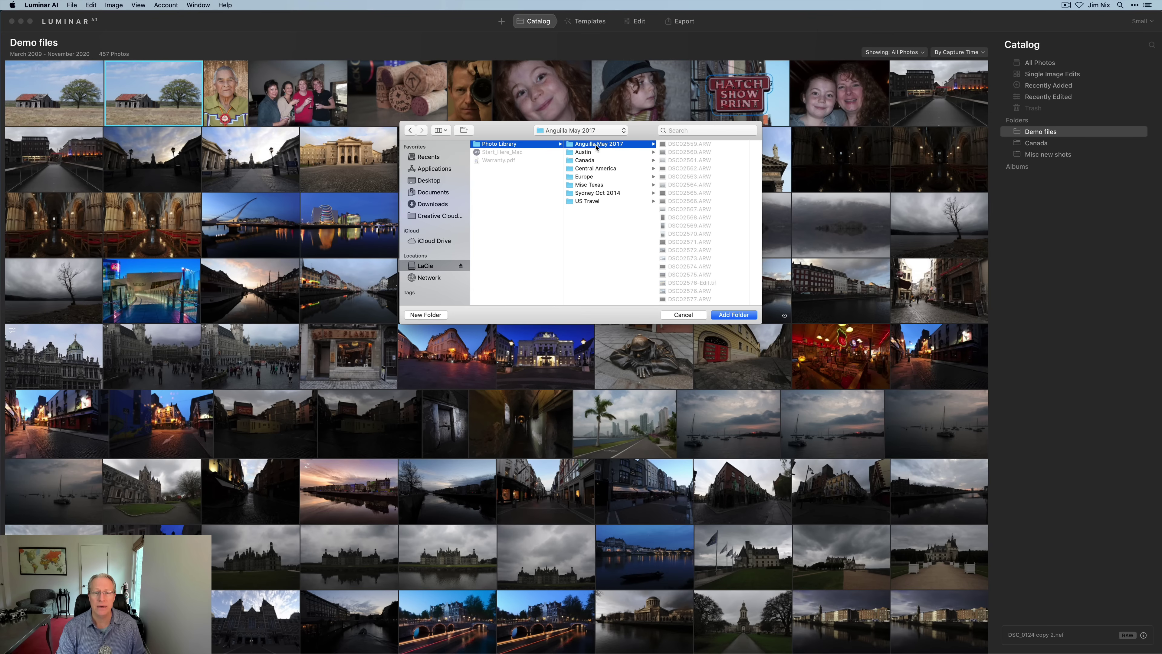
pyautogui.click(587, 153)
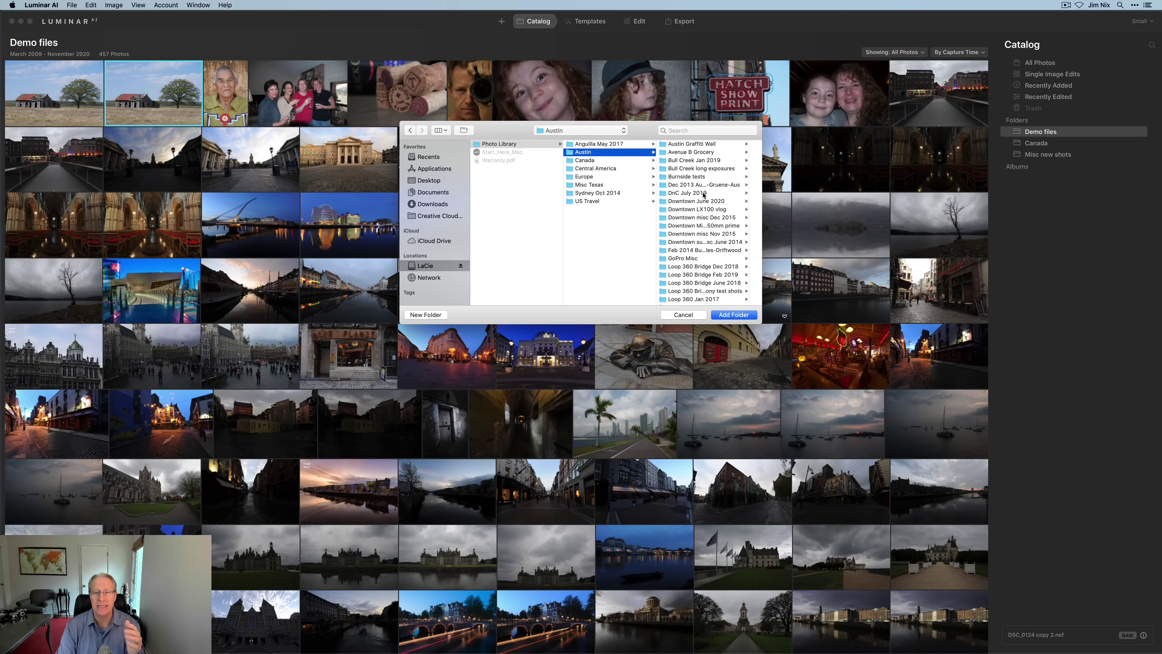
pyautogui.scroll(-5, 704, 194)
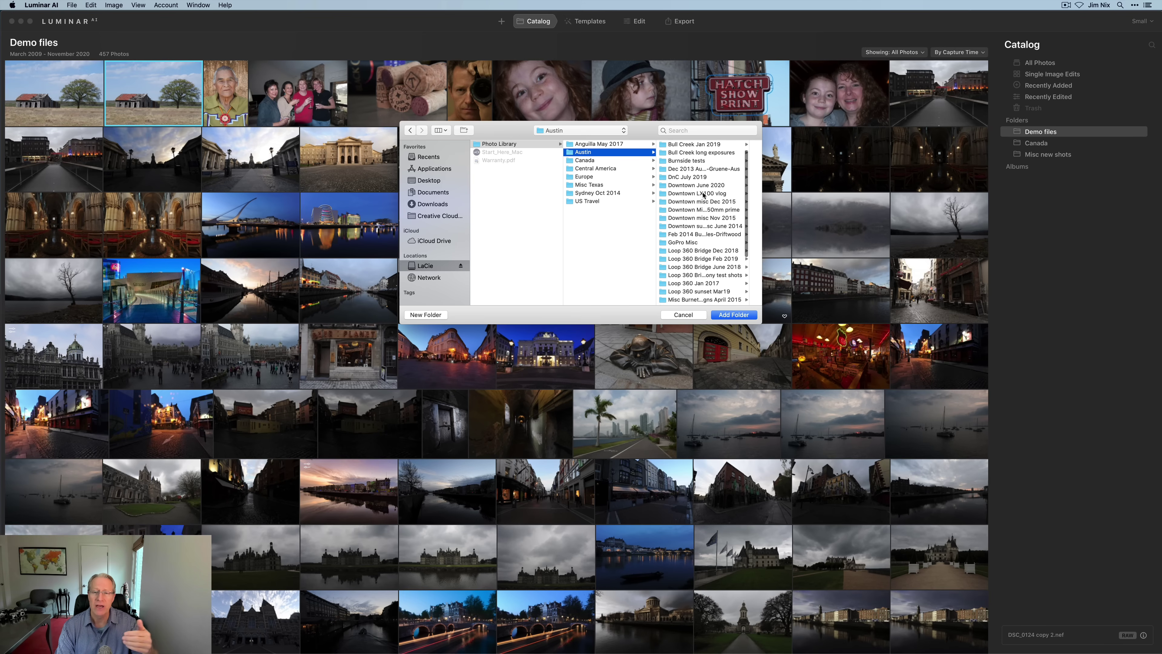
pyautogui.scroll(2, 704, 195)
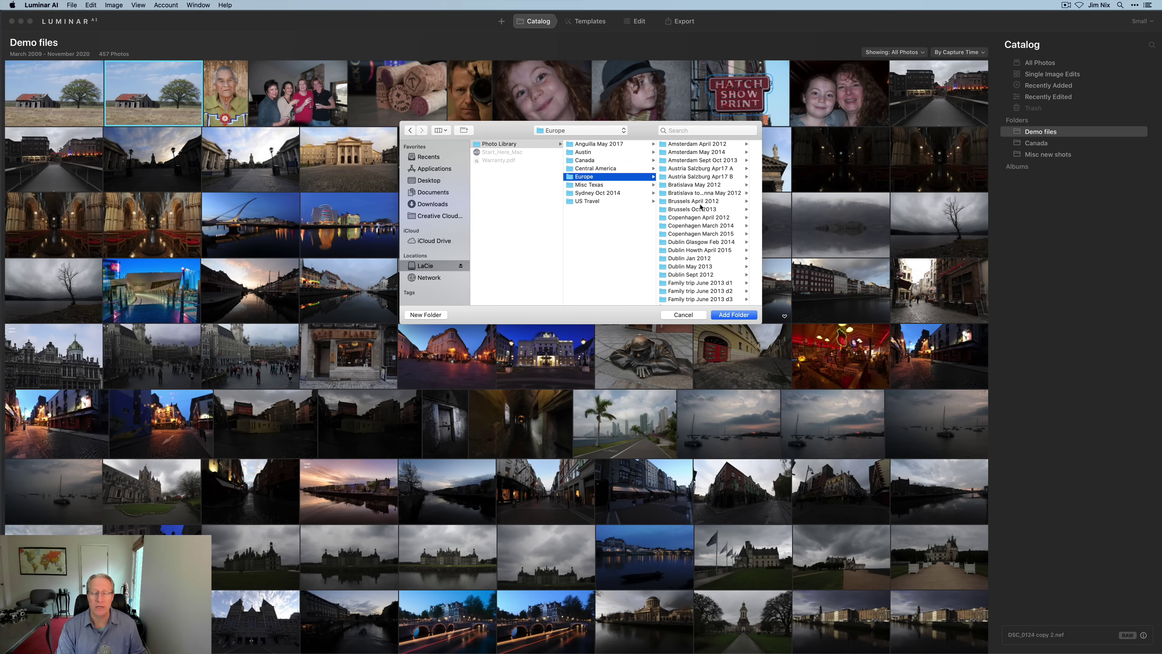
# - Examine the subfolders of Europe and Canada in the Photo Library, and cancel adding a folder
pyautogui.scroll(-5, 700, 207)
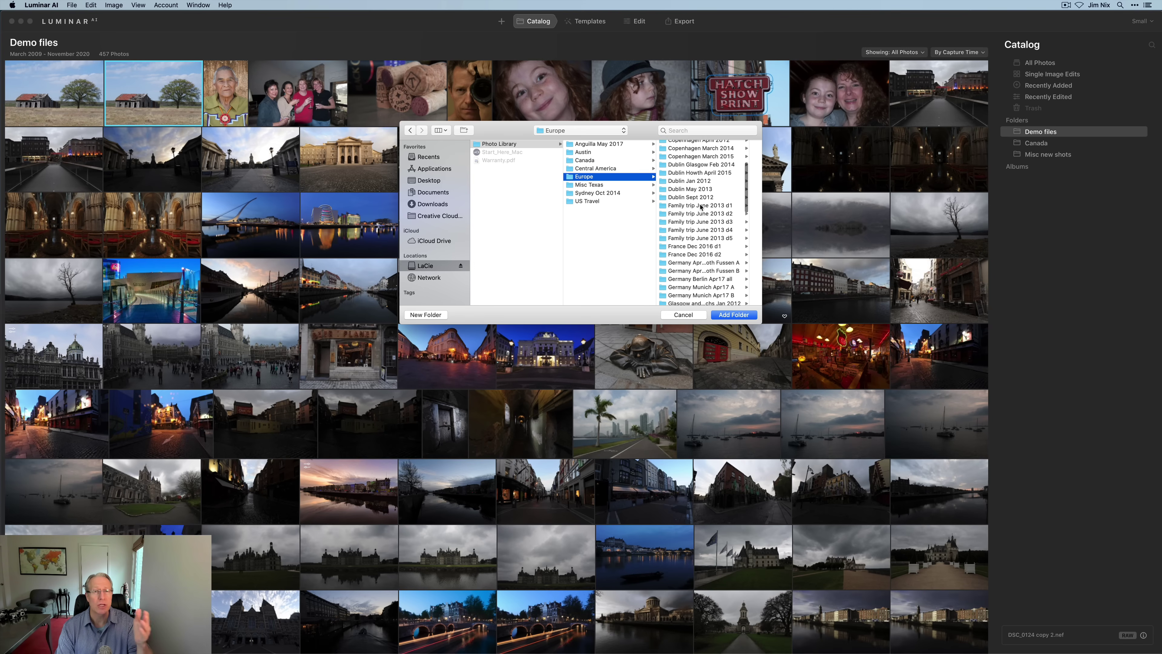
pyautogui.scroll(-5, 701, 207)
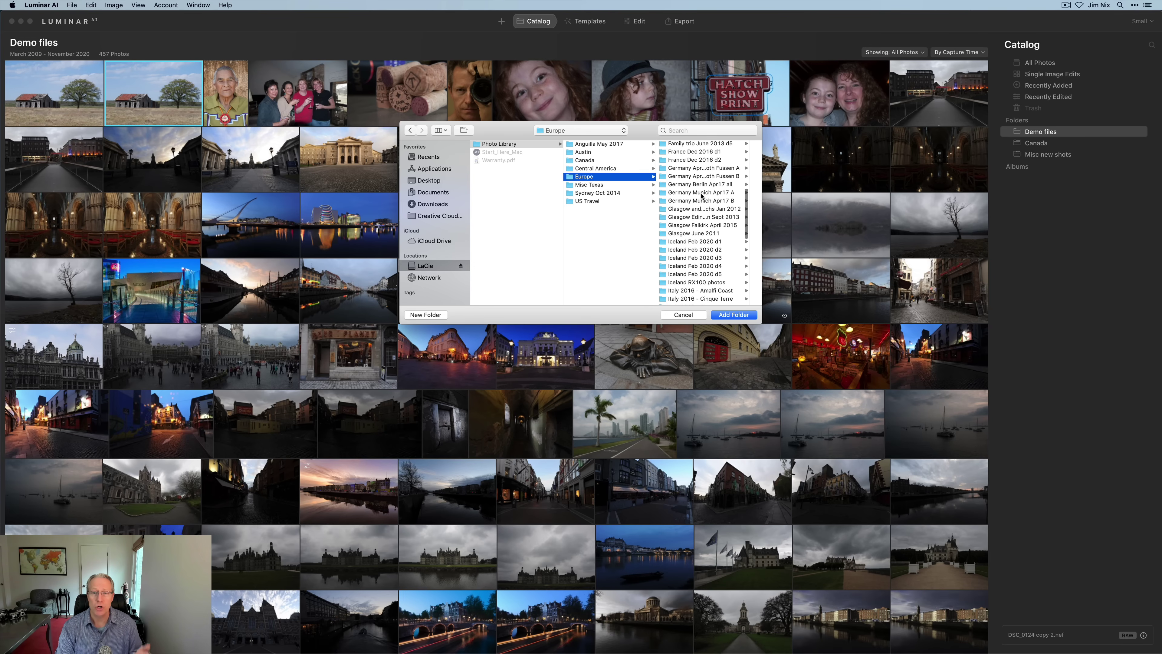
pyautogui.scroll(-2, 715, 209)
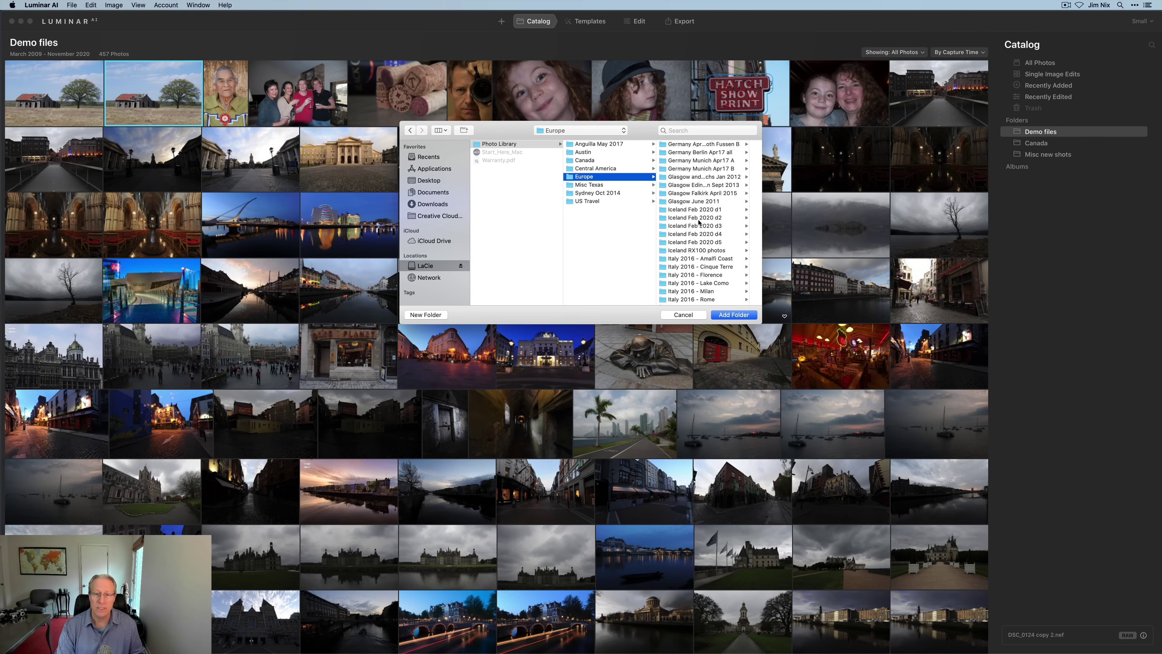
pyautogui.scroll(-4, 703, 232)
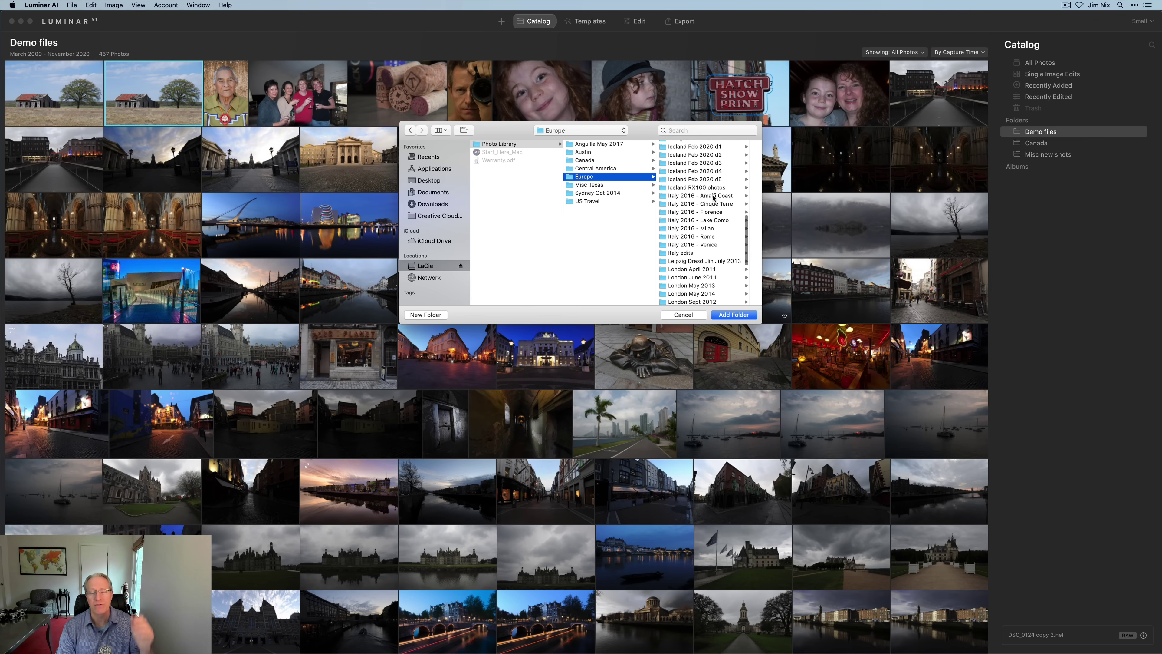
pyautogui.scroll(10, 714, 198)
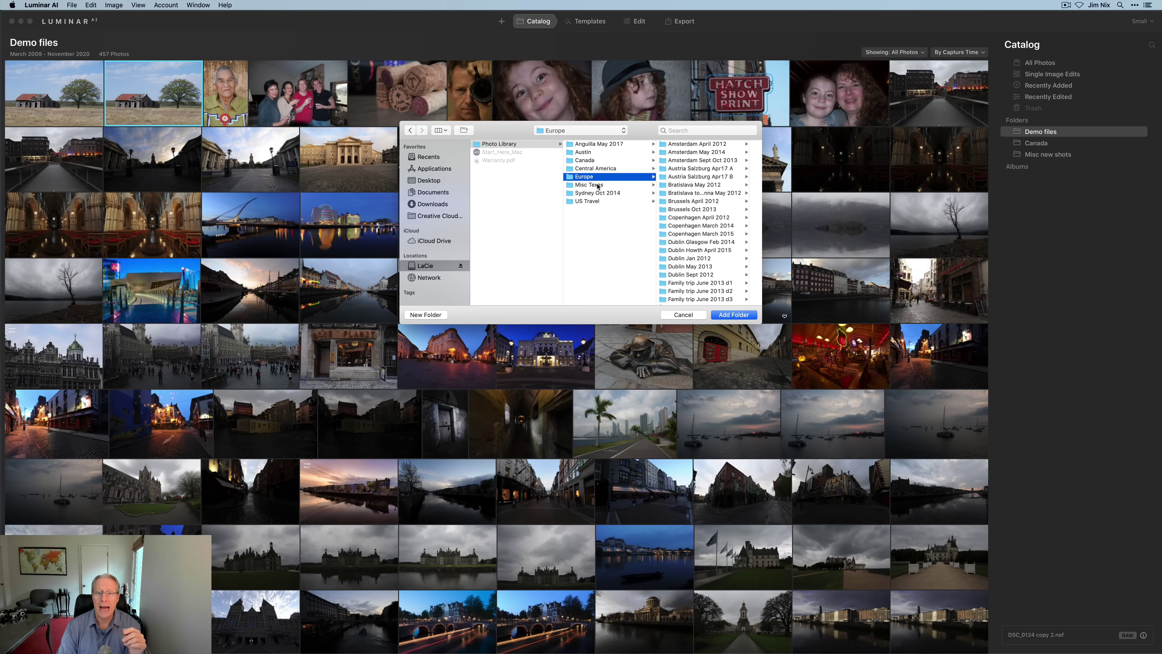
pyautogui.click(590, 161)
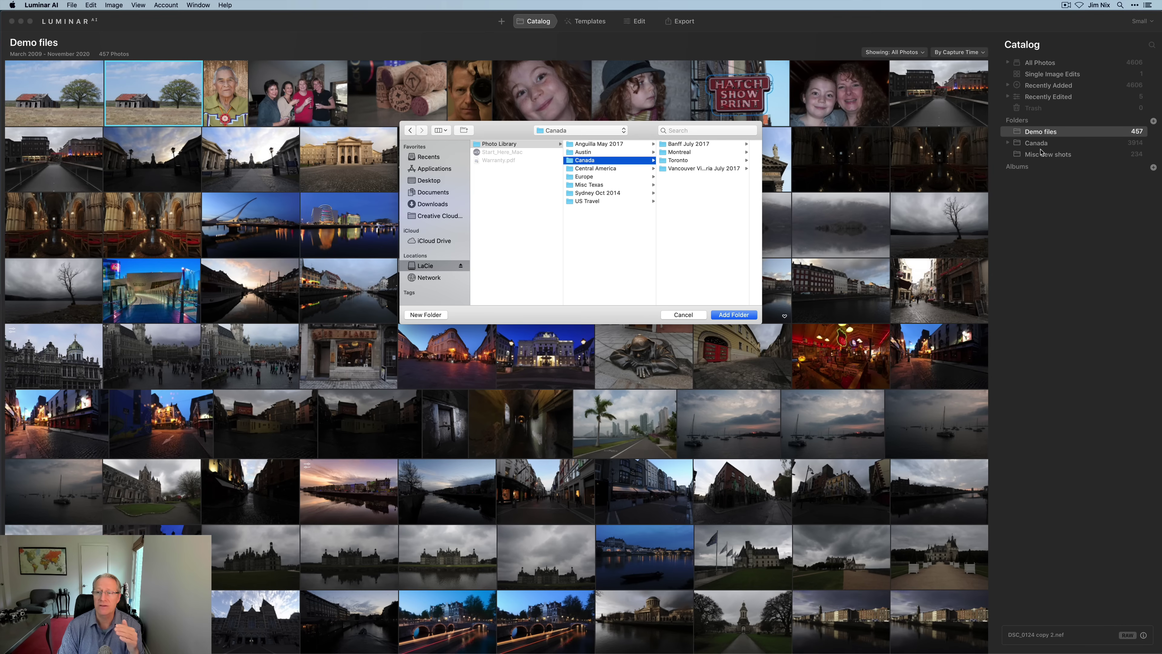
pyautogui.click(683, 315)
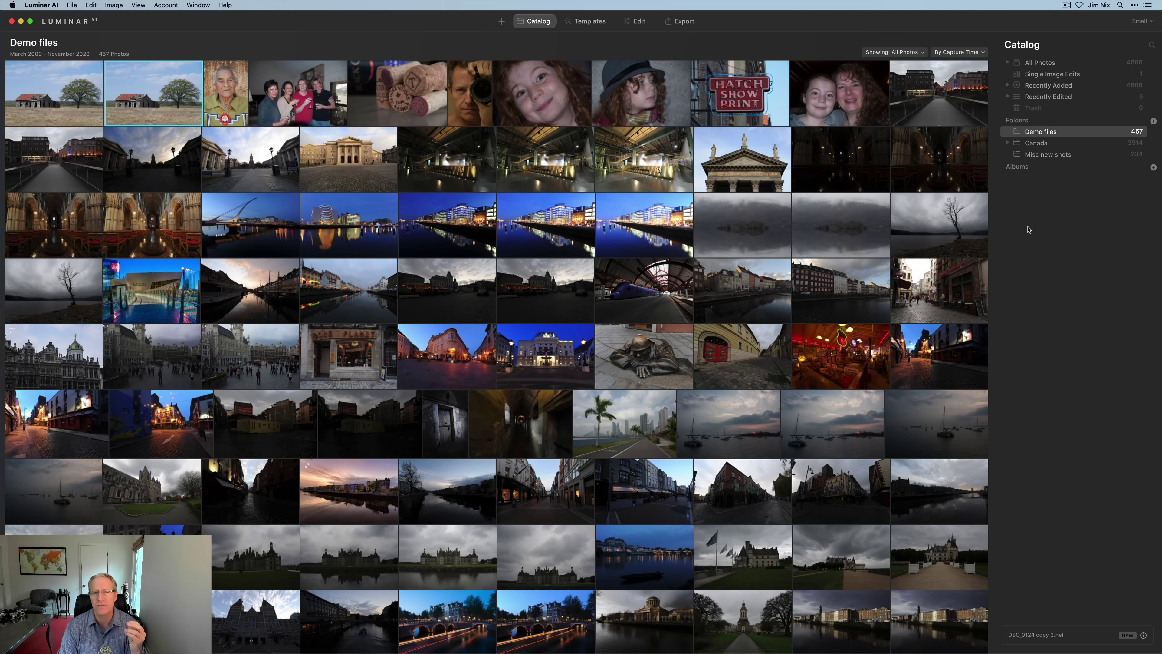
# - Create an album named "Family" from the red-haired girl's close-up, the girl in the hat, and the girl with a woman
pyautogui.click(555, 95)
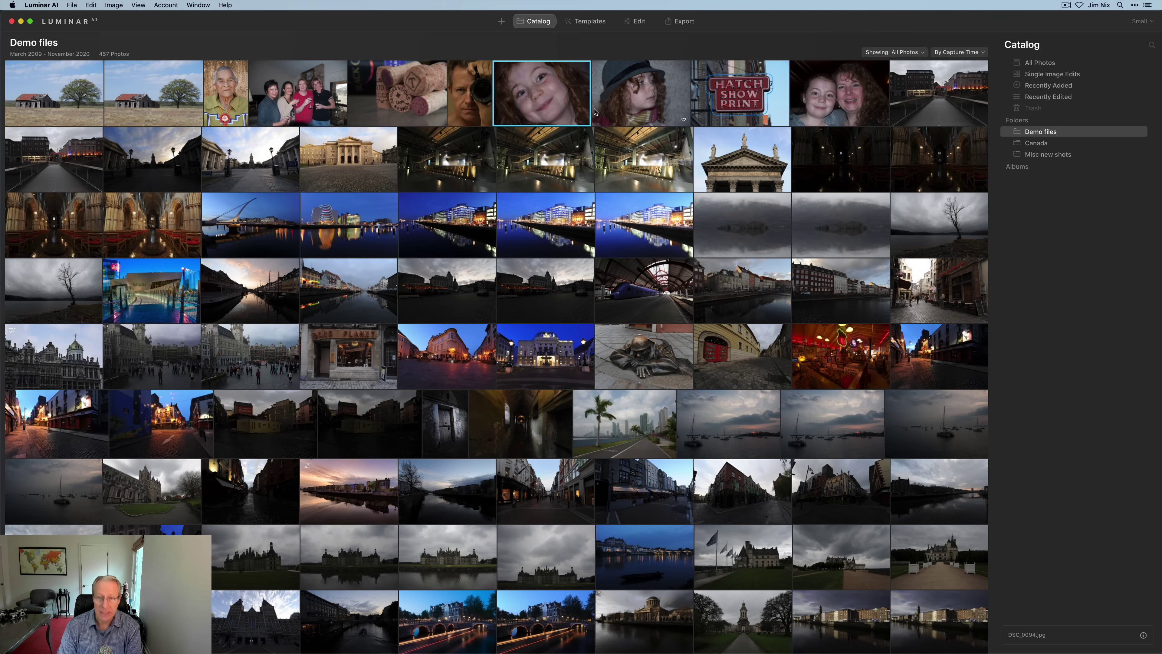
pyautogui.keyDown('super'); pyautogui.click(661, 84); pyautogui.keyUp('super')
pyautogui.keyDown('super'); pyautogui.click(833, 103); pyautogui.keyUp('super')
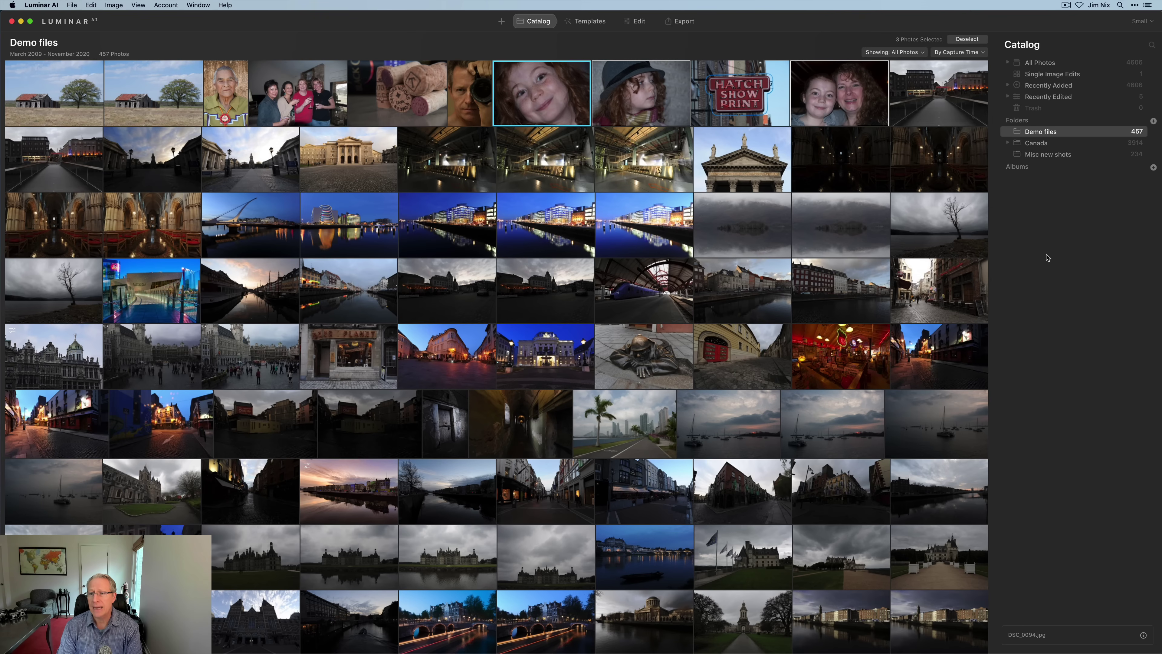
pyautogui.click(1154, 167)
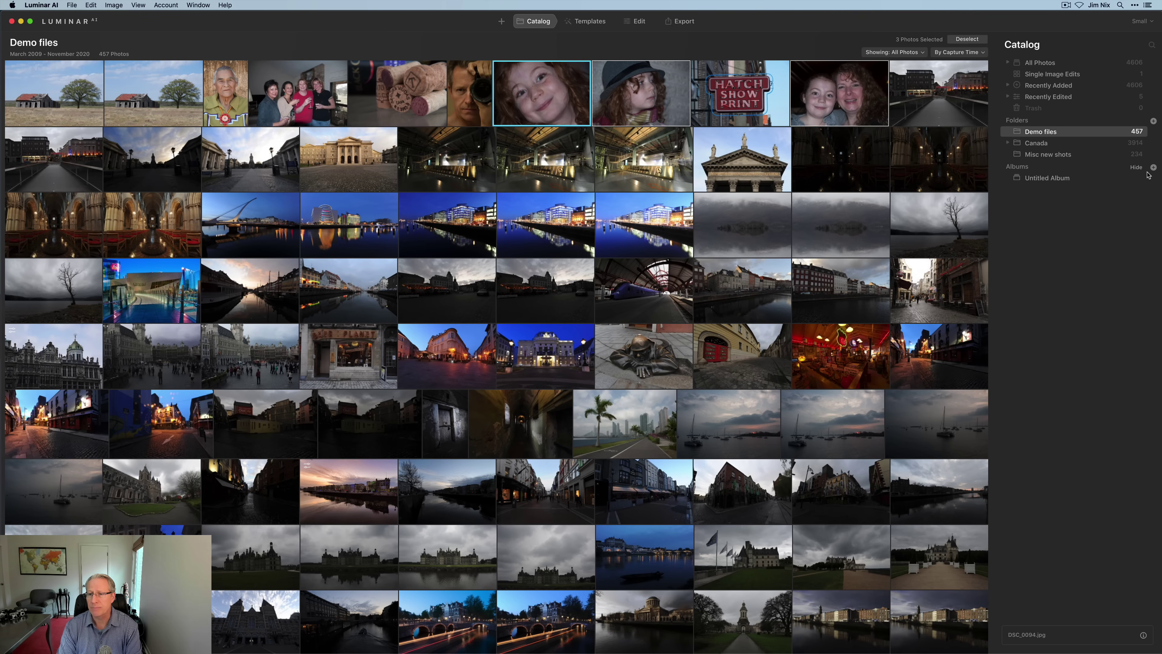
pyautogui.doubleClick(1067, 180)
pyautogui.write('Family')
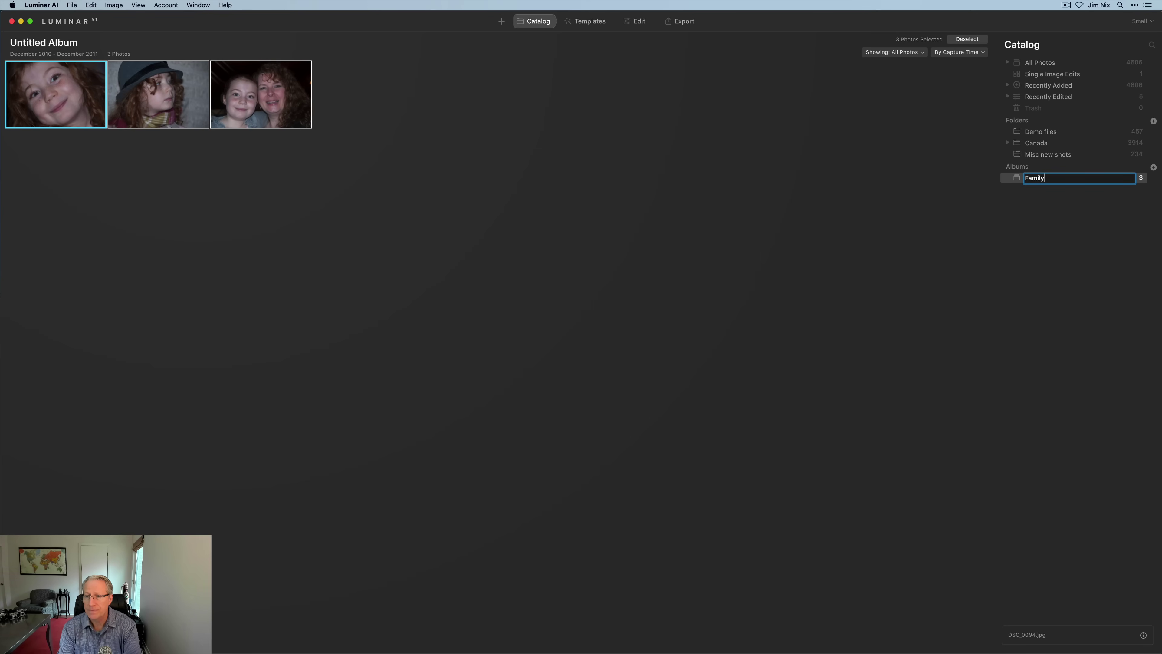
pyautogui.press('Return')
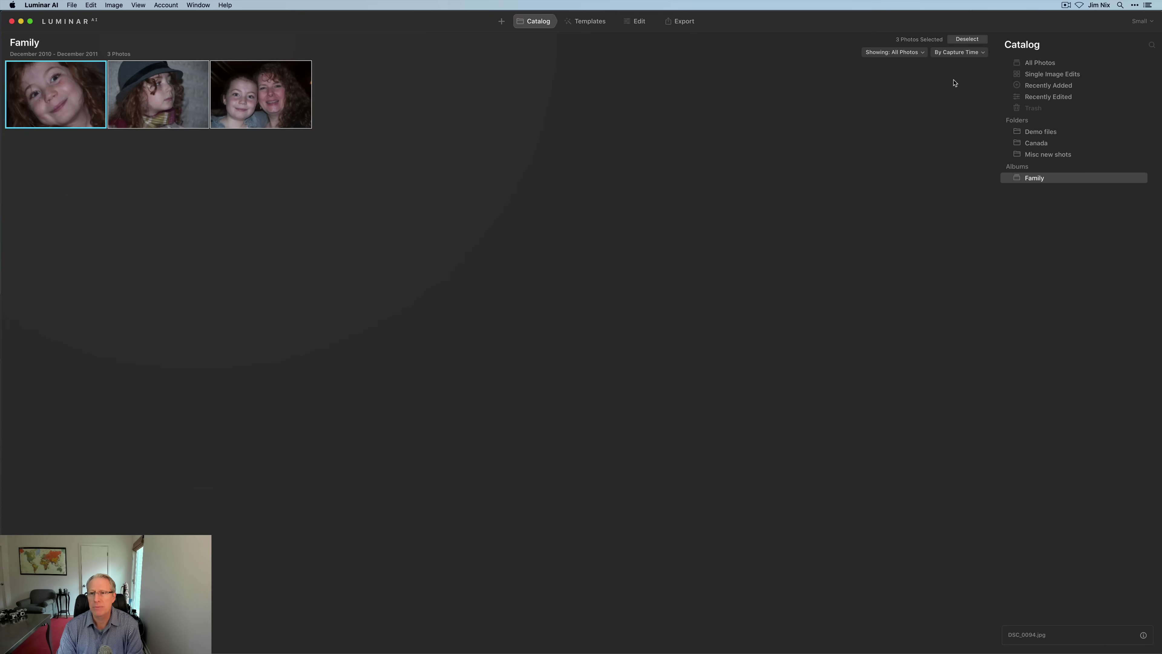
# - Look through the photos of the Demo files, Misc new shots and Canada folders, and return to Demo files
pyautogui.click(1044, 135)
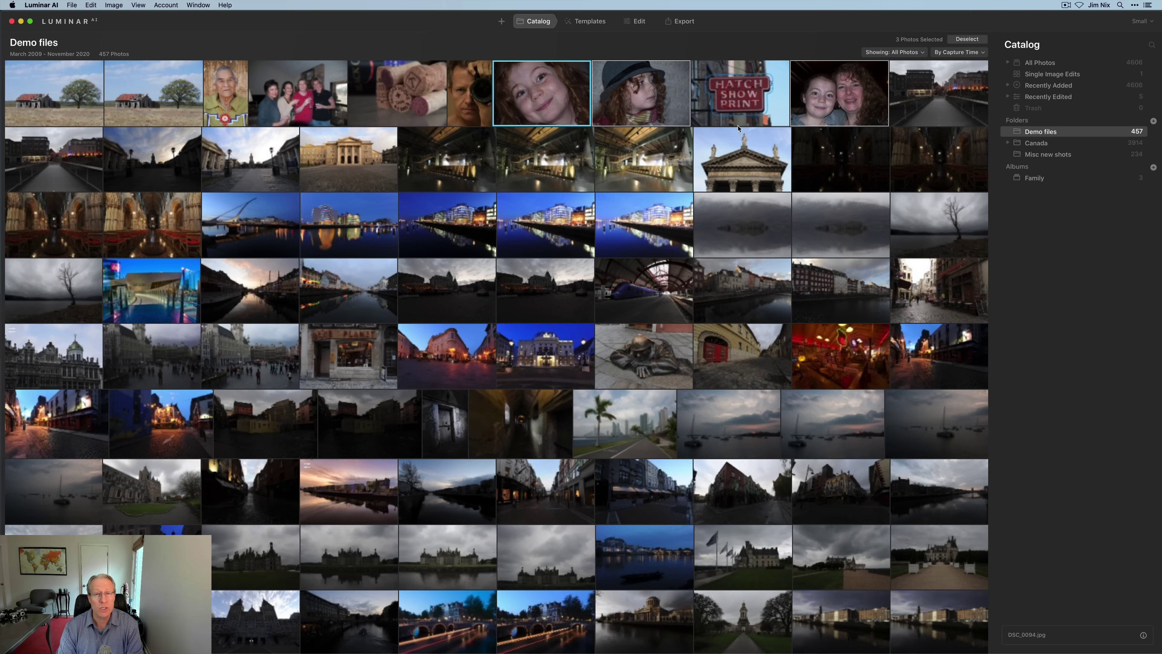
pyautogui.click(742, 98)
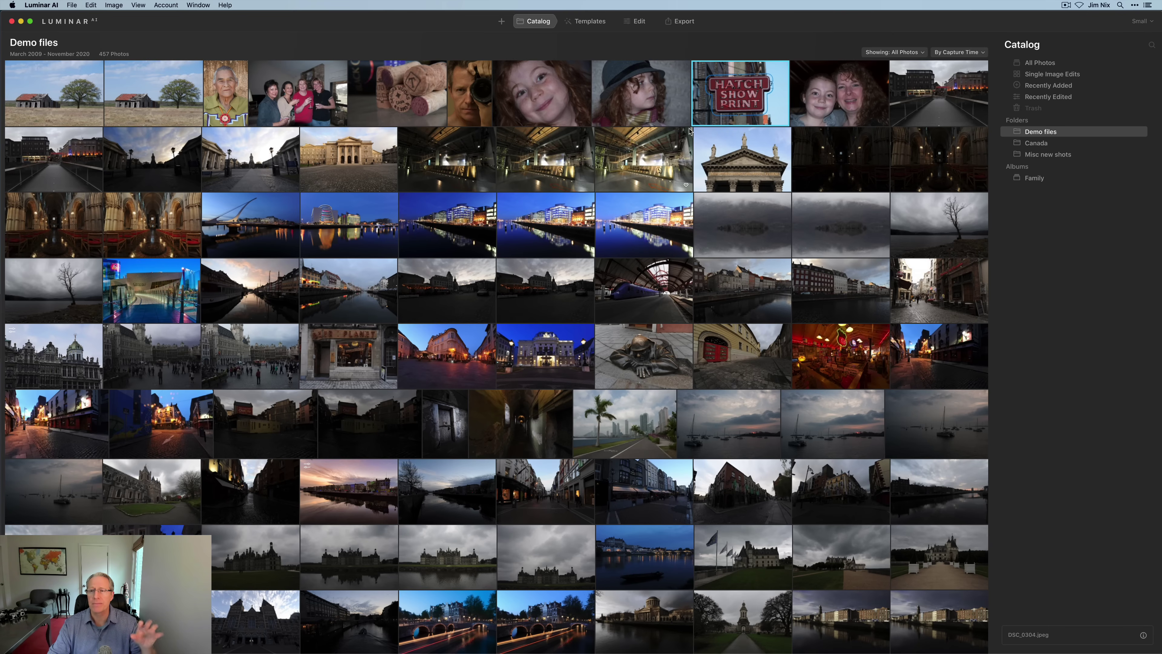
pyautogui.scroll(-2, 916, 96)
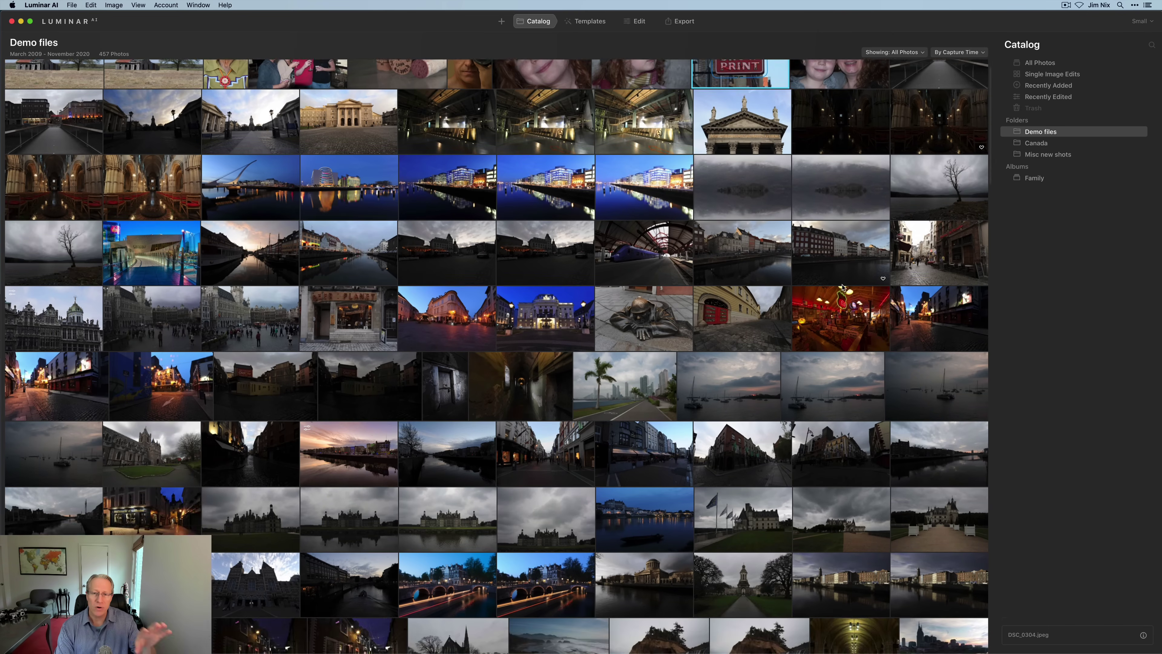
pyautogui.scroll(2, 939, 105)
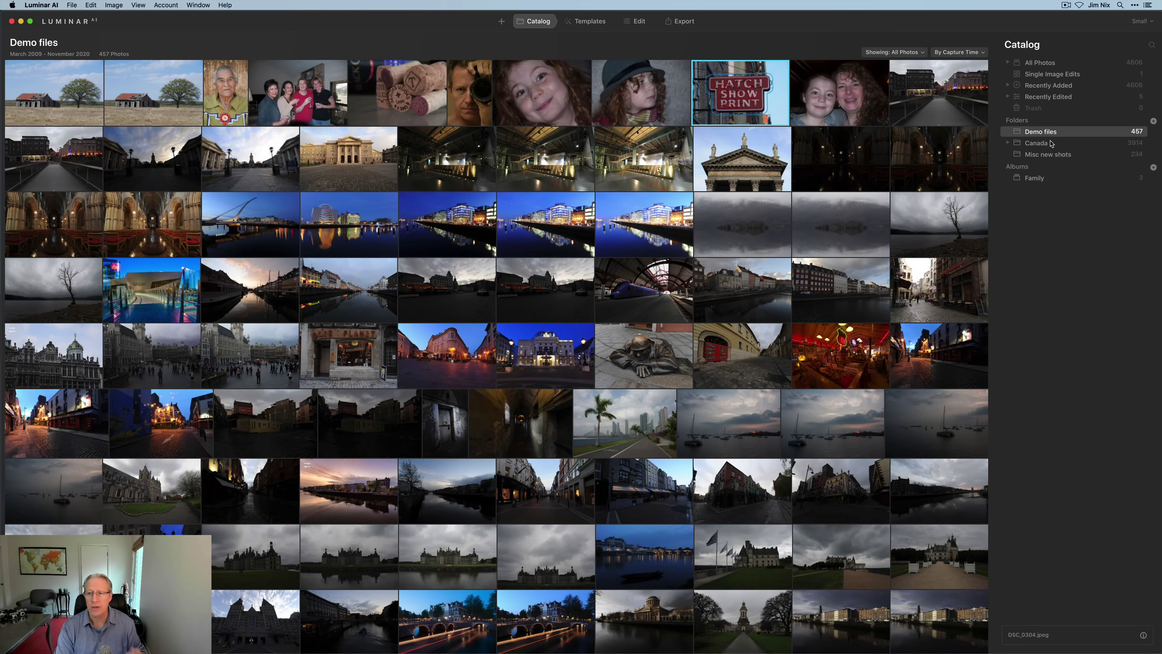
pyautogui.click(1050, 159)
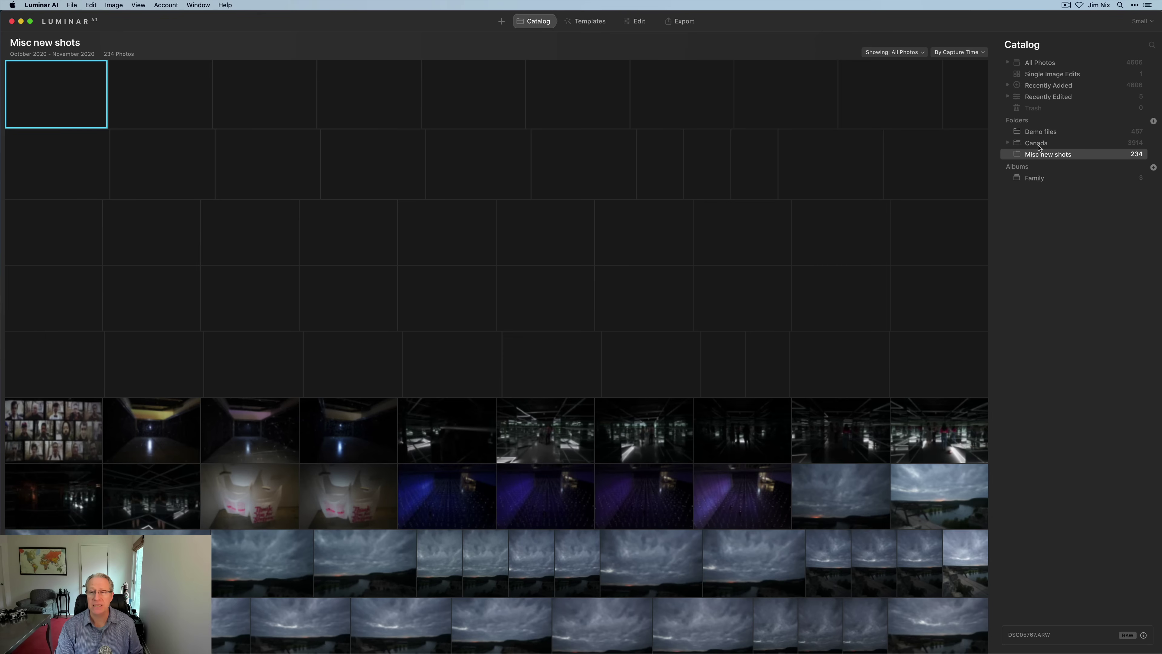
pyautogui.click(1038, 145)
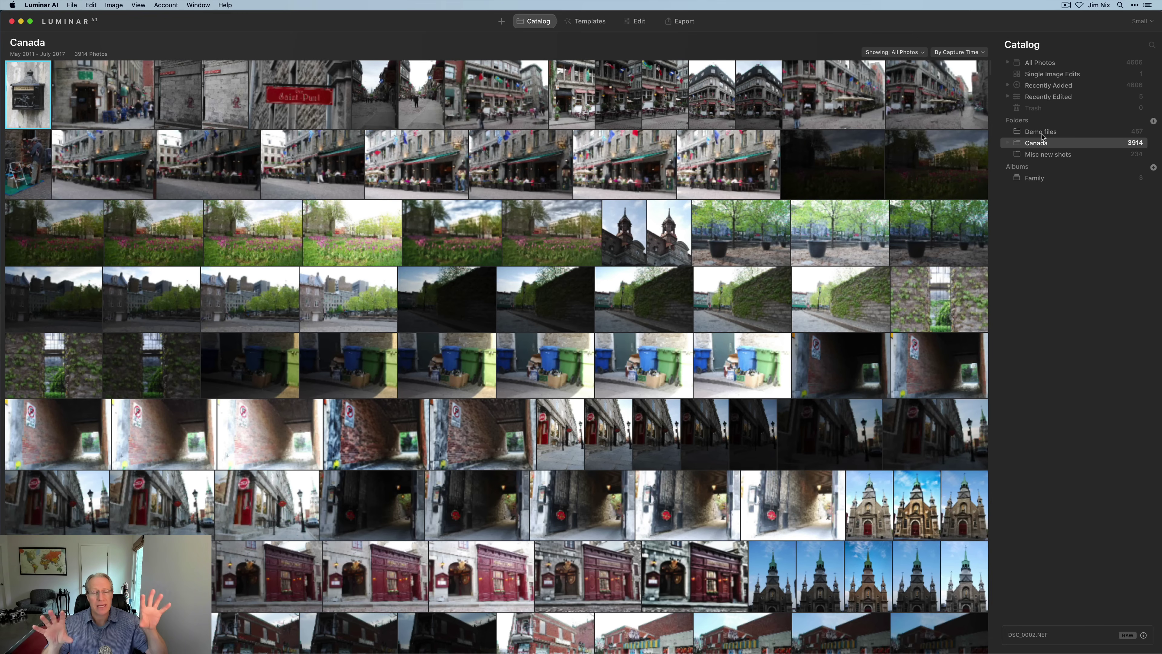
pyautogui.click(1043, 134)
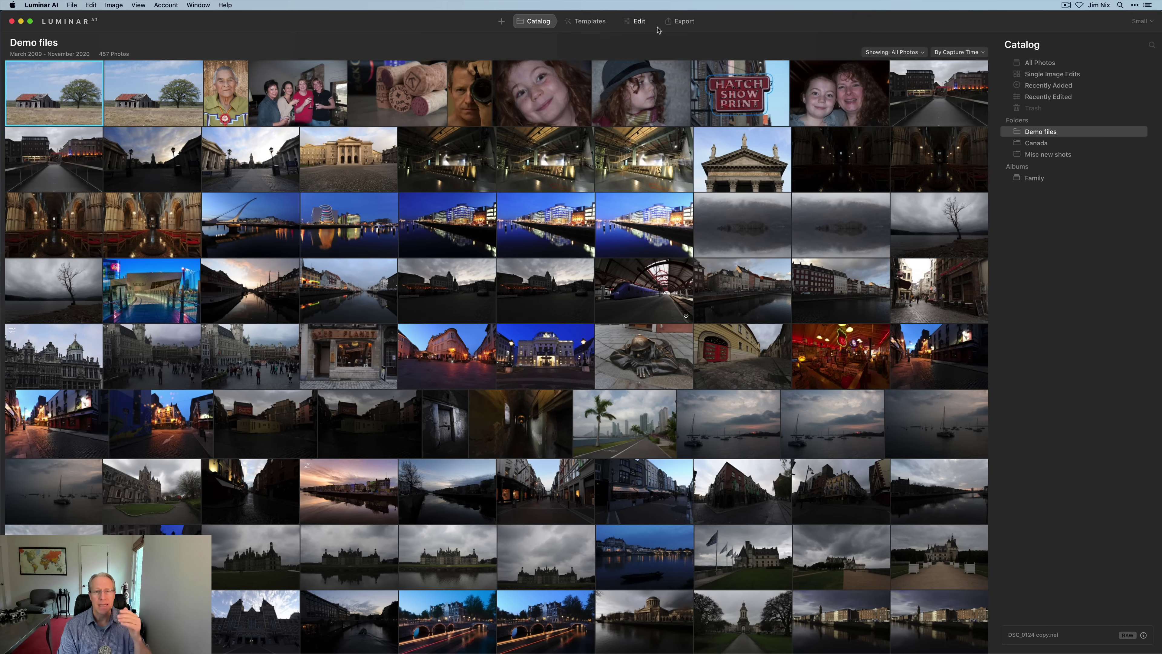
# - Sync the adjustments of the edited sunset river photo DSC_4849 copy.NEF to the dark river photo beside it
pyautogui.scroll(-5, 430, 306)
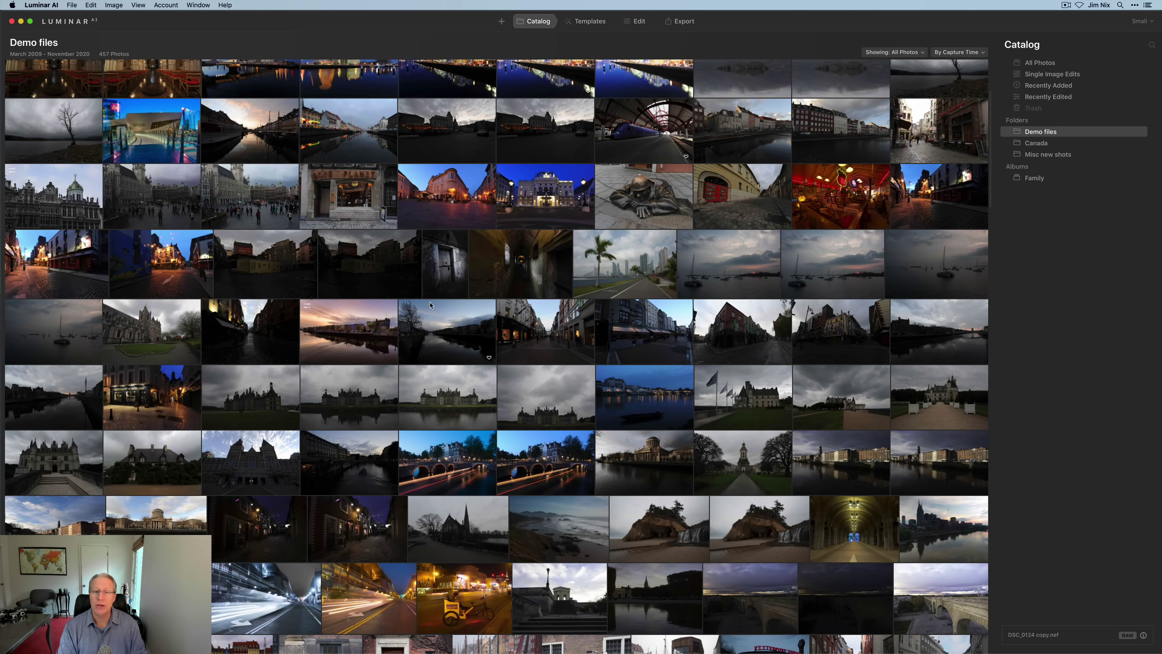
pyautogui.click(375, 330)
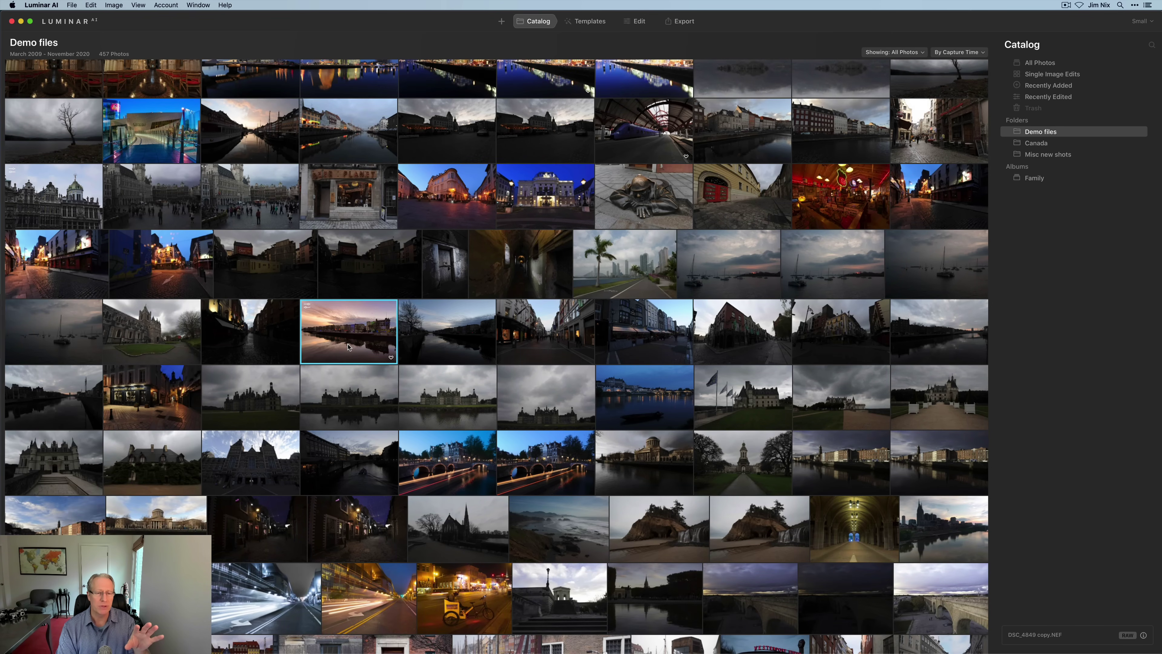
pyautogui.click(428, 347)
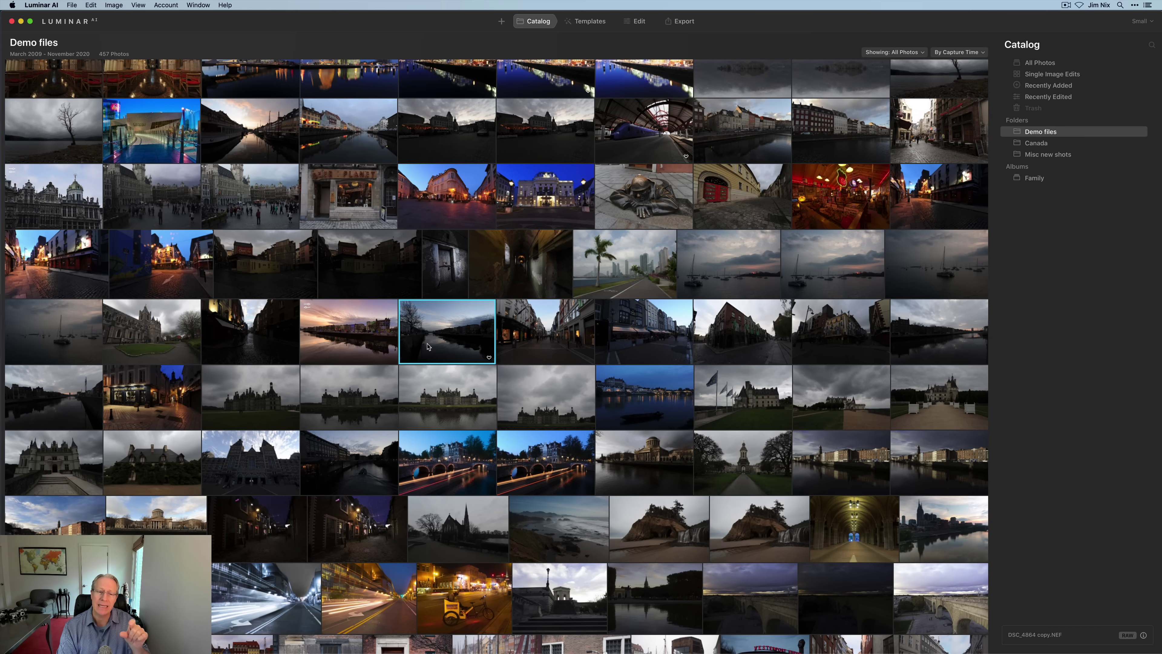
pyautogui.click(354, 336)
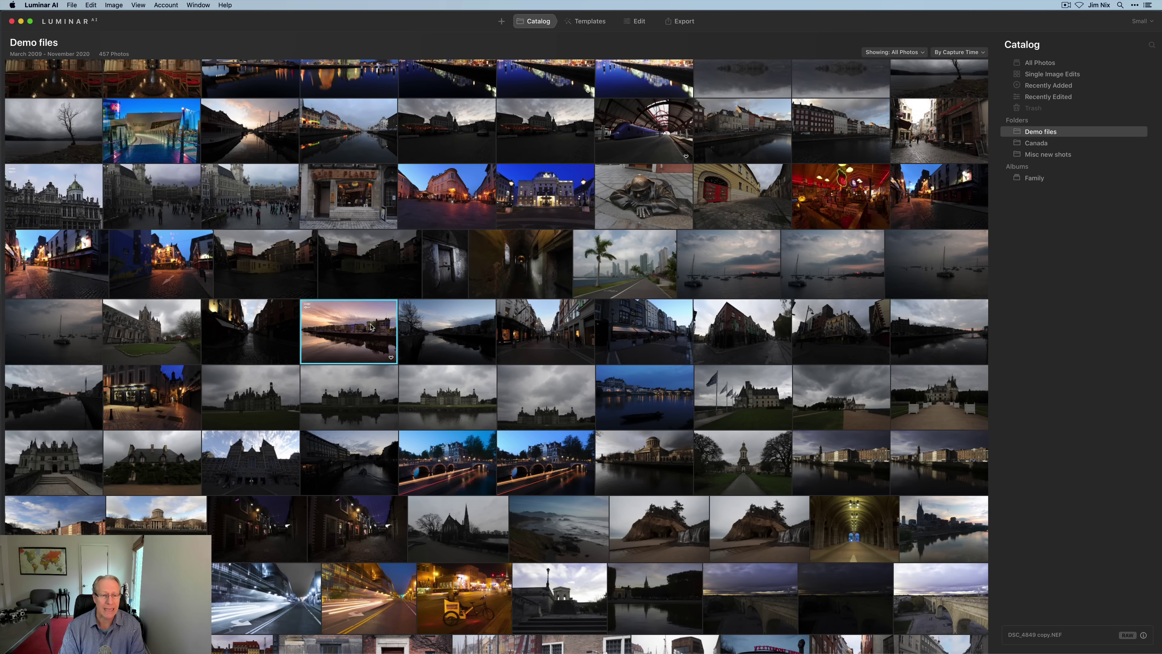
pyautogui.keyDown('super'); pyautogui.click(448, 328); pyautogui.keyUp('super')
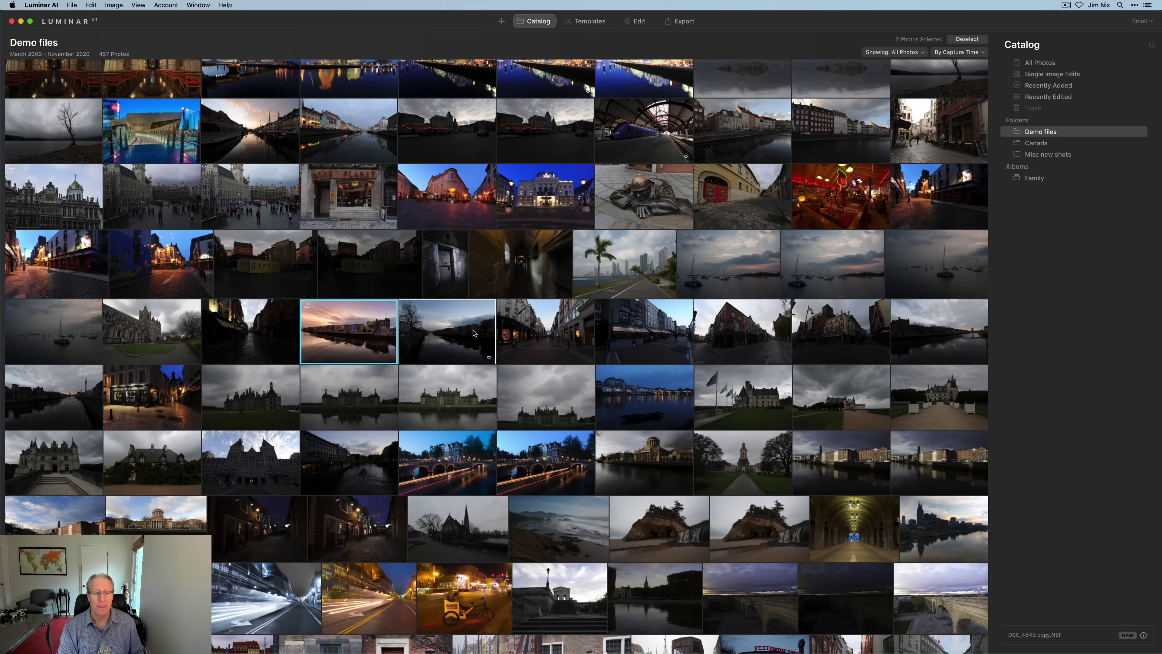
pyautogui.click(120, 4)
pyautogui.moveTo(134, 53)
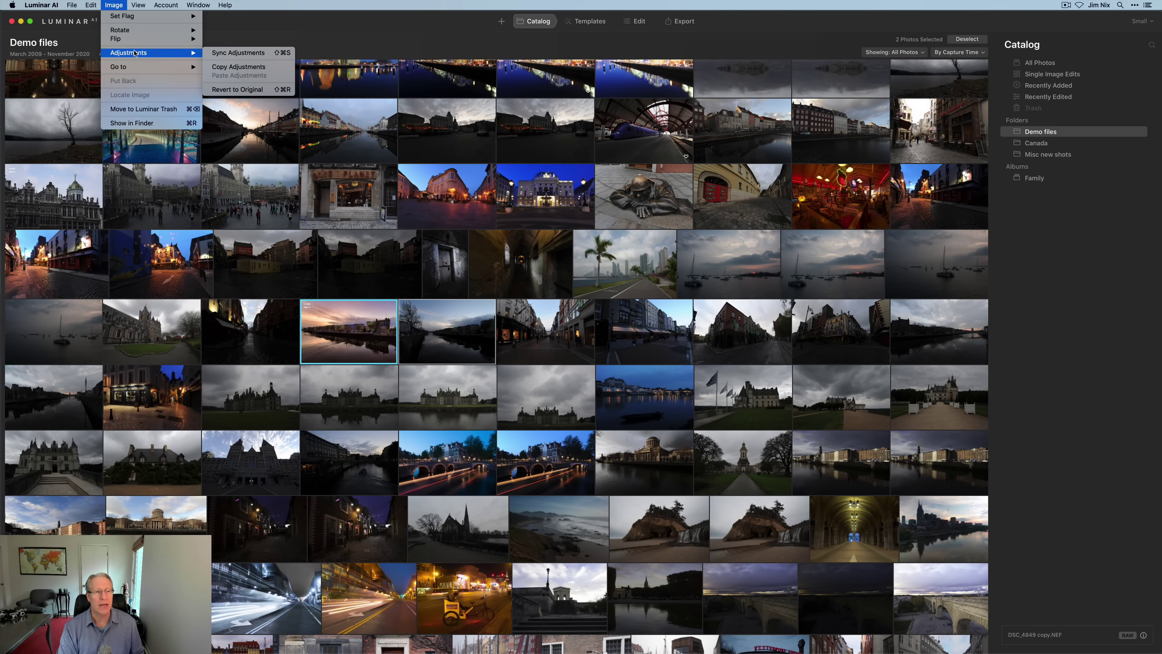
pyautogui.click(211, 53)
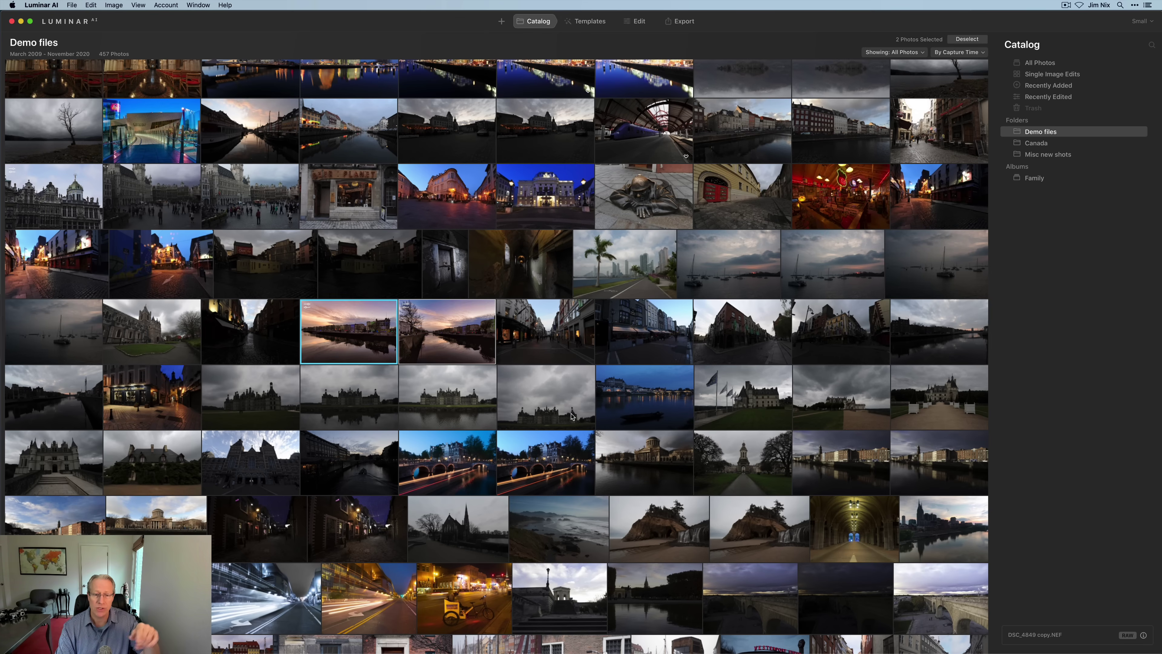
# - Sync the adjustments of the sunset river photo DSC_4849 copy.NEF to the castle reflection photo and the castle photo with flags
pyautogui.click(470, 417)
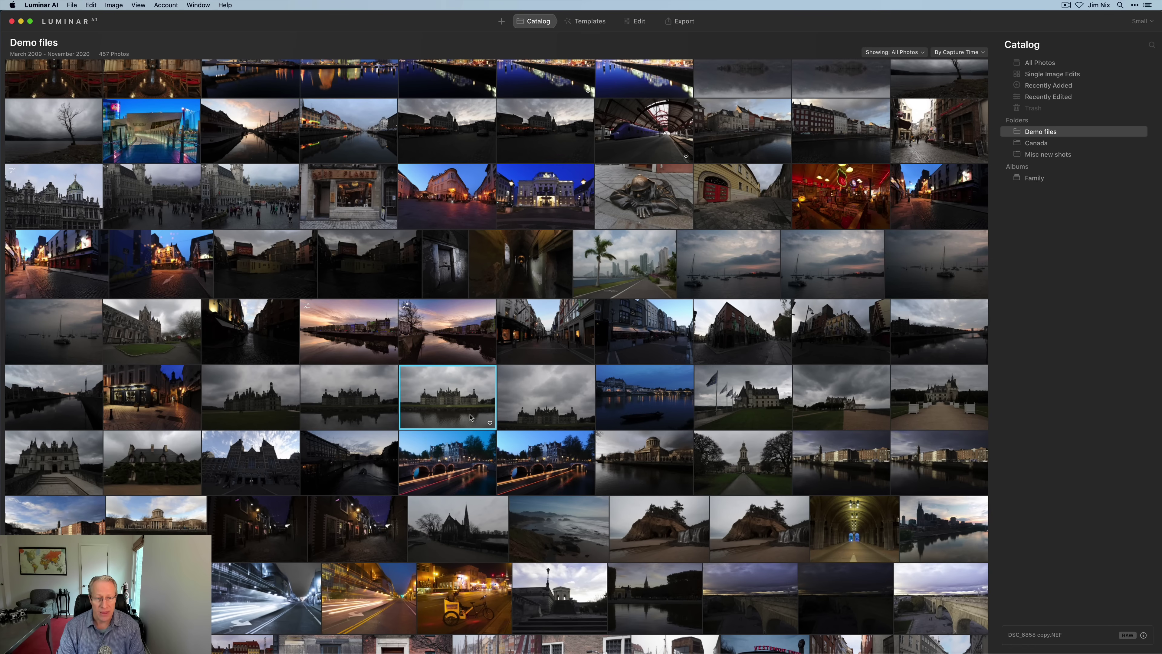
pyautogui.click(369, 334)
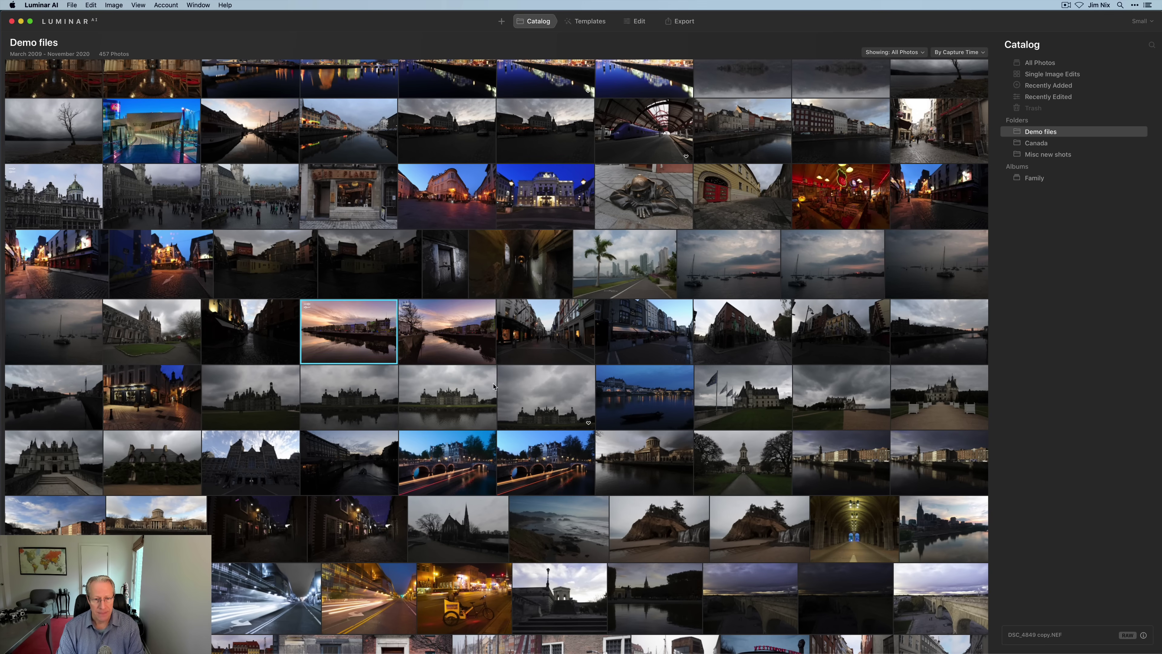
pyautogui.keyDown('super'); pyautogui.click(462, 402); pyautogui.keyUp('super')
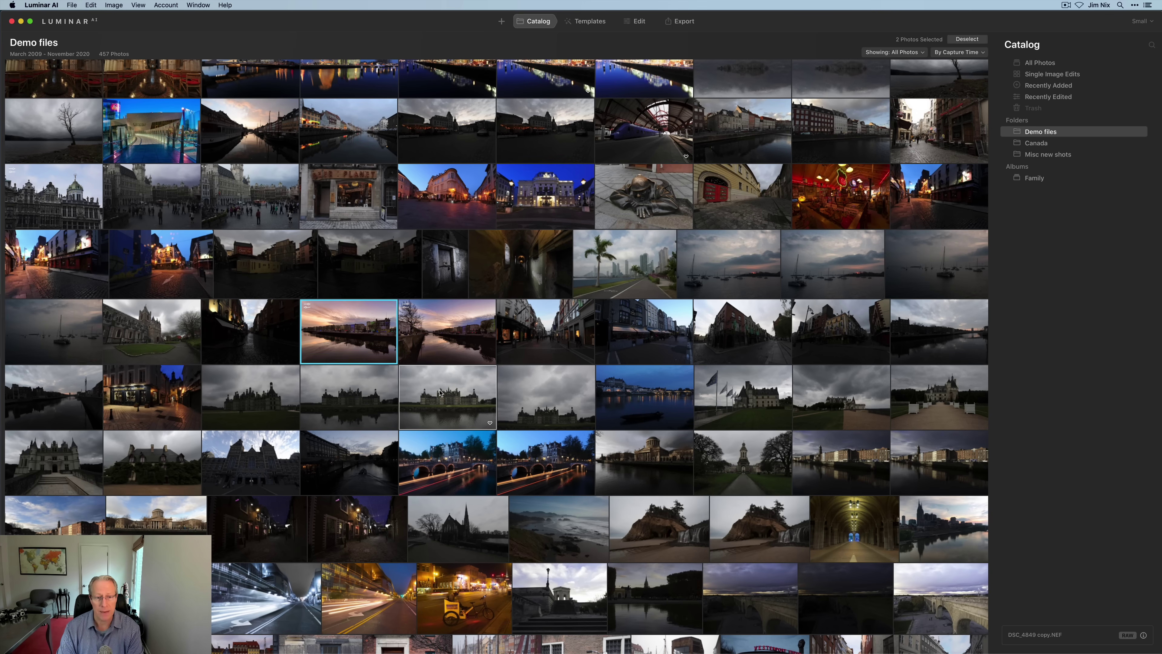
pyautogui.keyDown('super'); pyautogui.click(743, 407); pyautogui.keyUp('super')
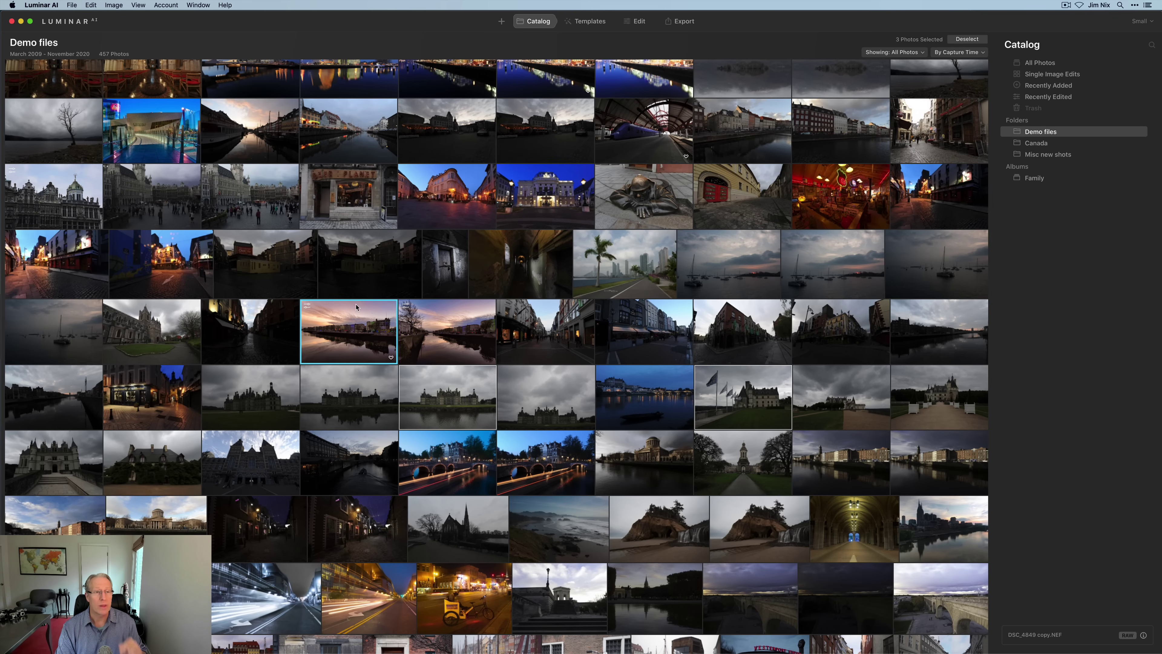
pyautogui.click(114, 5)
pyautogui.moveTo(151, 53)
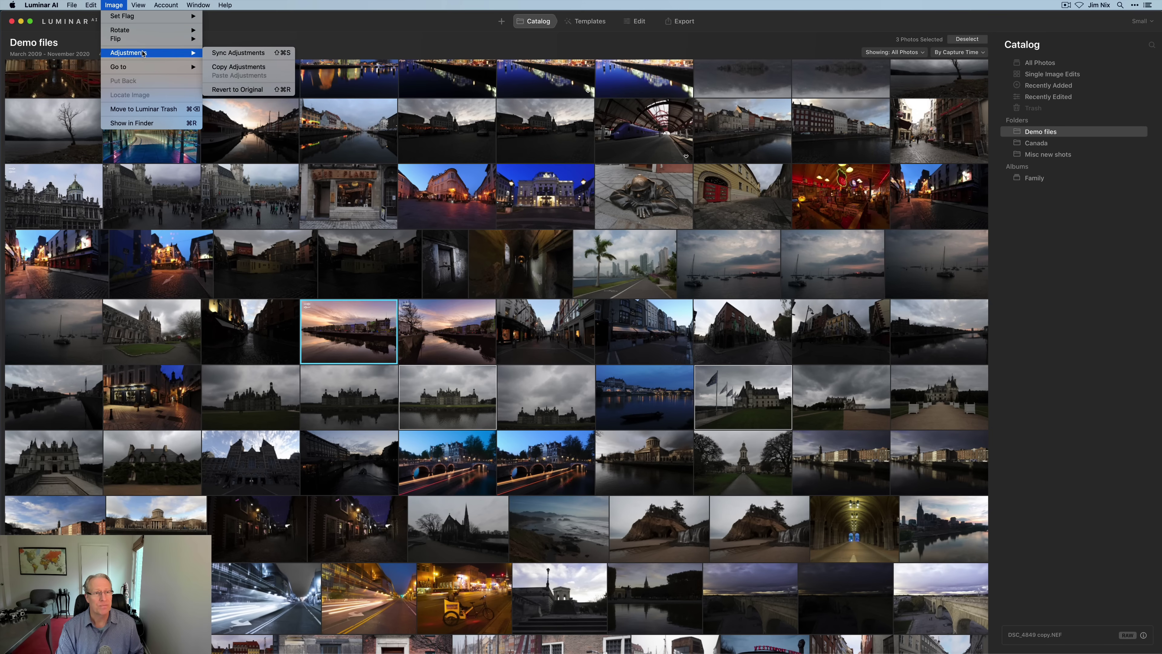
pyautogui.click(234, 53)
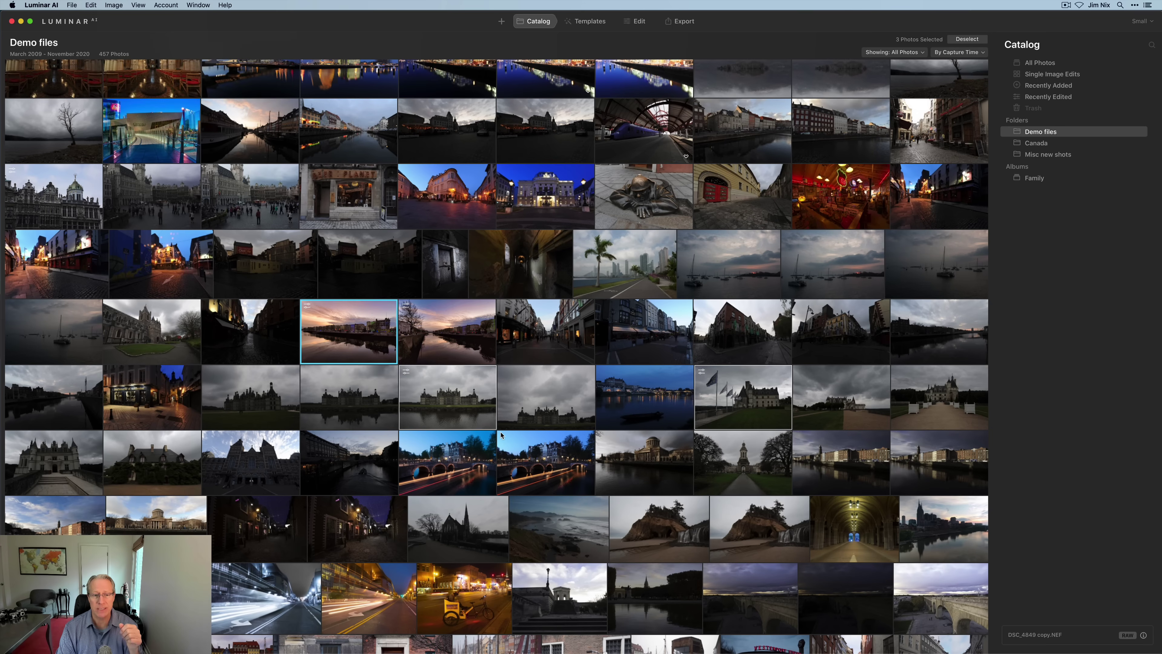
pyautogui.scroll(1, 595, 442)
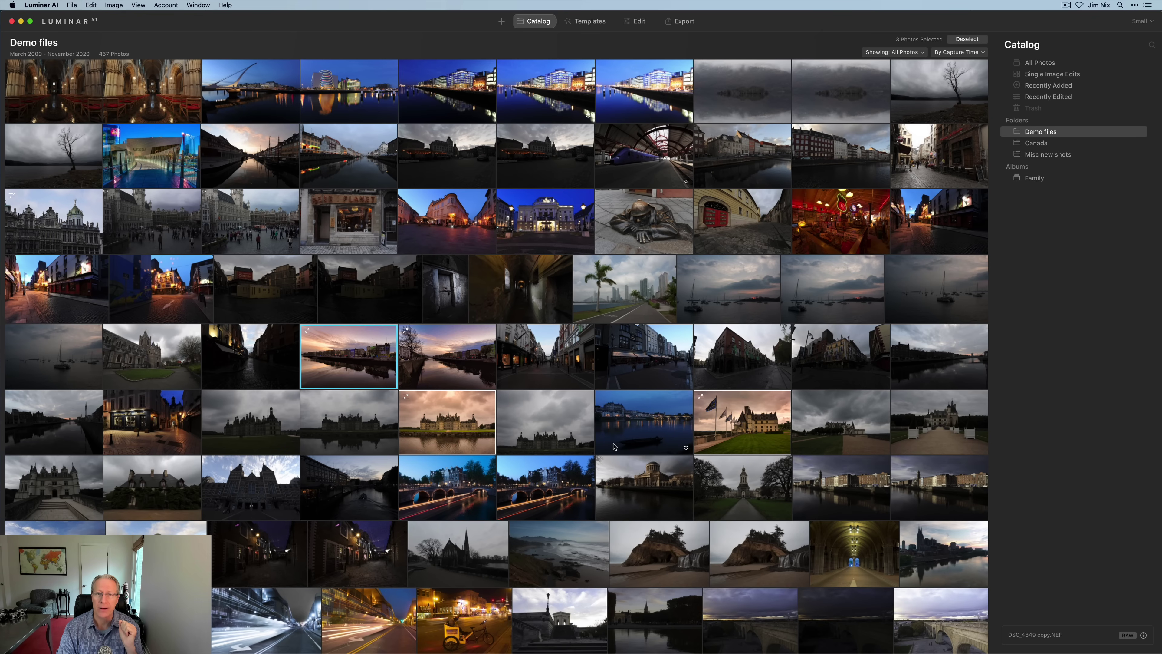
# - Revert the sunset river photo and the two synced castle photos to their originals
pyautogui.click(114, 5)
pyautogui.moveTo(132, 54)
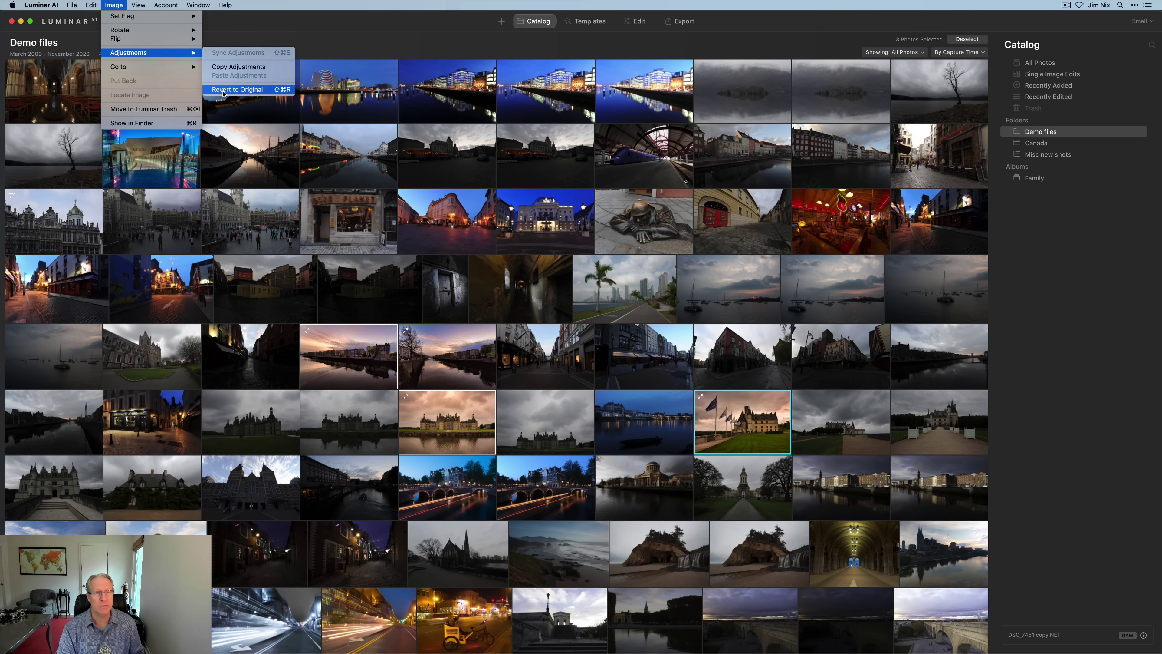
pyautogui.click(238, 89)
pyautogui.scroll(-3, 435, 423)
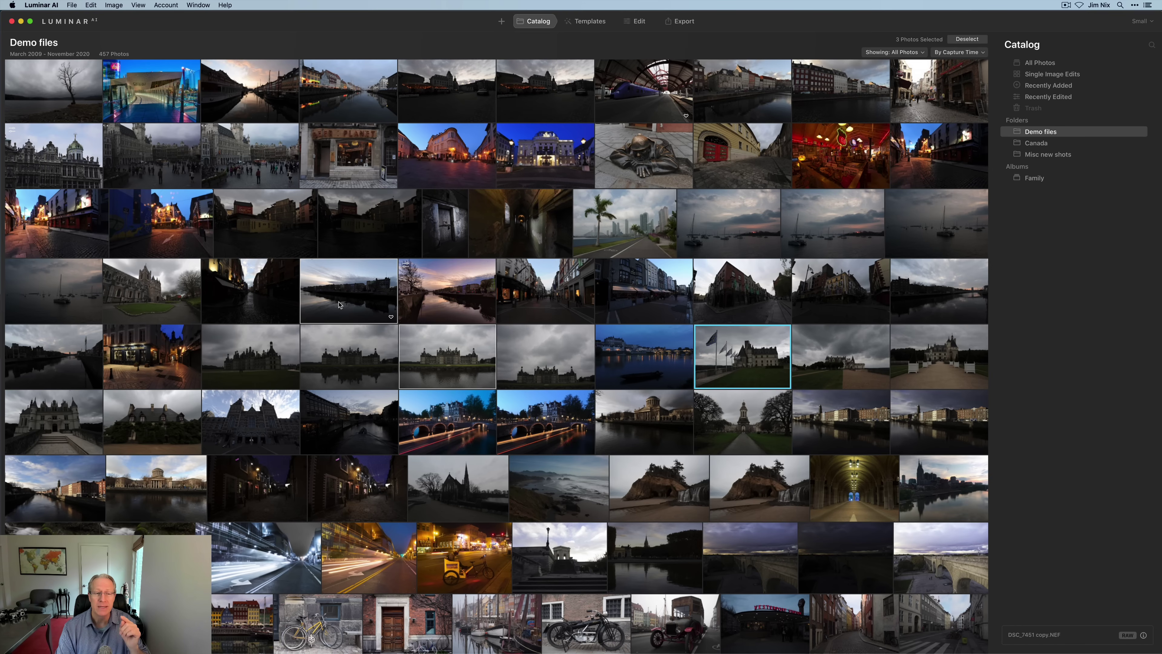
# - Sync the adjustments of the edited river photo with the bare tree to the dark river photo beside it, then clear that selection
pyautogui.click(370, 359)
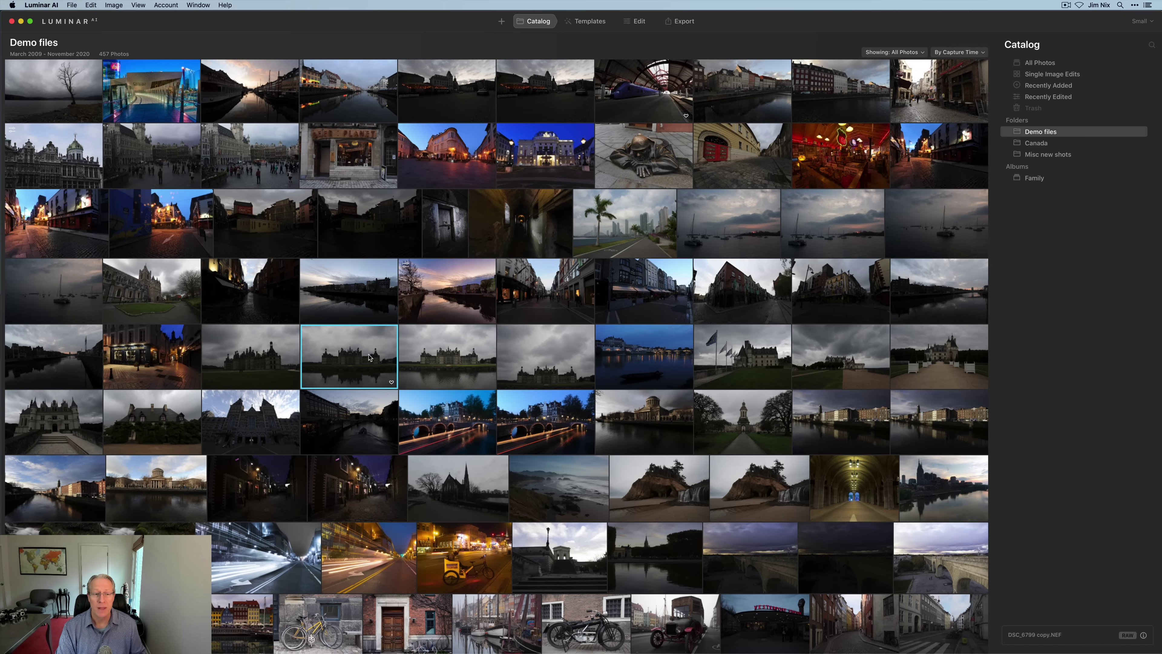
pyautogui.click(458, 295)
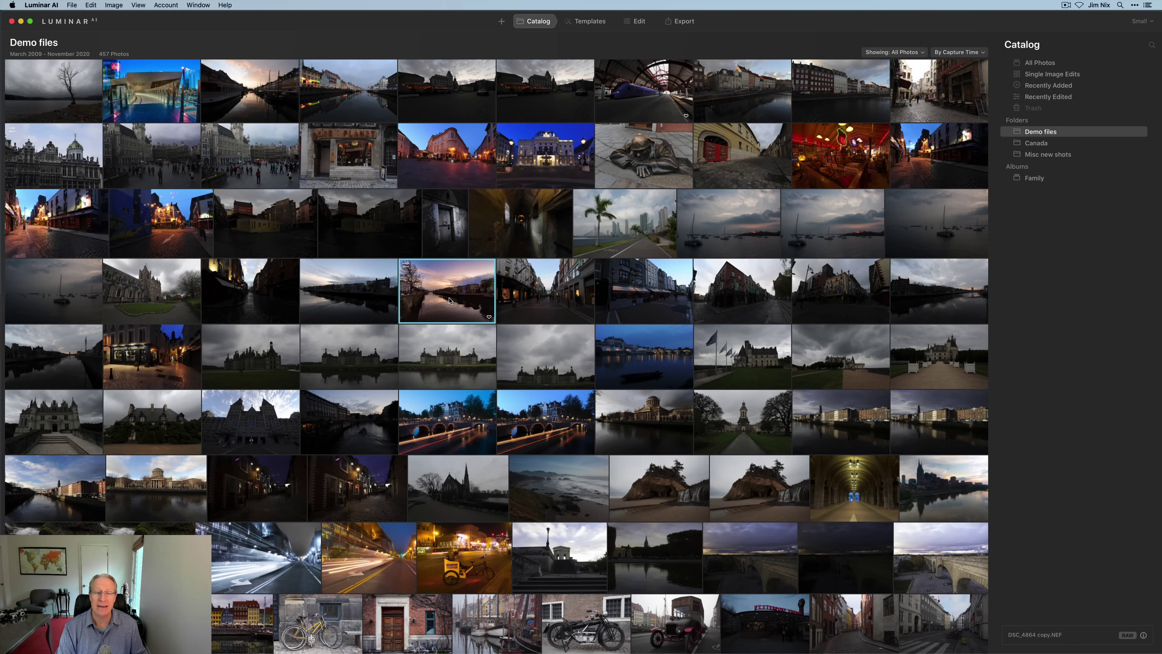
pyautogui.keyDown('super'); pyautogui.click(357, 289); pyautogui.keyUp('super')
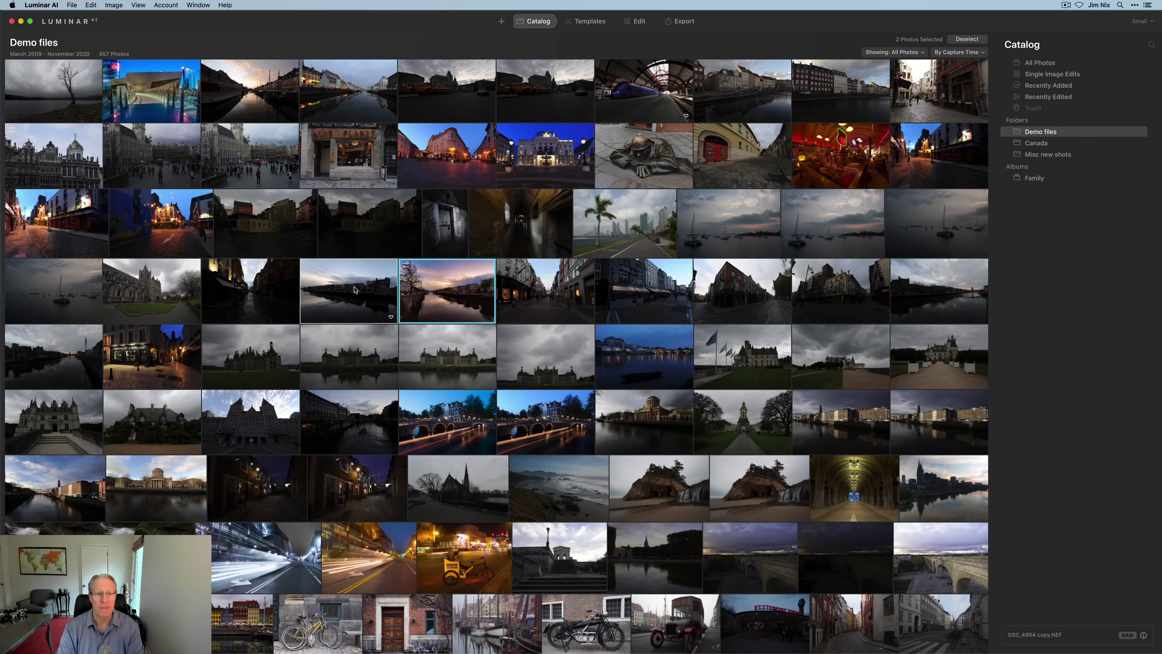
pyautogui.click(114, 4)
pyautogui.moveTo(138, 52)
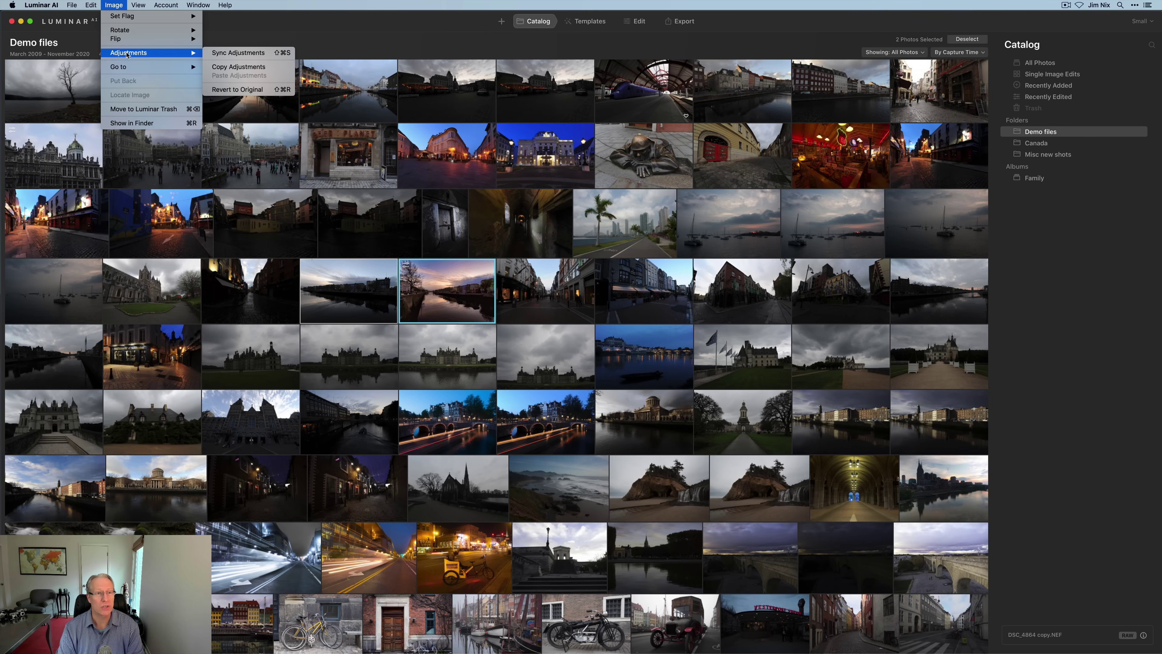
pyautogui.click(238, 52)
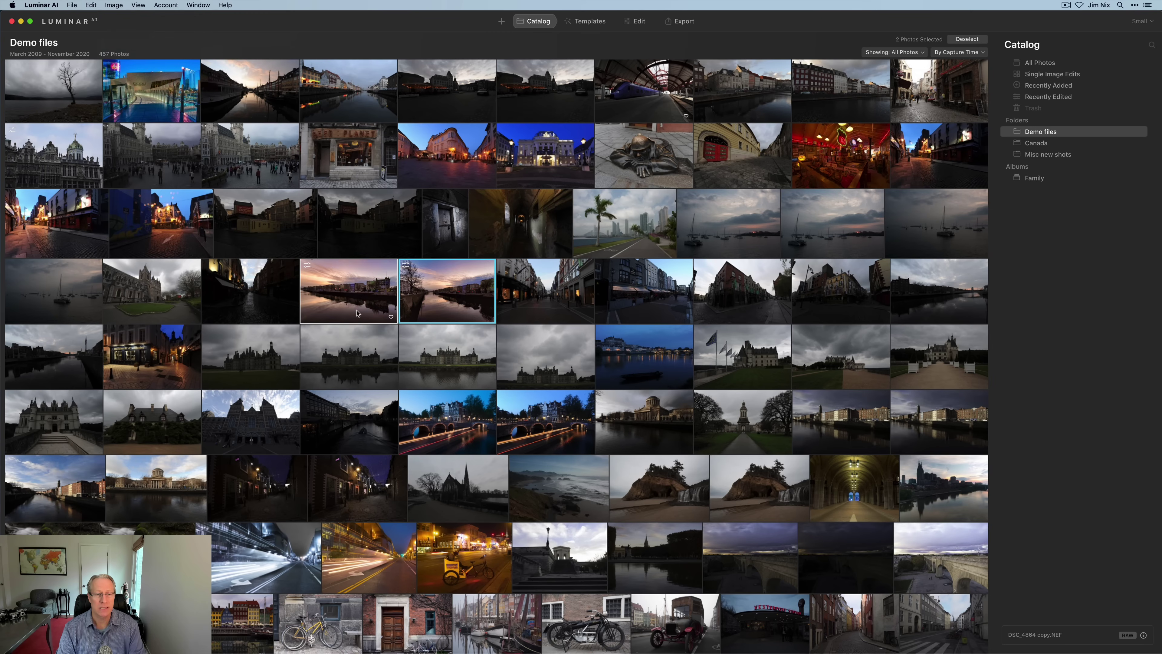
pyautogui.click(345, 346)
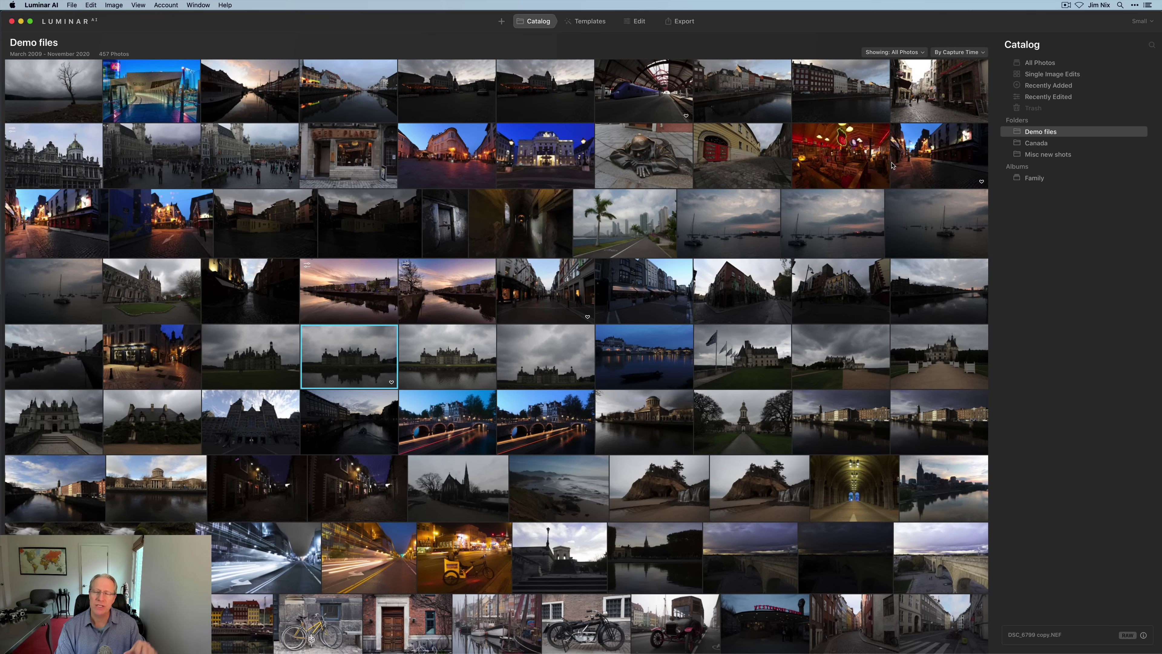
# - Filter the Demo files folder to show only edited photos, and return to showing all photos
pyautogui.click(923, 54)
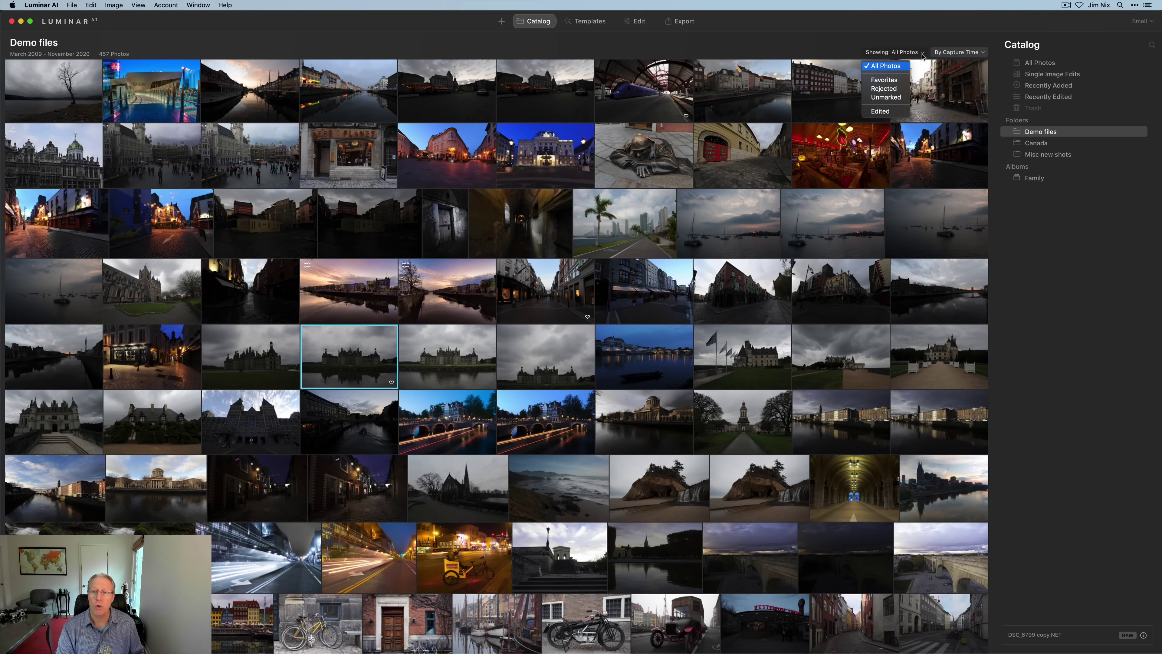
pyautogui.click(886, 111)
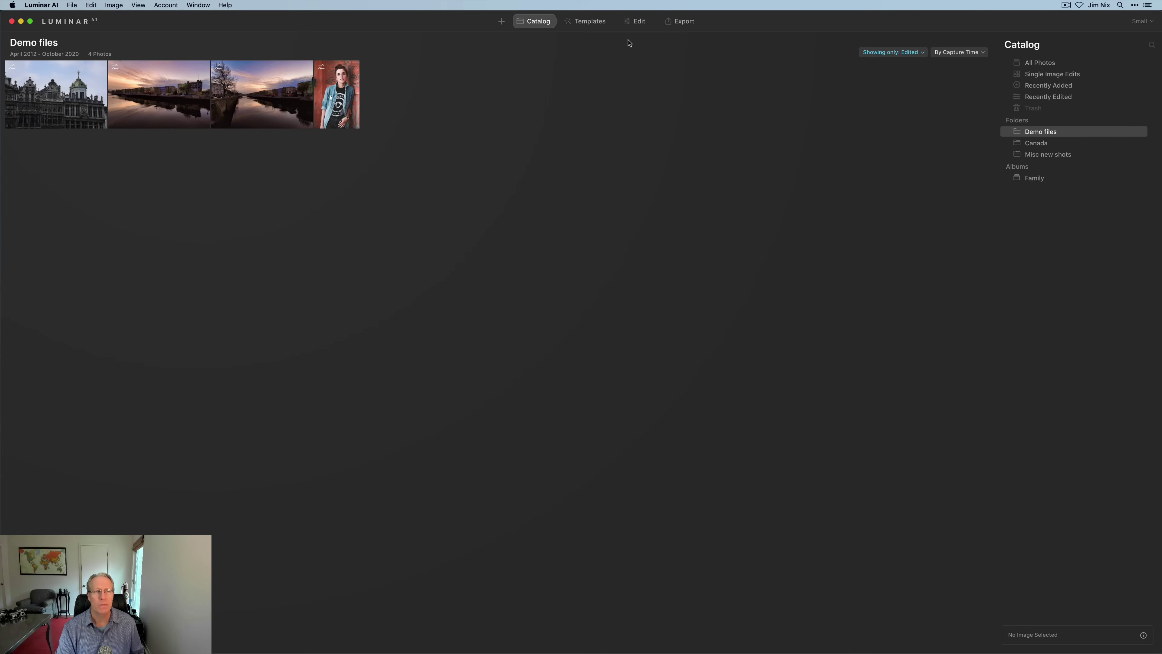
pyautogui.click(914, 53)
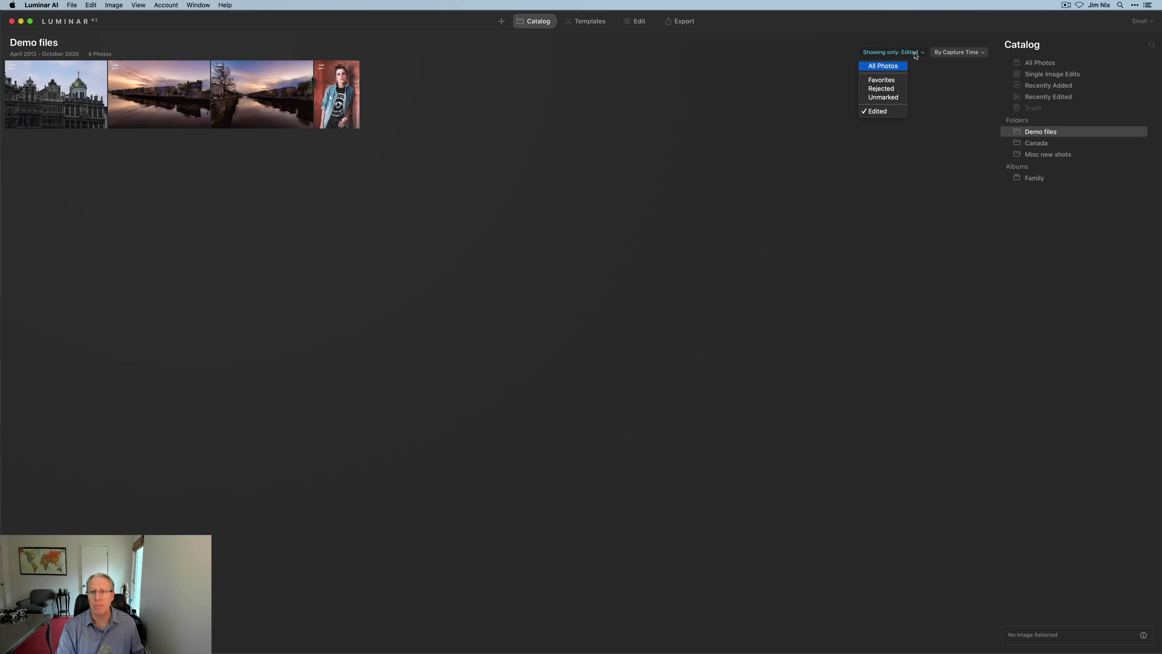
pyautogui.click(884, 66)
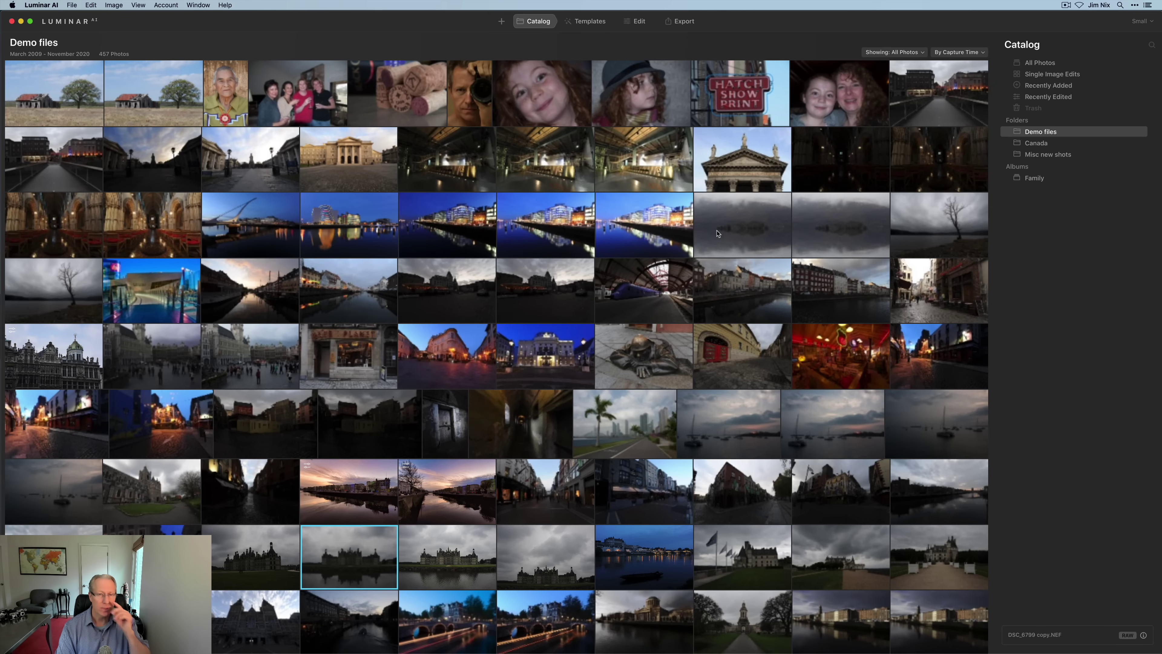
# - Examine the sorting options for the Demo files photos, keeping the order by Capture Time
pyautogui.scroll(-5, 717, 233)
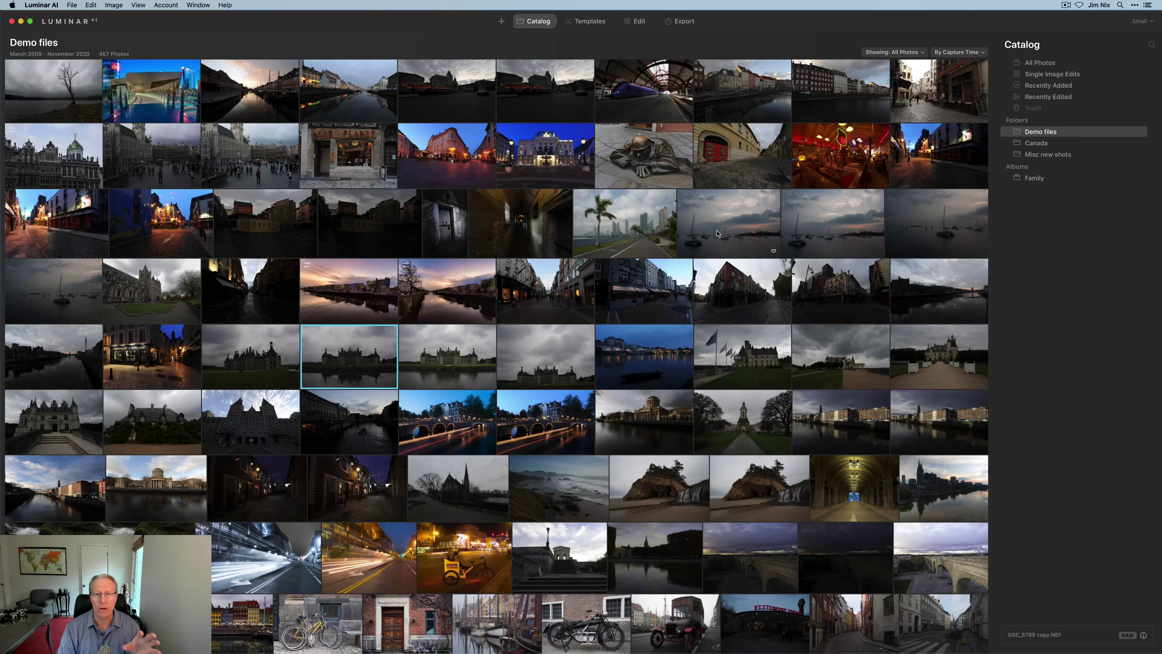
pyautogui.click(973, 54)
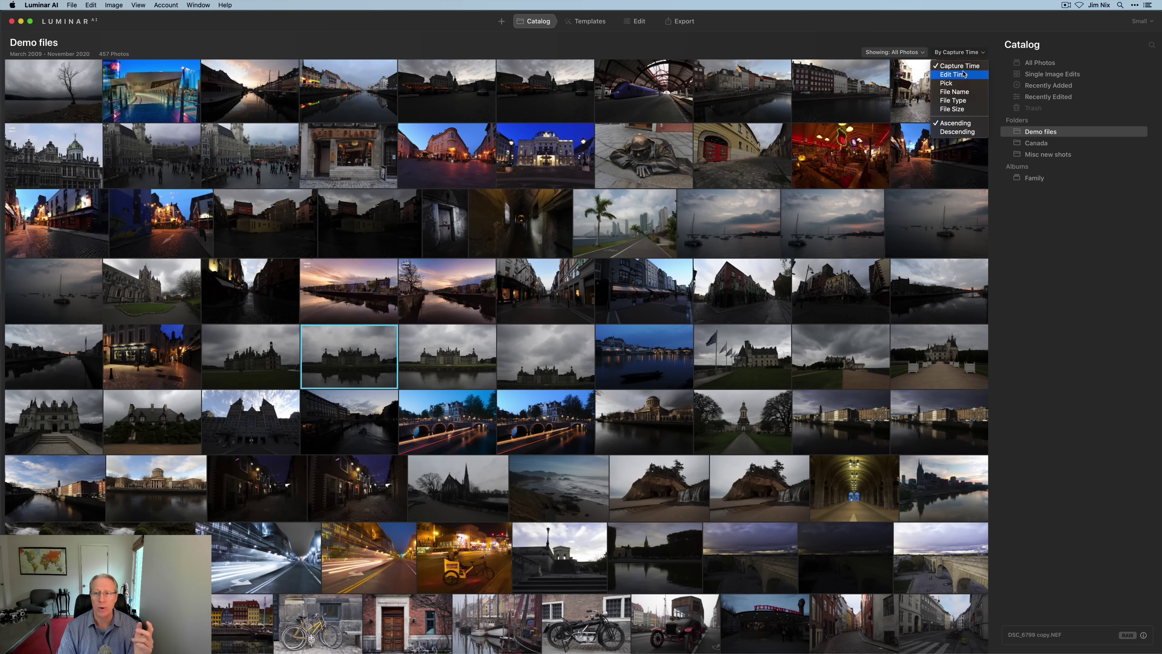
pyautogui.click(957, 56)
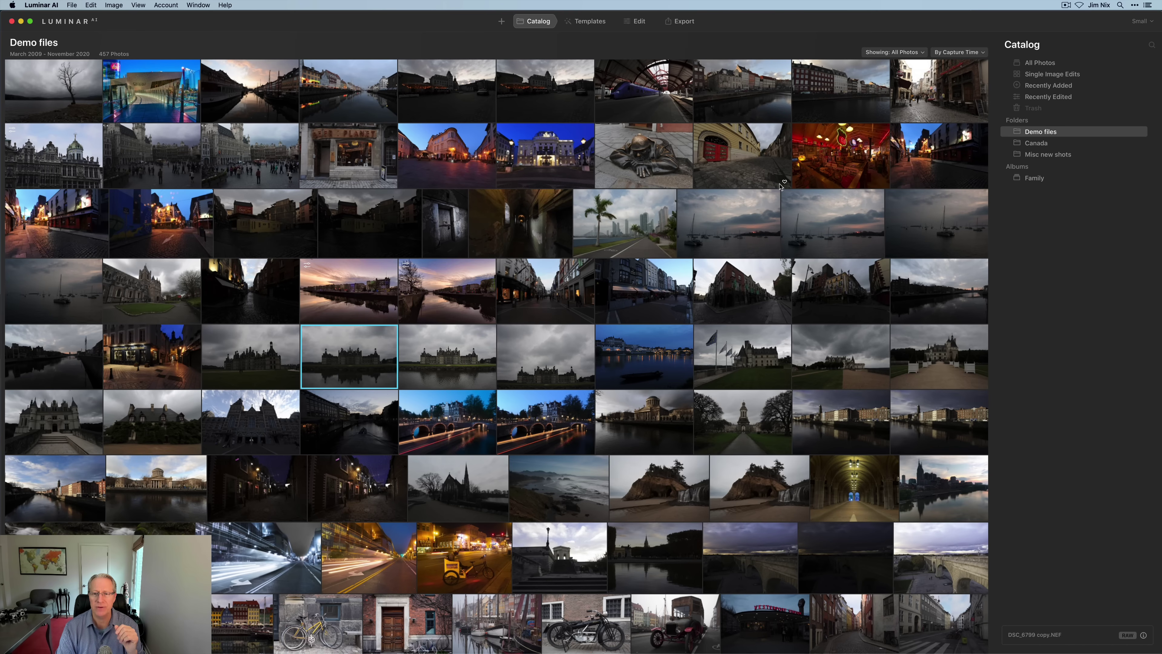
# - Mark the photo of the cobbled street with the red arched door as a favorite, and filter the folder to Favorites
pyautogui.click(783, 182)
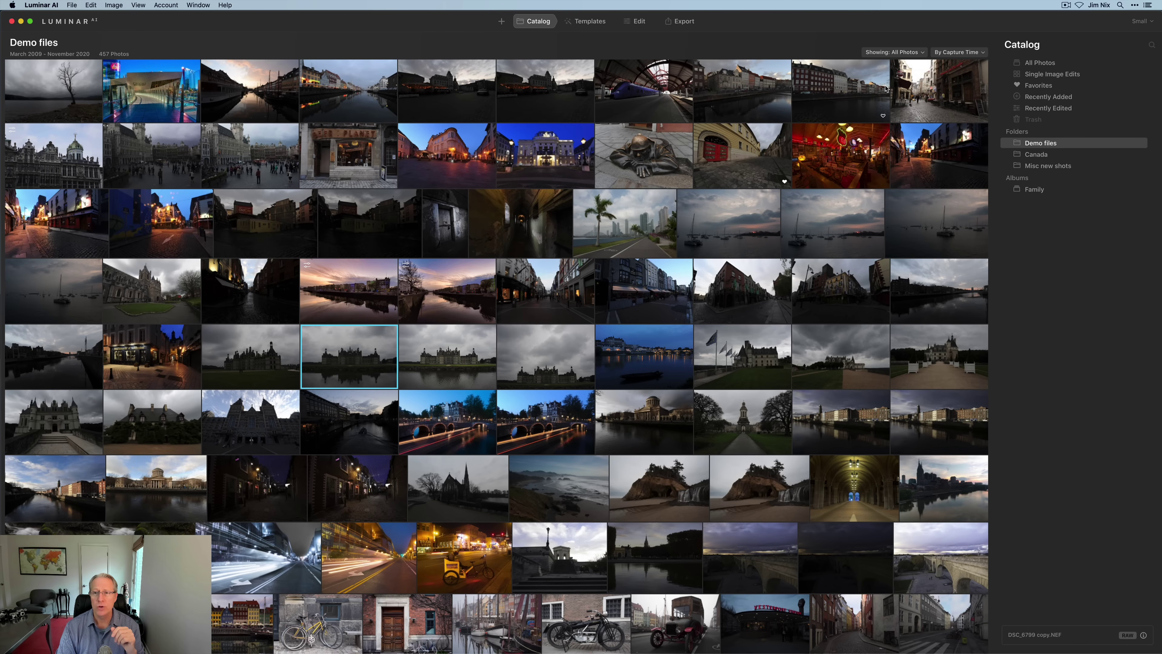
pyautogui.click(915, 54)
pyautogui.click(884, 79)
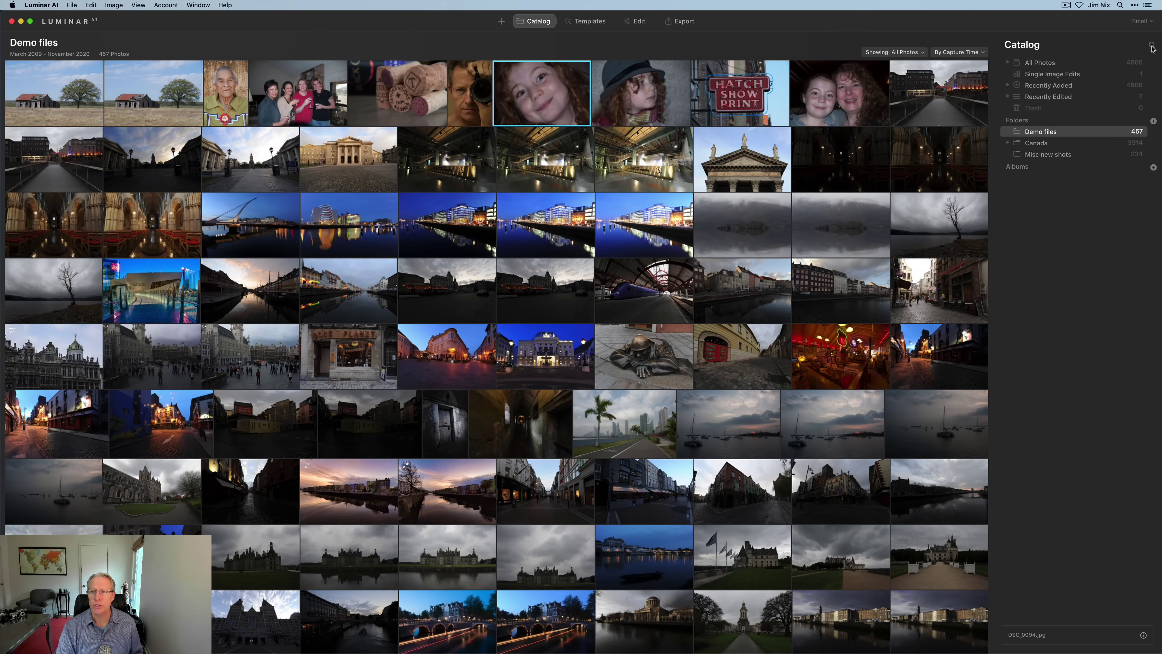
# - Search the catalog for "nef" and look through all files with that text in their name
pyautogui.click(1151, 45)
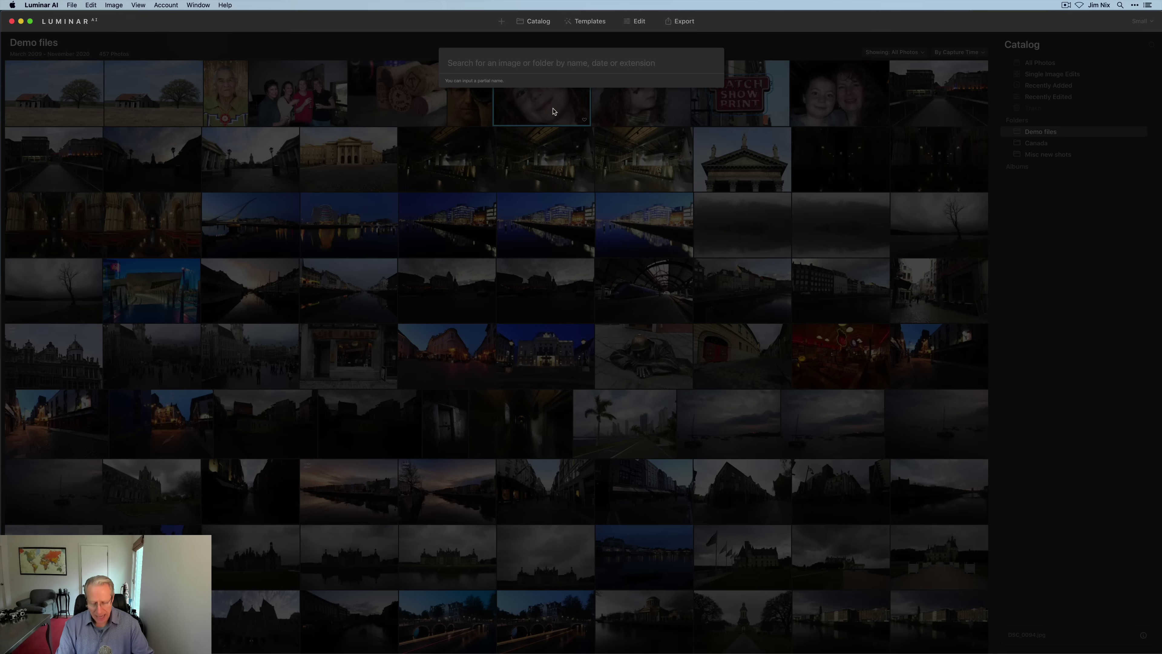
pyautogui.write('nef')
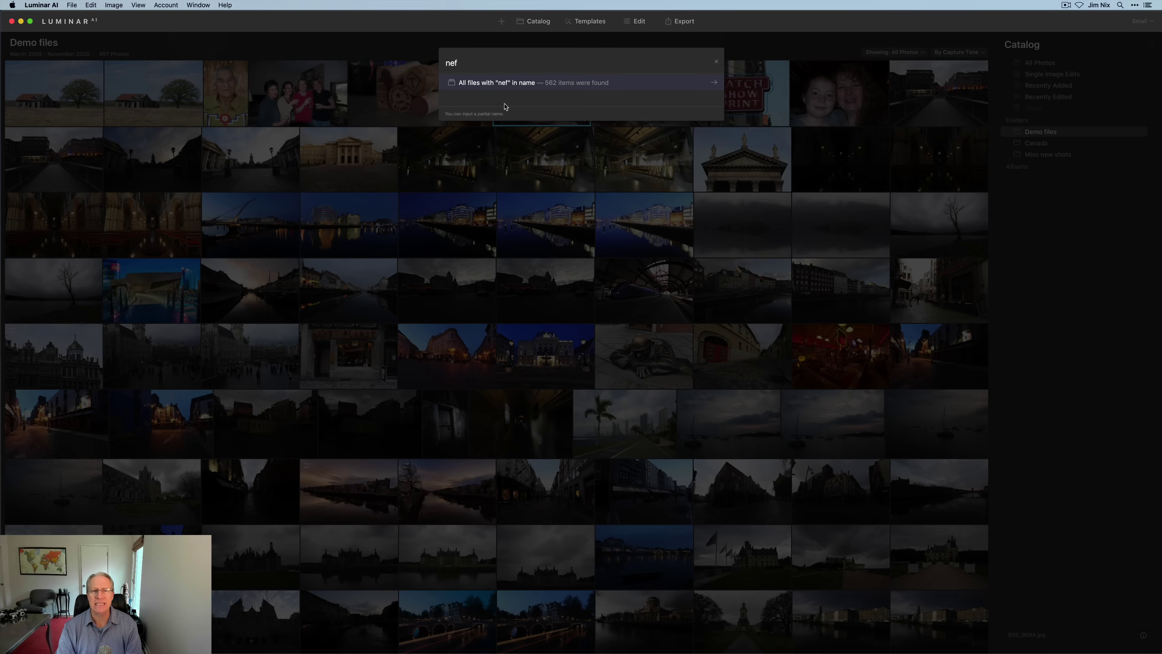
pyautogui.click(503, 85)
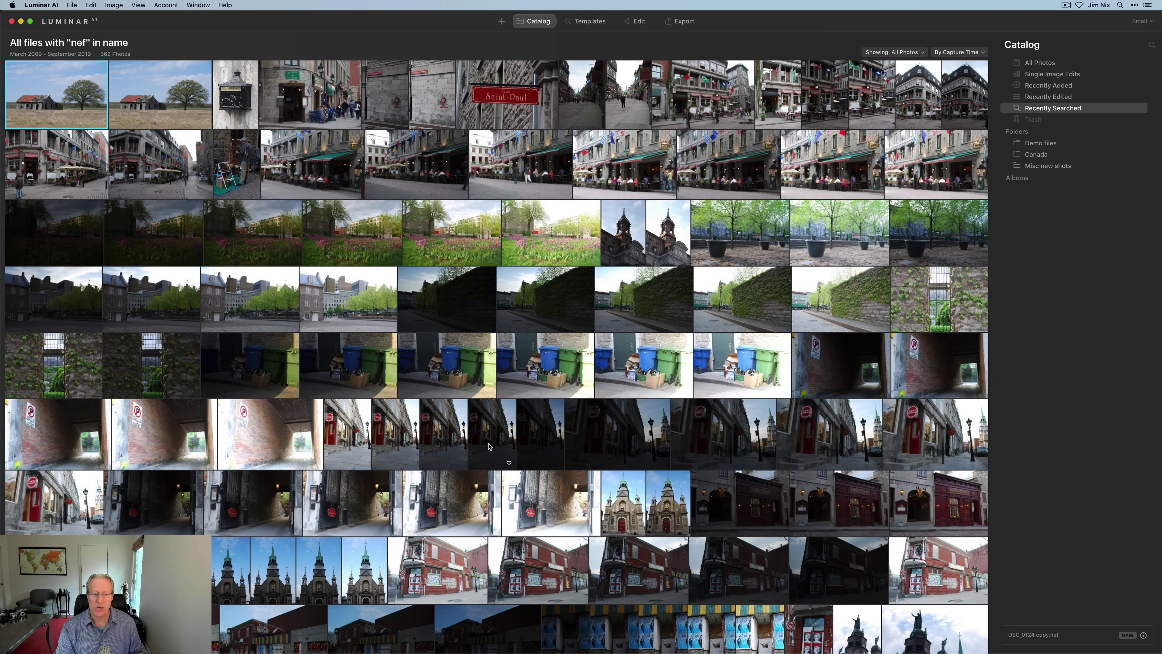
pyautogui.scroll(-5, 489, 447)
pyautogui.scroll(-20, 488, 446)
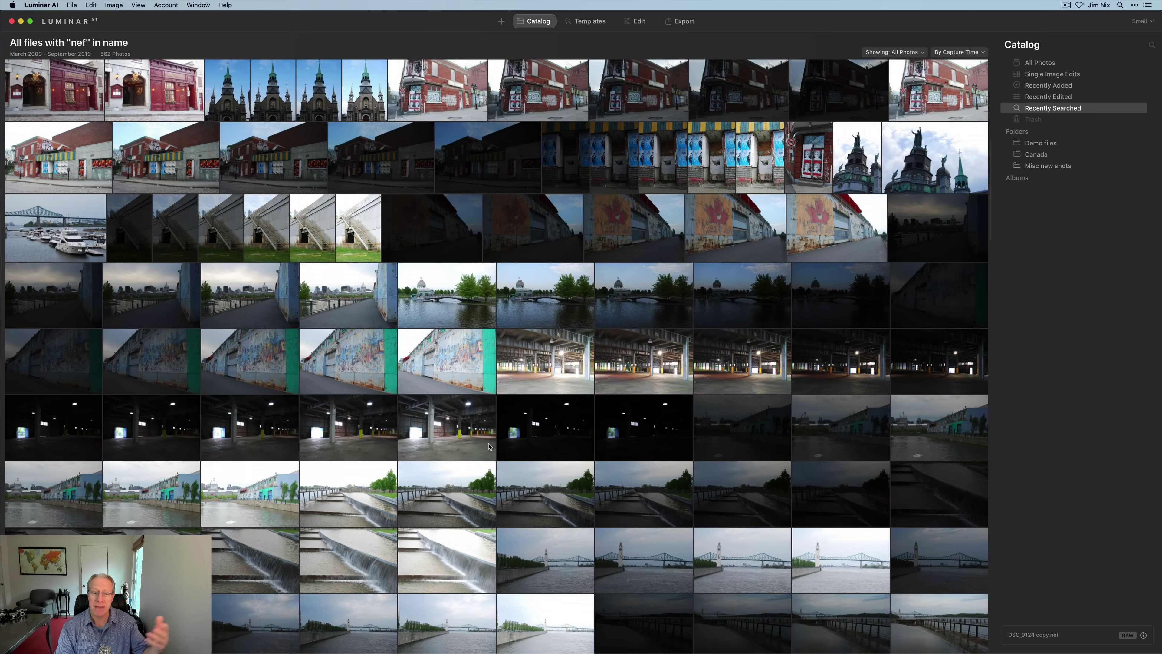
pyautogui.scroll(-10, 489, 446)
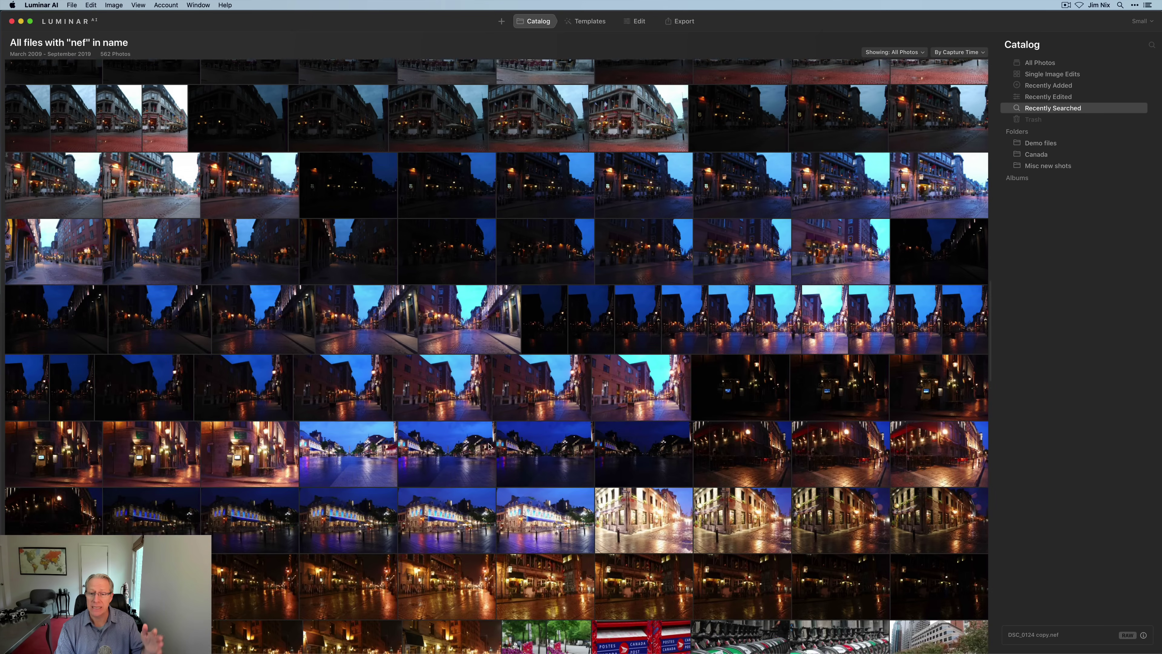
pyautogui.scroll(20, 489, 446)
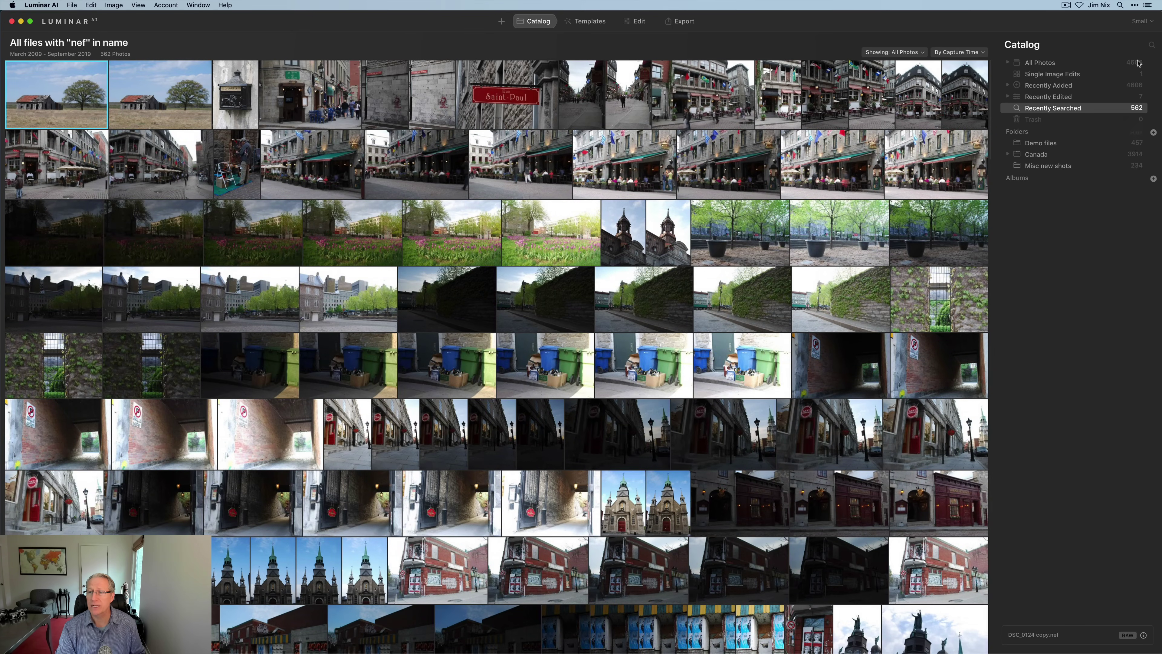
# - Search the catalog for "arw" and look through all files with that text in their name
pyautogui.click(1152, 45)
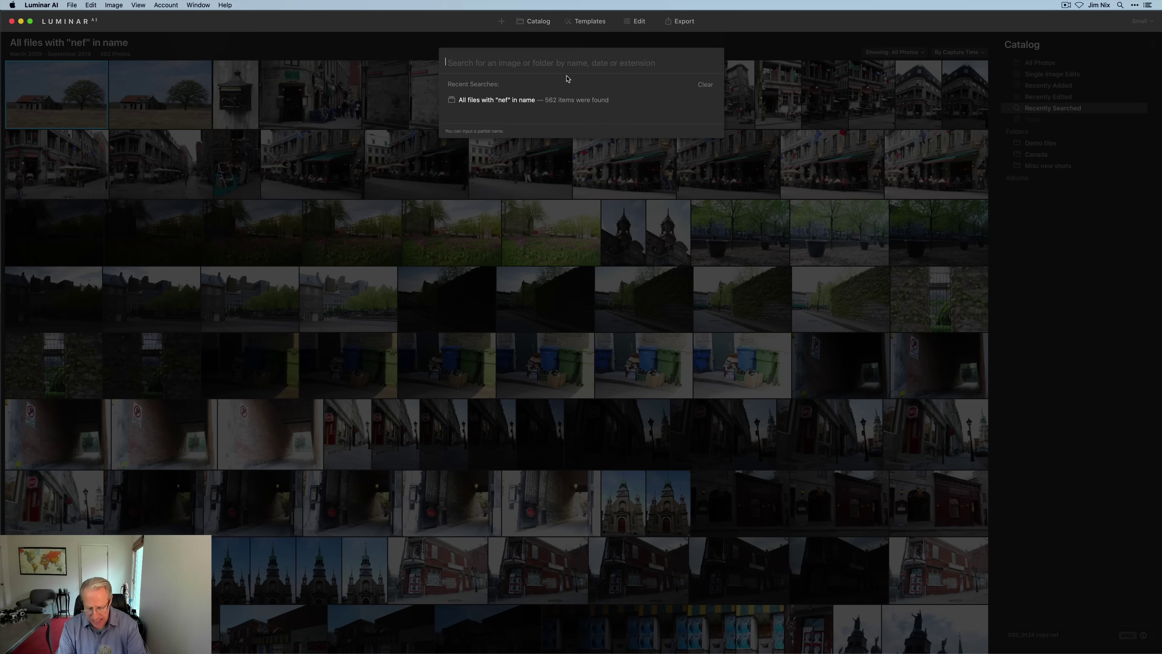
pyautogui.write('arw')
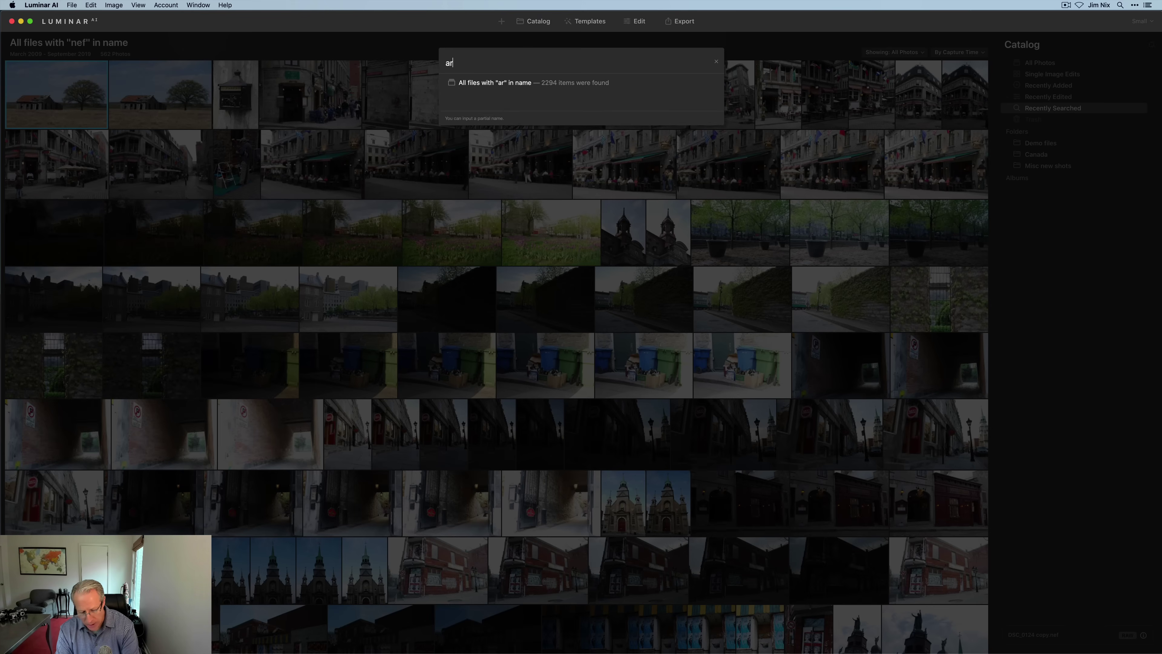
pyautogui.click(566, 87)
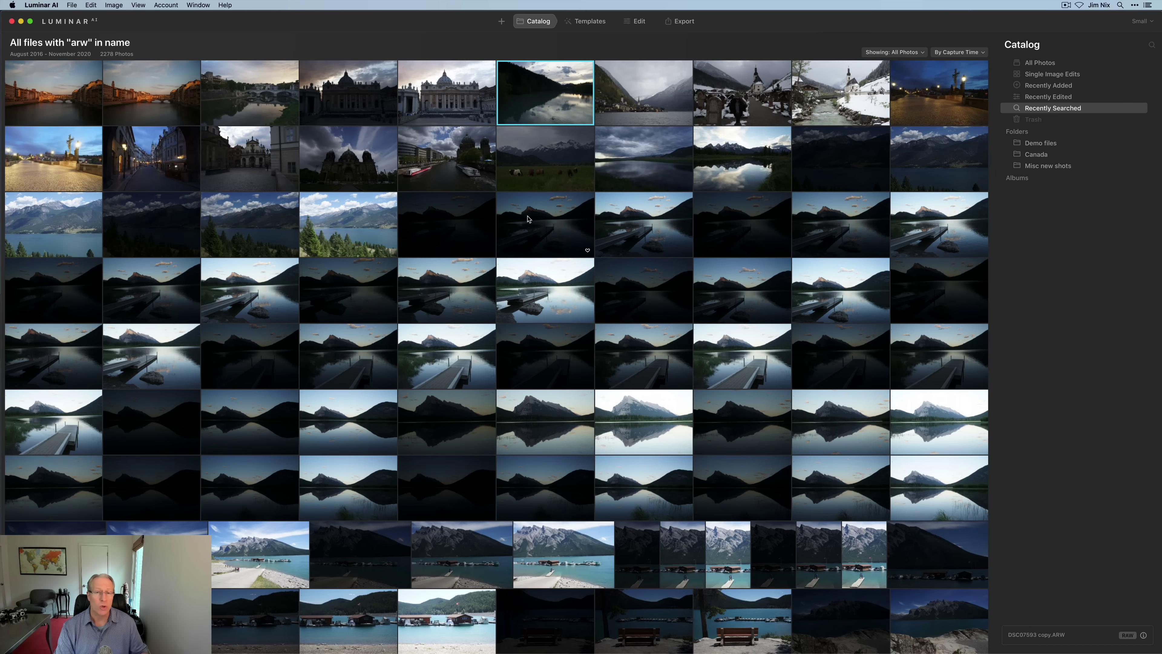
pyautogui.scroll(-2, 528, 218)
pyautogui.scroll(-10, 528, 219)
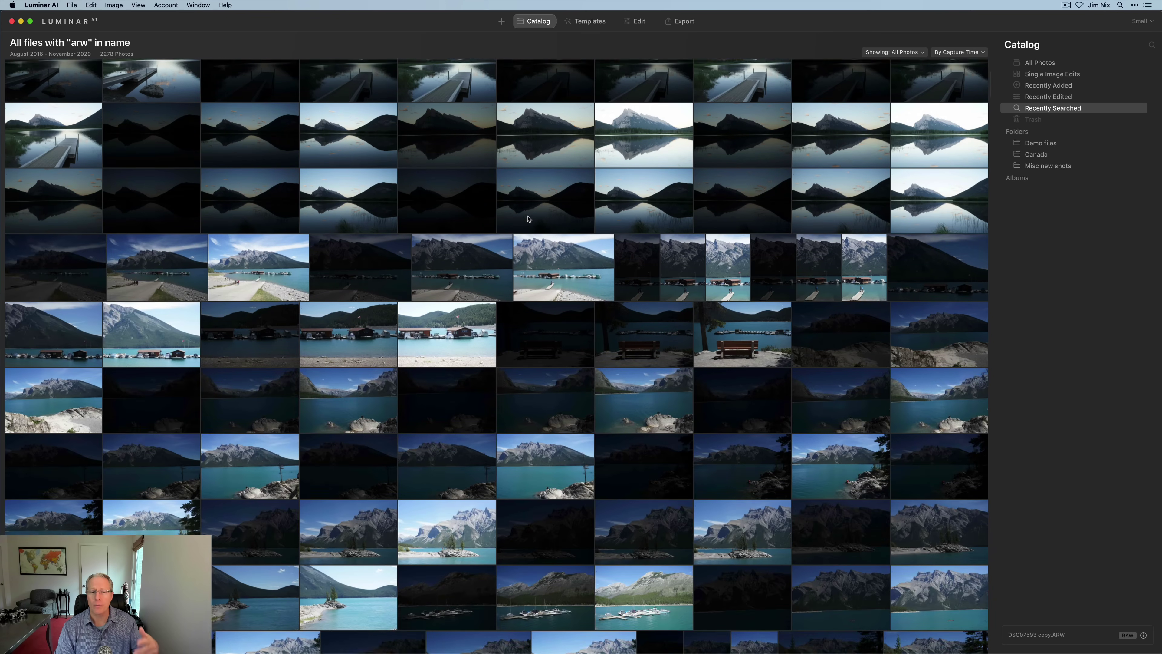
pyautogui.scroll(10, 529, 219)
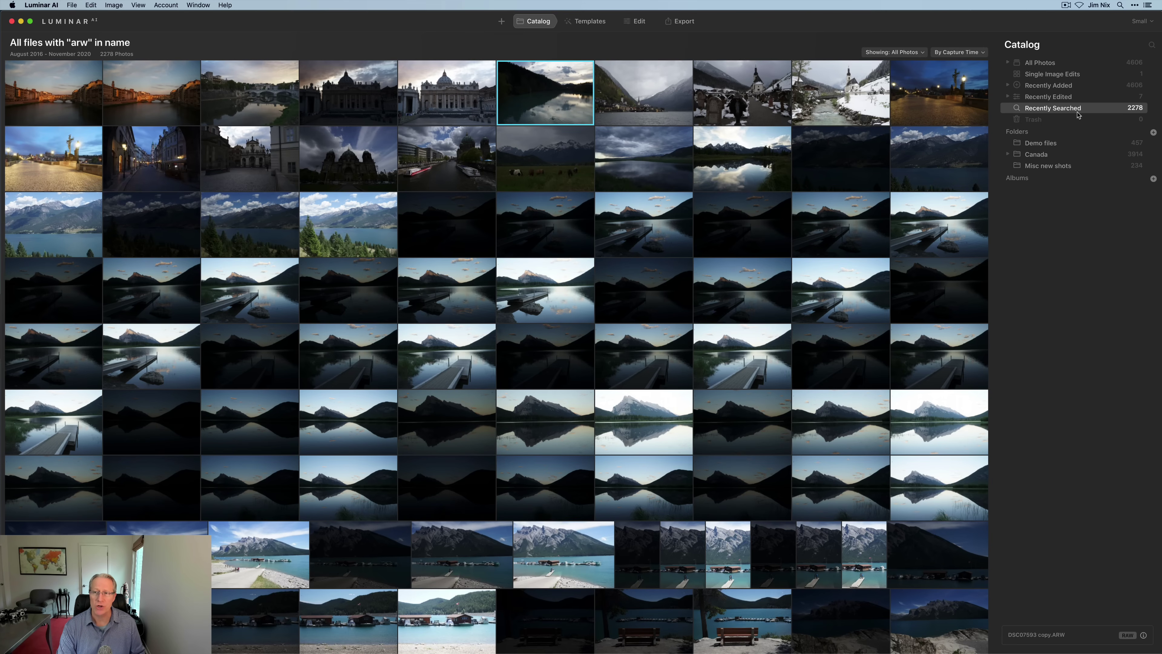
# - Open the Demo files folder and look through its photos with the thumbnail size set to Large
pyautogui.click(1051, 146)
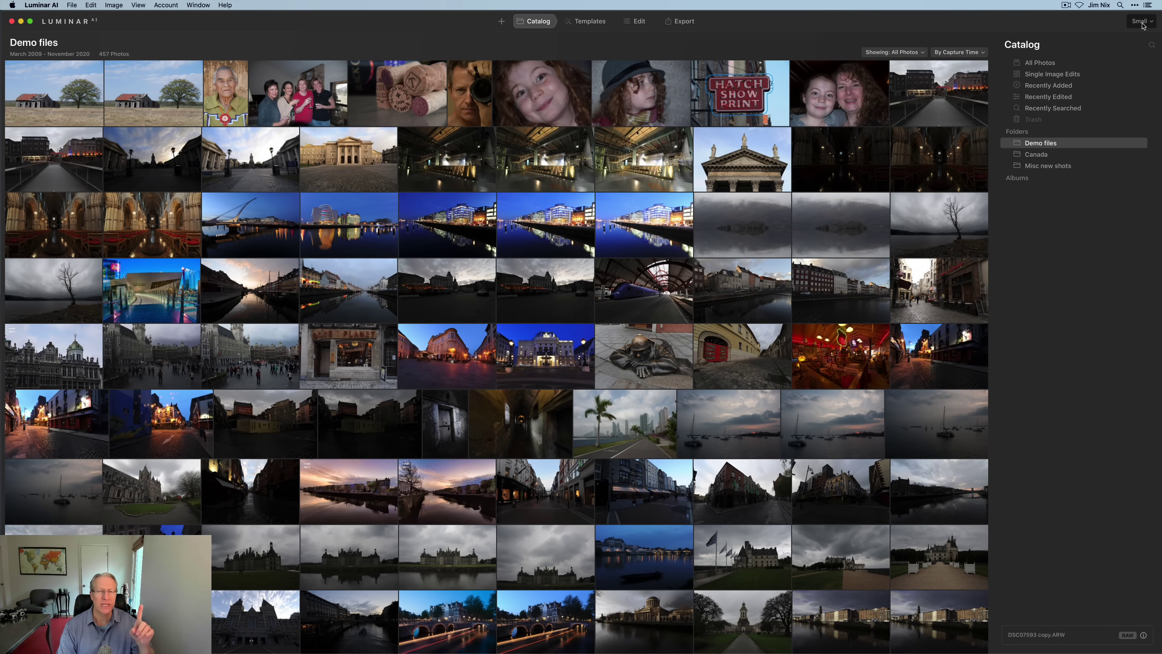
pyautogui.click(1141, 22)
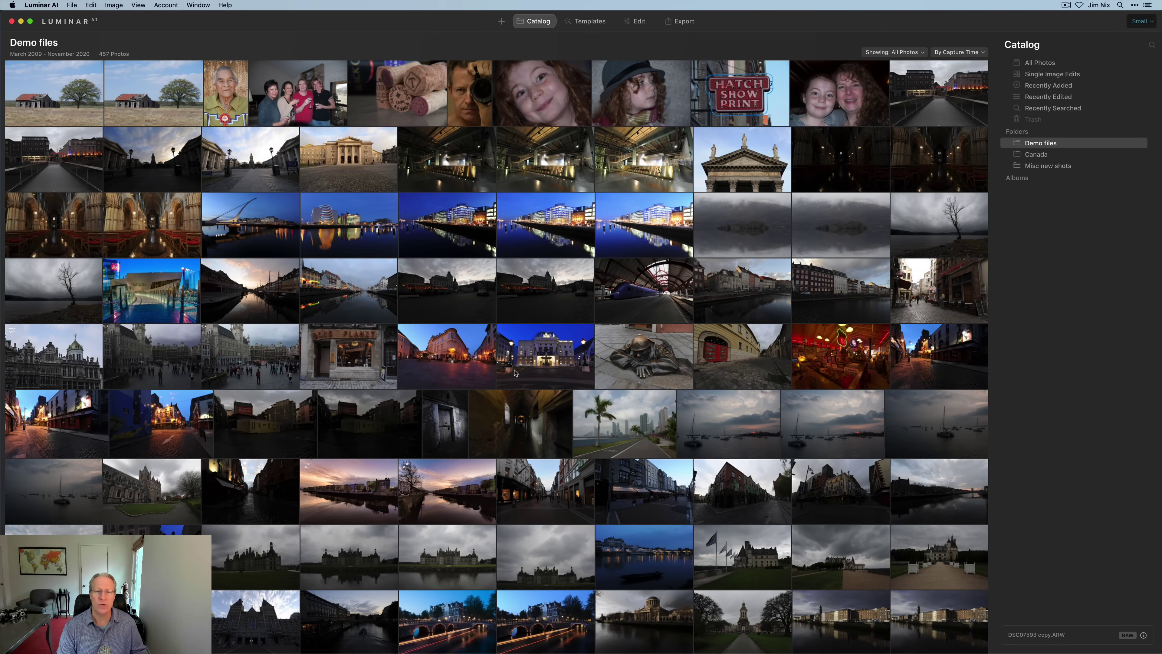
pyautogui.scroll(-3, 515, 373)
pyautogui.scroll(5, 515, 374)
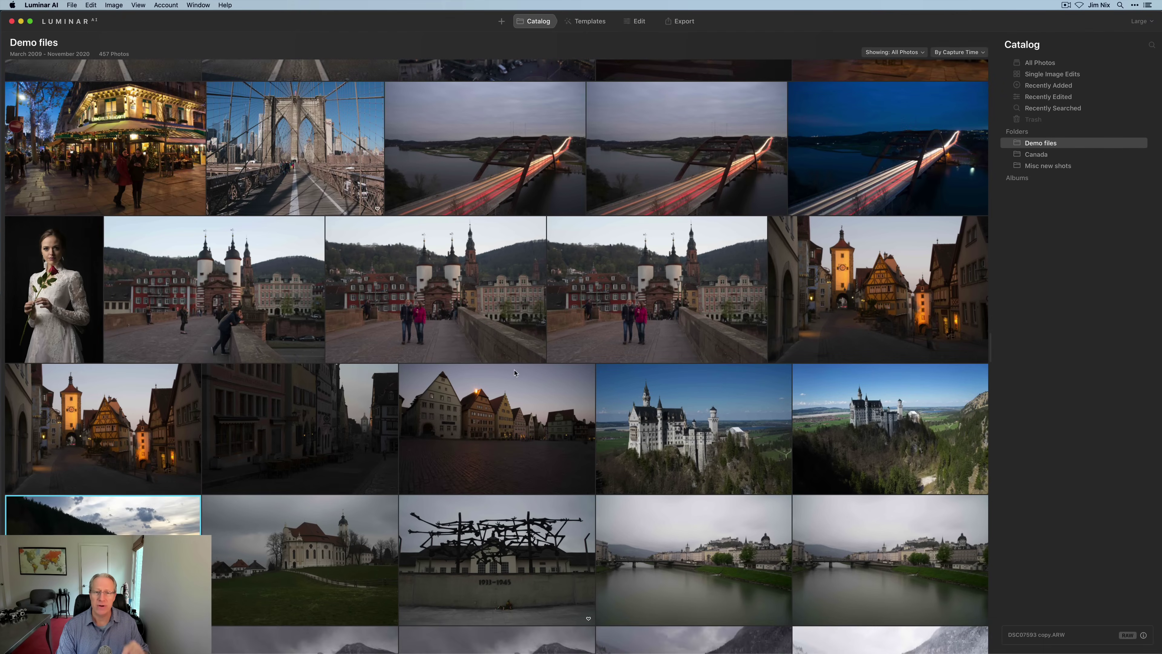
pyautogui.scroll(2, 514, 373)
# - Set the thumbnail size to Small and look through the Demo files photos in the denser grid
pyautogui.click(1140, 21)
pyautogui.click(1139, 36)
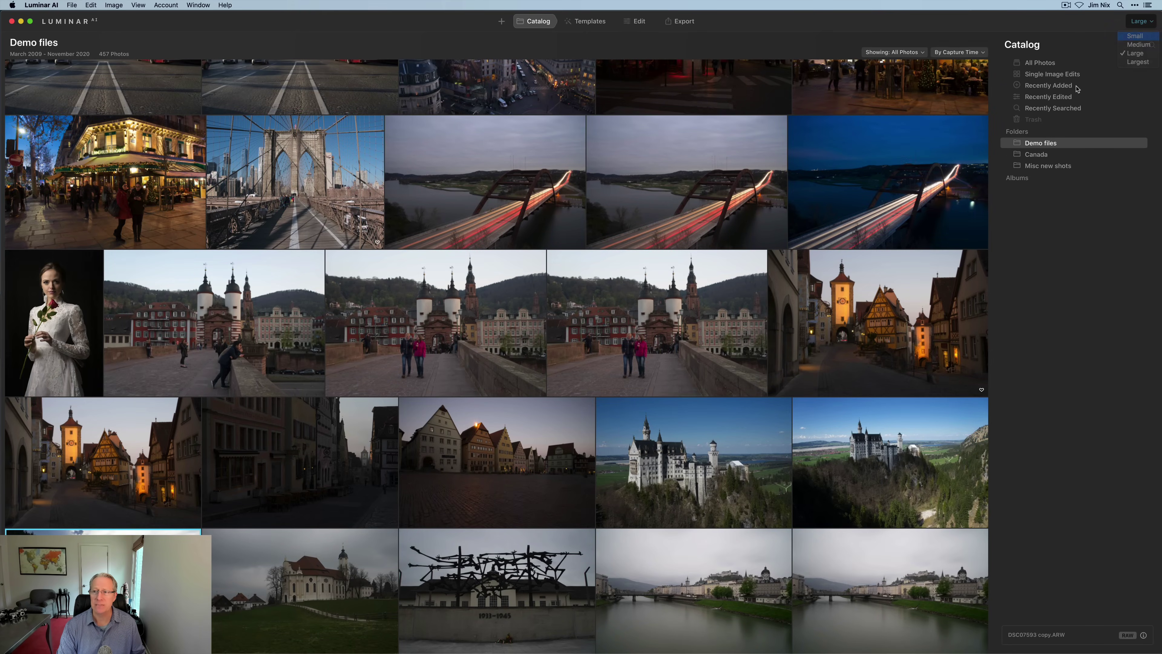
pyautogui.scroll(-15, 550, 309)
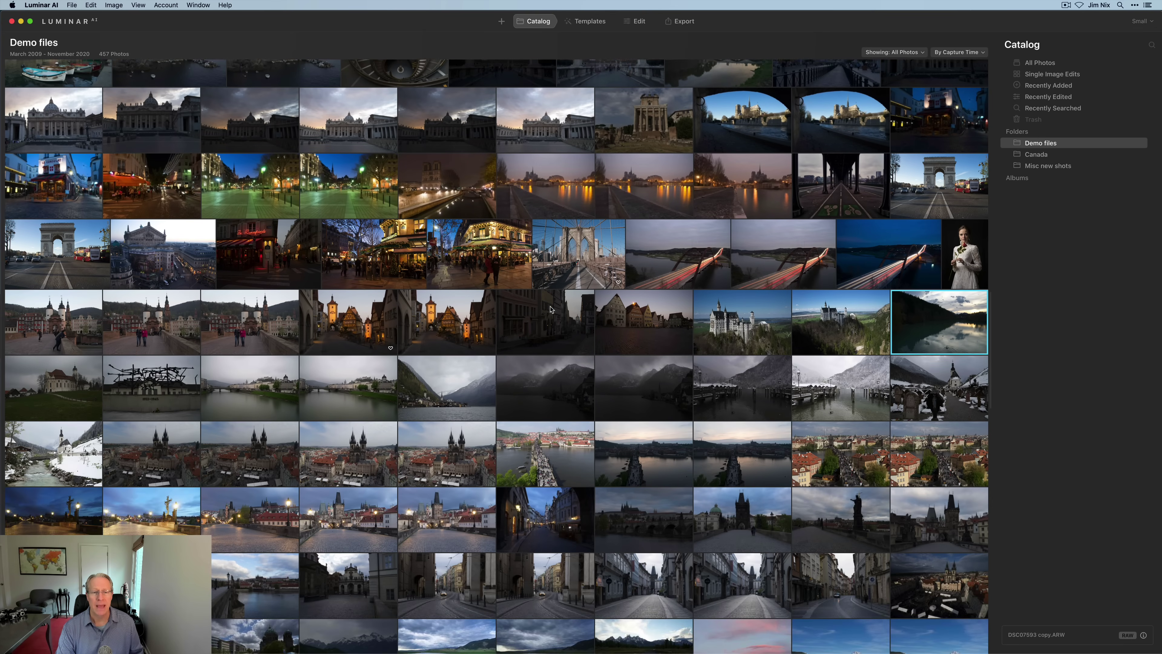
pyautogui.scroll(5, 550, 309)
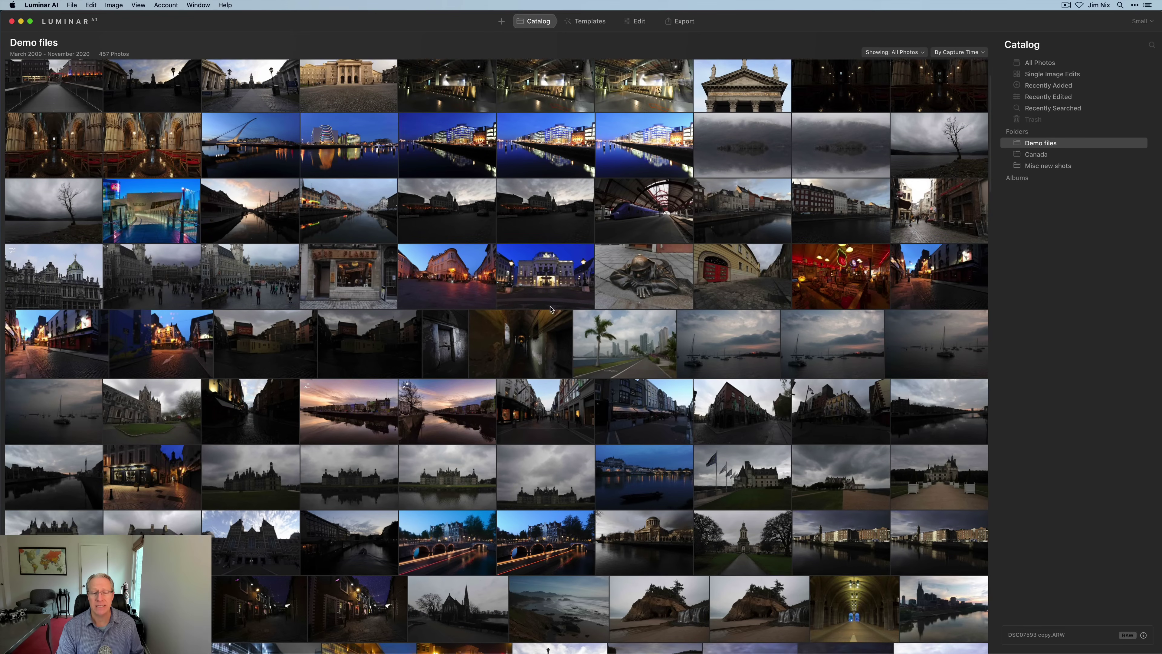